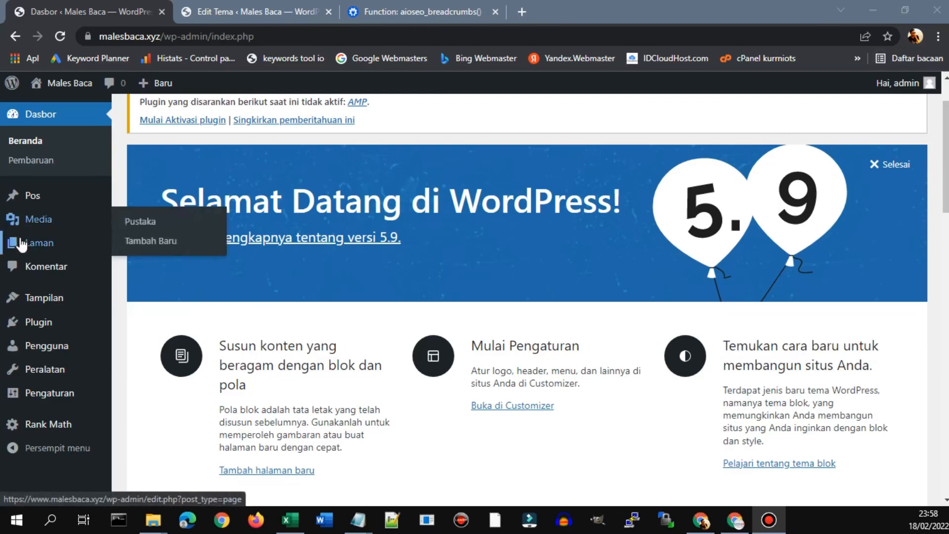
Step: Open the list of installed plugins and examine the SEO plugins All in One SEO, Rank Math SEO and Yoast SEO
mouse_move(50, 317)
left_click(159, 324)
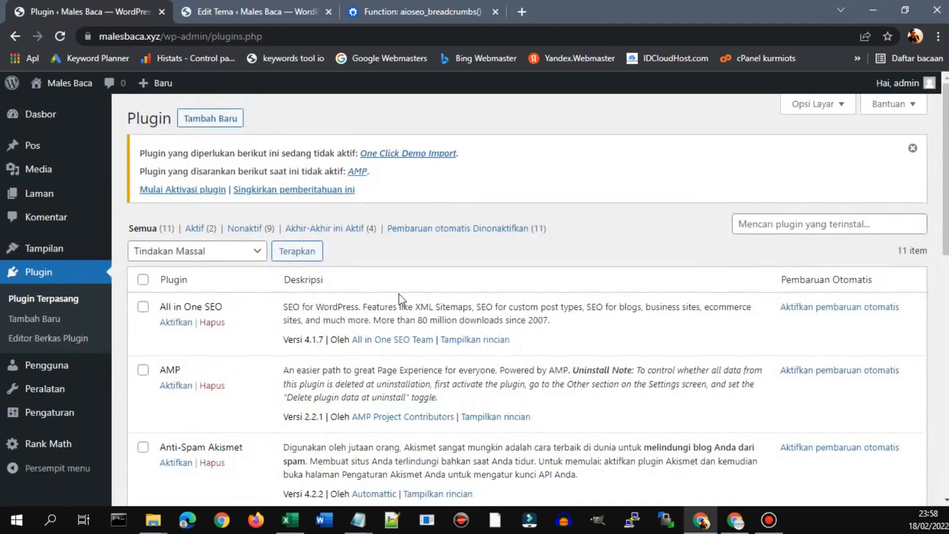
scroll(400, 297, "down", 1)
left_click_drag(224, 237, 159, 240)
scroll(208, 302, "down", 9)
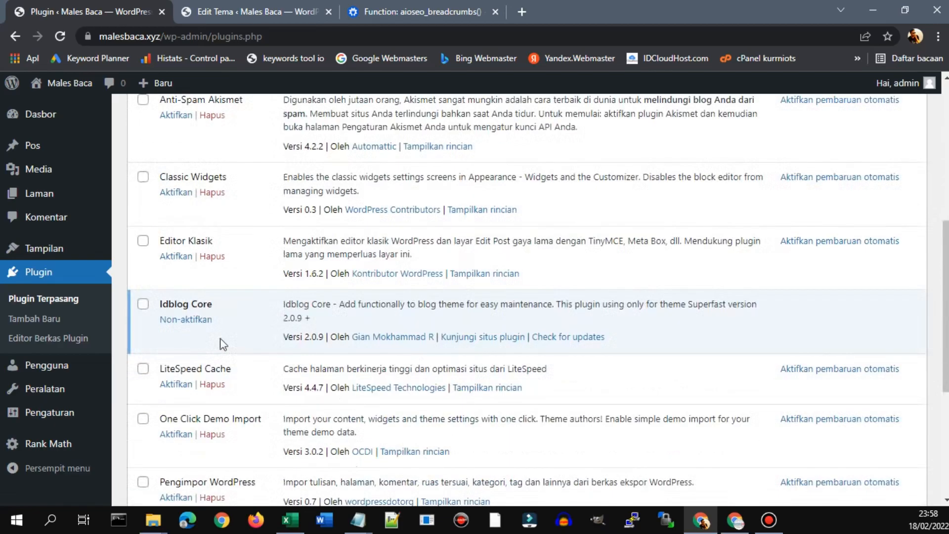
left_click_drag(230, 324, 159, 324)
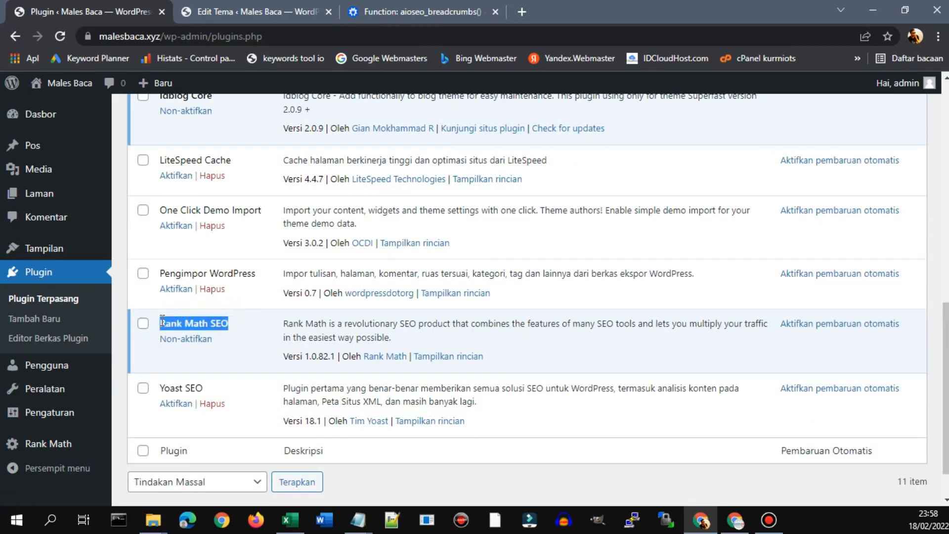
left_click_drag(206, 389, 158, 395)
scroll(232, 429, "up", 10)
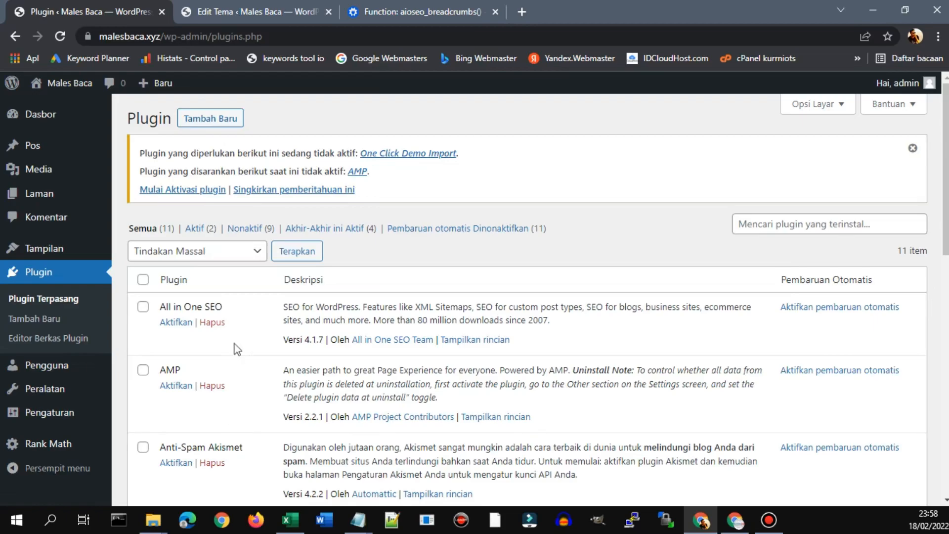
triple_click(212, 306)
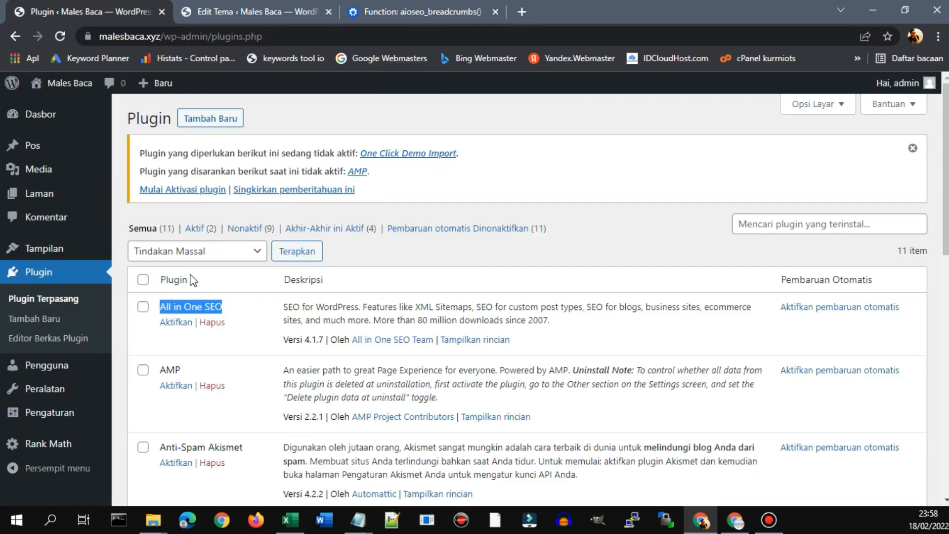
scroll(198, 276, "down", 5)
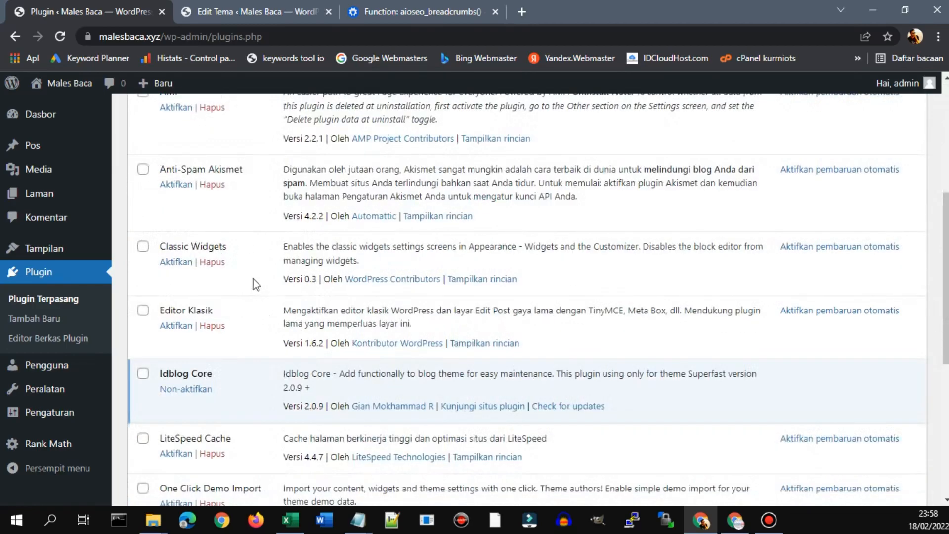
scroll(254, 279, "up", 5)
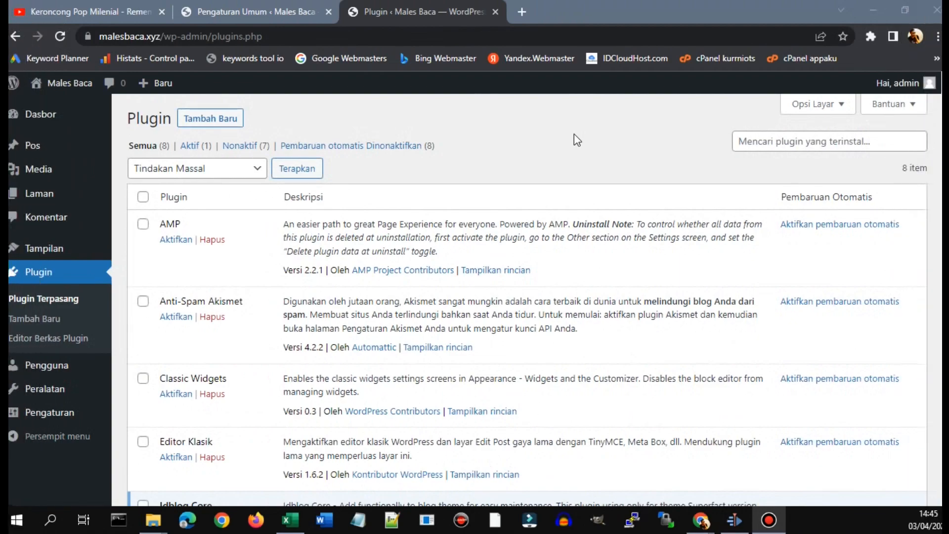
Step: Go to adding a new plugin and search the plugin directory for "rank math"
scroll(576, 140, "down", 5)
scroll(546, 166, "up", 6)
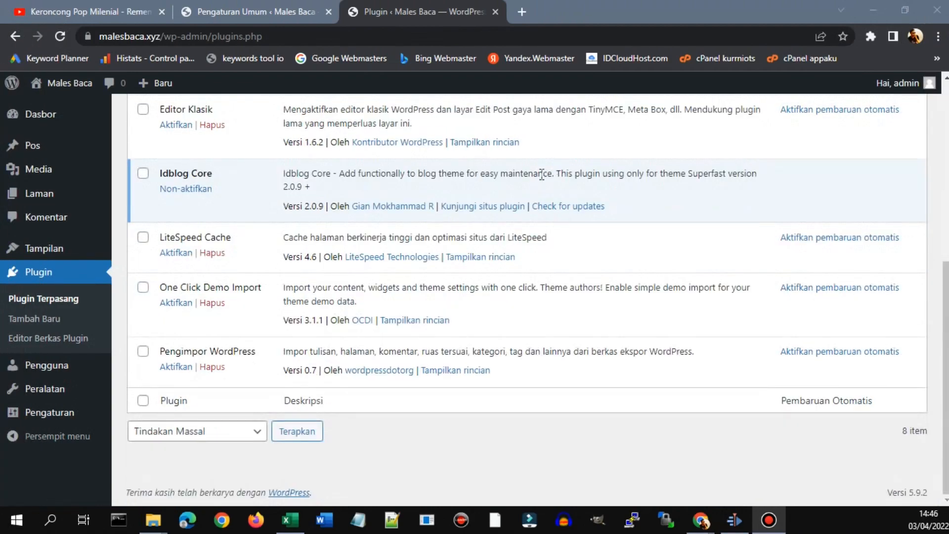
left_click(778, 140)
left_click(629, 133)
left_click(230, 117)
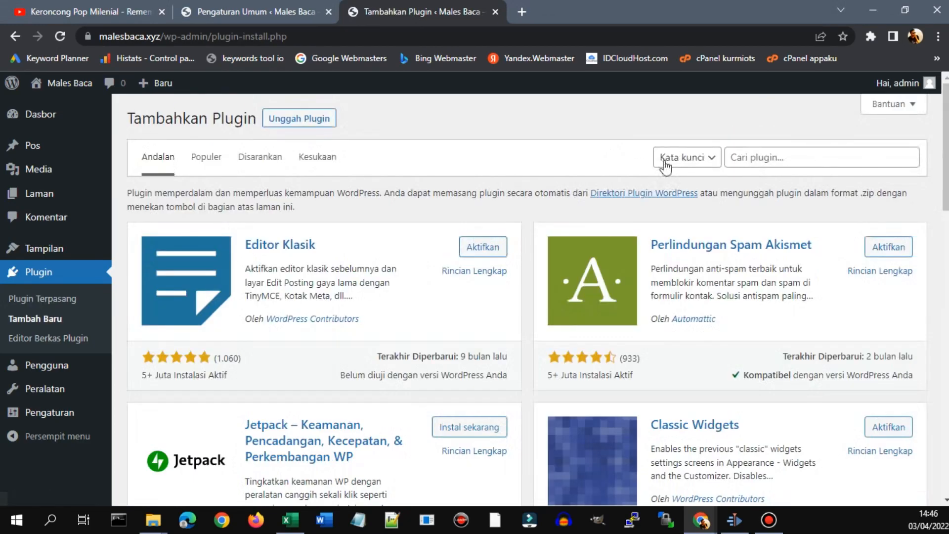
left_click(780, 156)
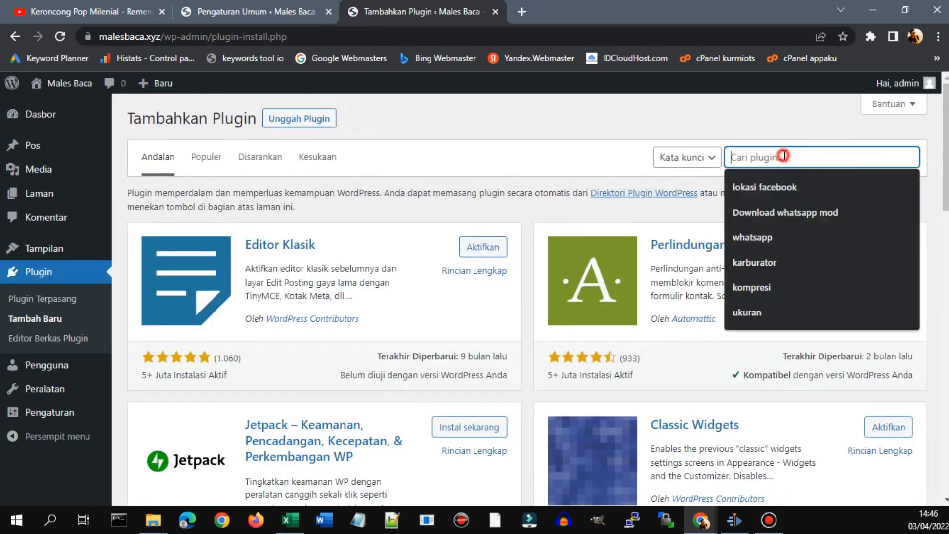
type("rank mat")
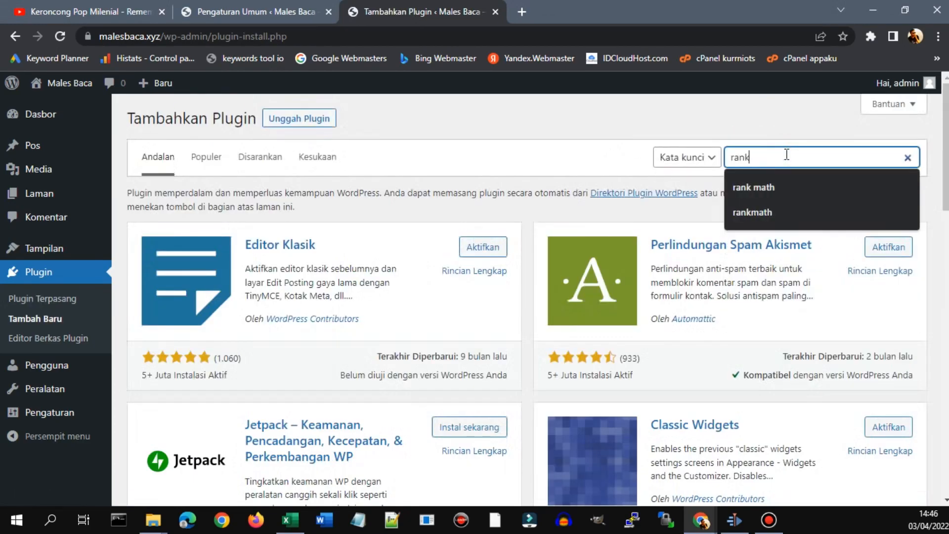
type("h")
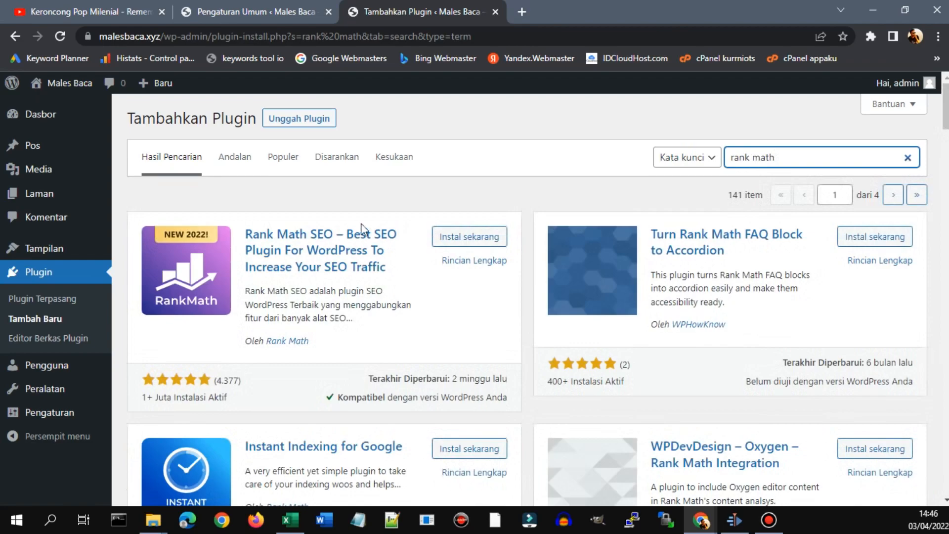
Step: Install and activate the Rank Math SEO plugin, checking its entry in the installed plugins list
left_click(458, 237)
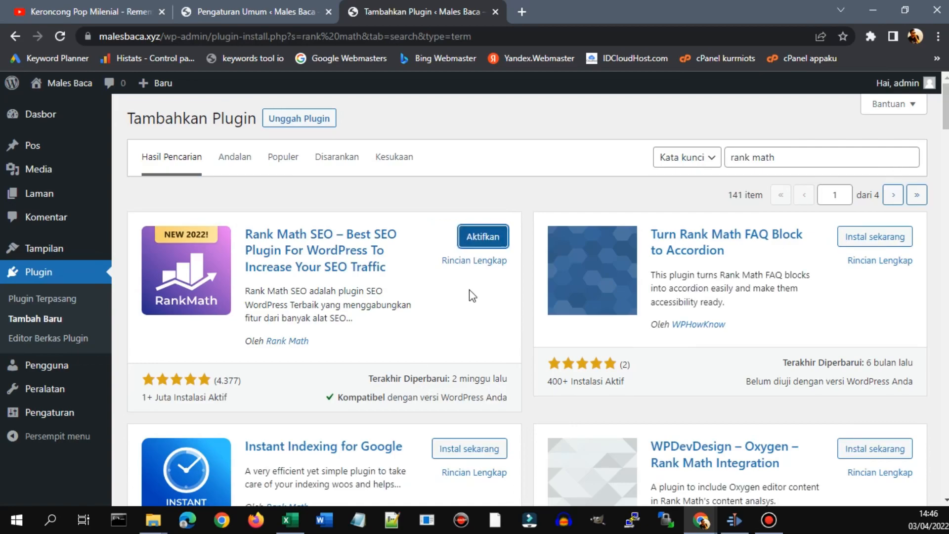
left_click(494, 234)
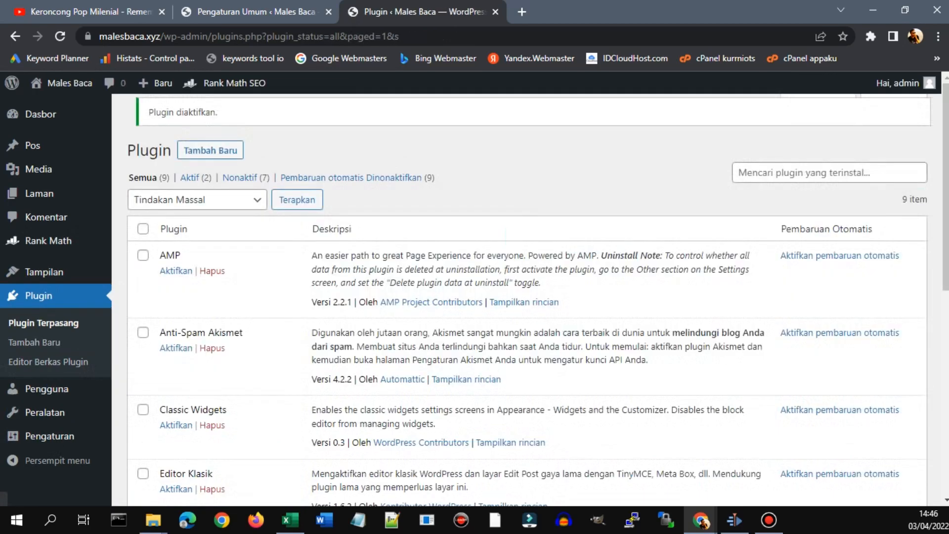
scroll(358, 348, "down", 10)
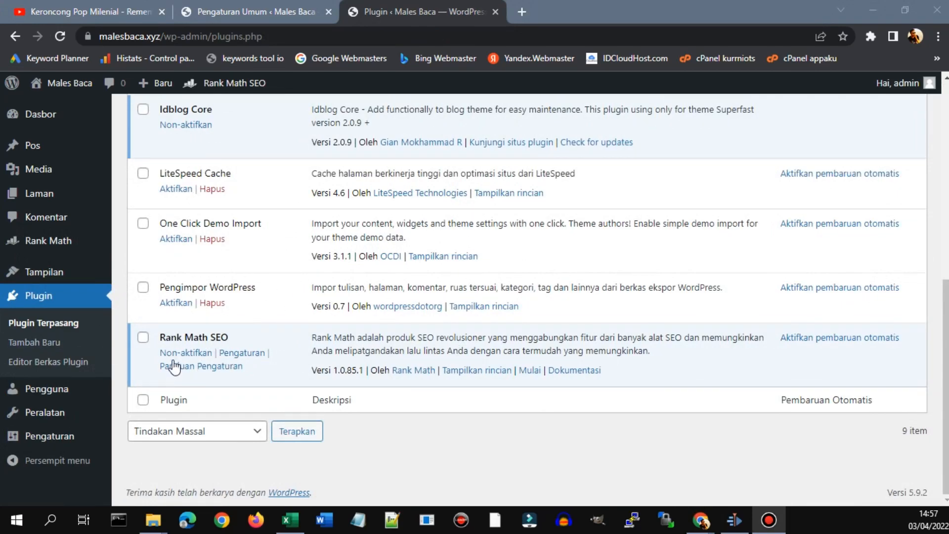
scroll(160, 354, "up", 10)
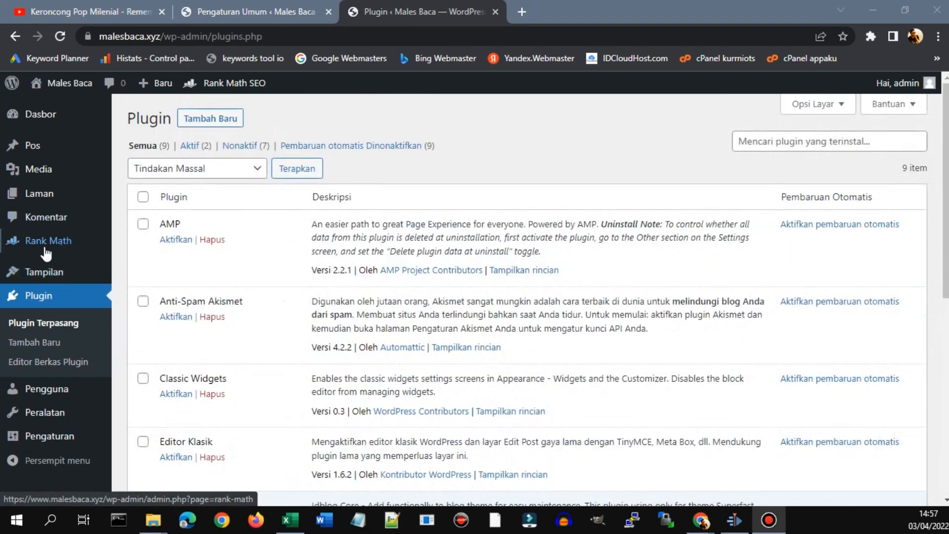
Step: Open the Rank Math dashboard and look over the available modules from AMP to WooCommerce
mouse_move(45, 256)
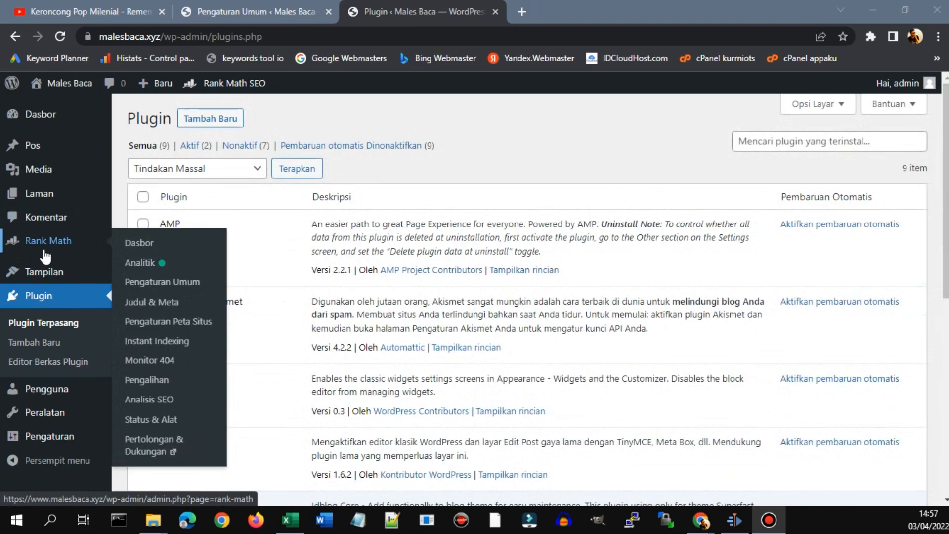
left_click(150, 246)
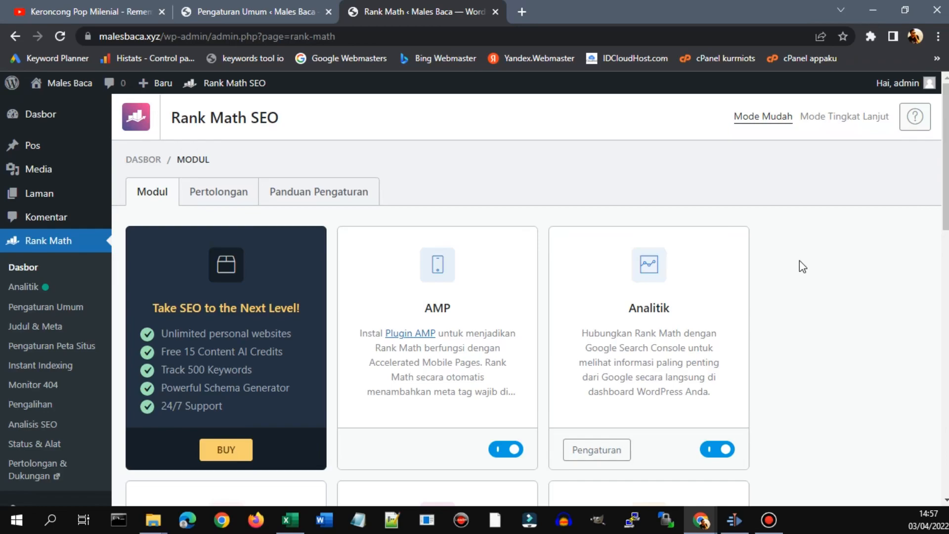
scroll(805, 267, "down", 4)
scroll(825, 267, "up", 3)
scroll(828, 266, "up", 2)
scroll(829, 265, "down", 1)
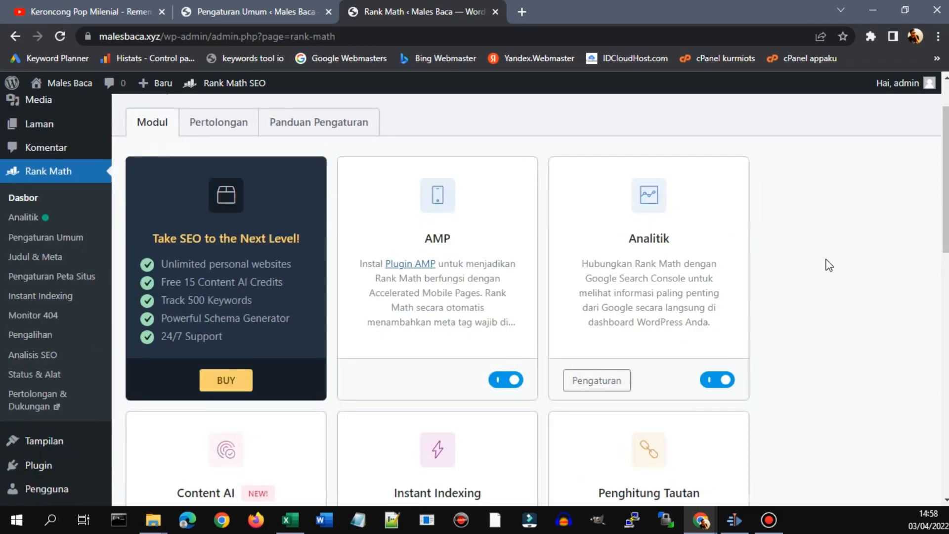
scroll(829, 265, "up", 1)
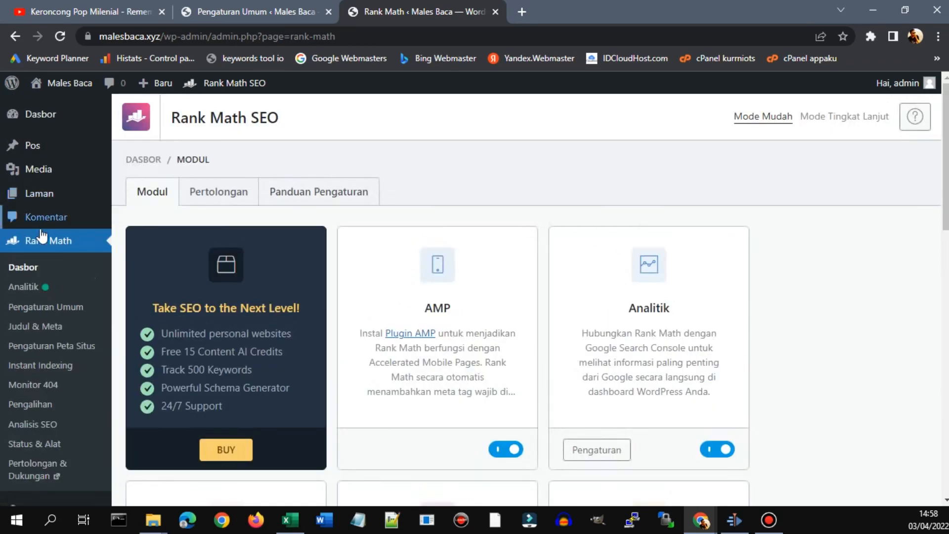
scroll(887, 241, "down", 3)
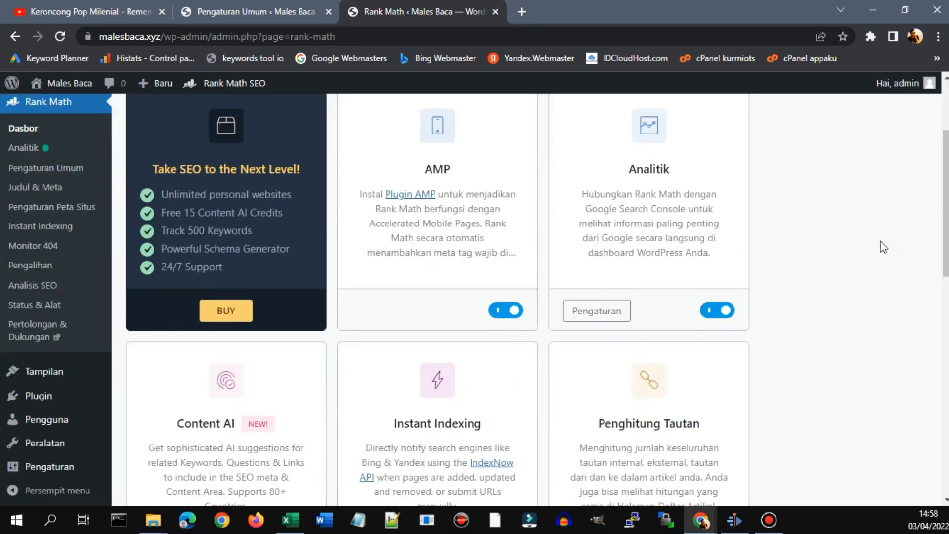
scroll(862, 251, "up", 2)
scroll(833, 254, "down", 4)
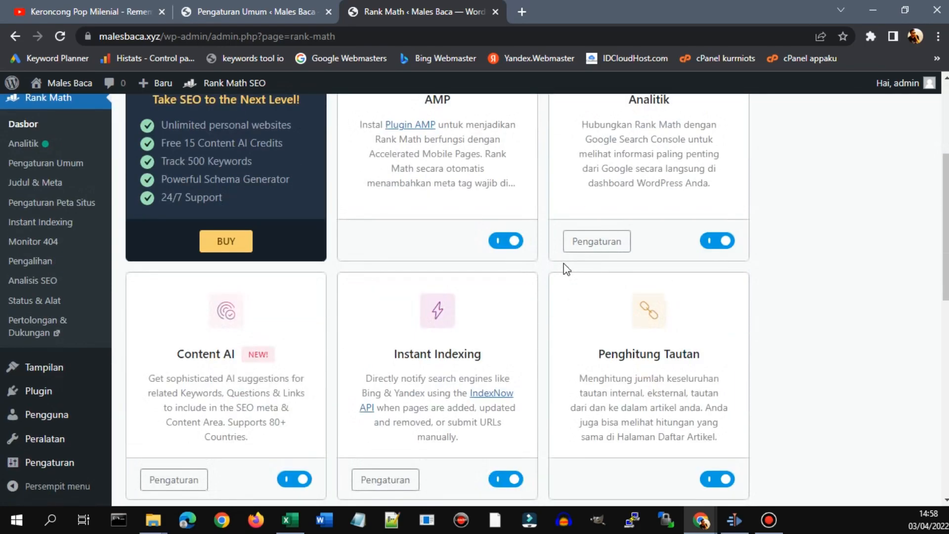
scroll(454, 342, "down", 8)
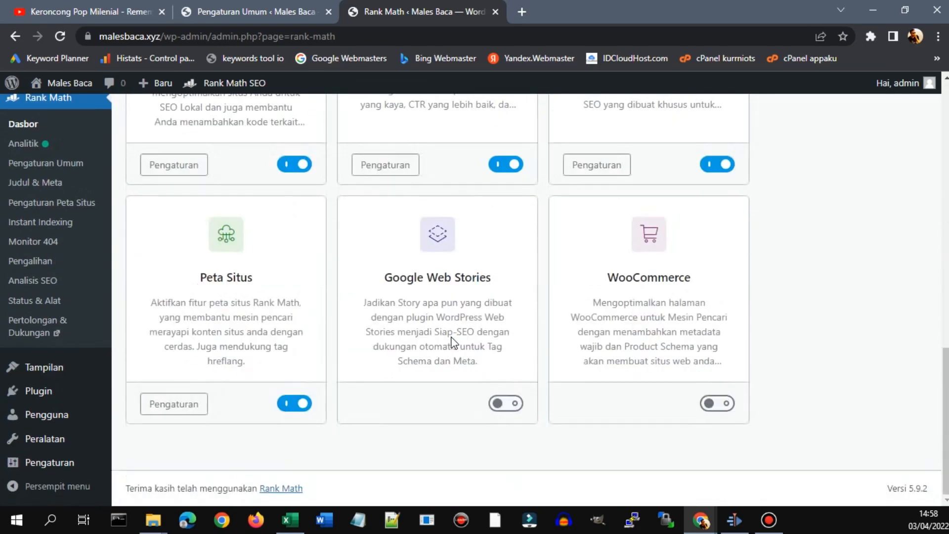
scroll(453, 342, "up", 12)
scroll(864, 289, "down", 1)
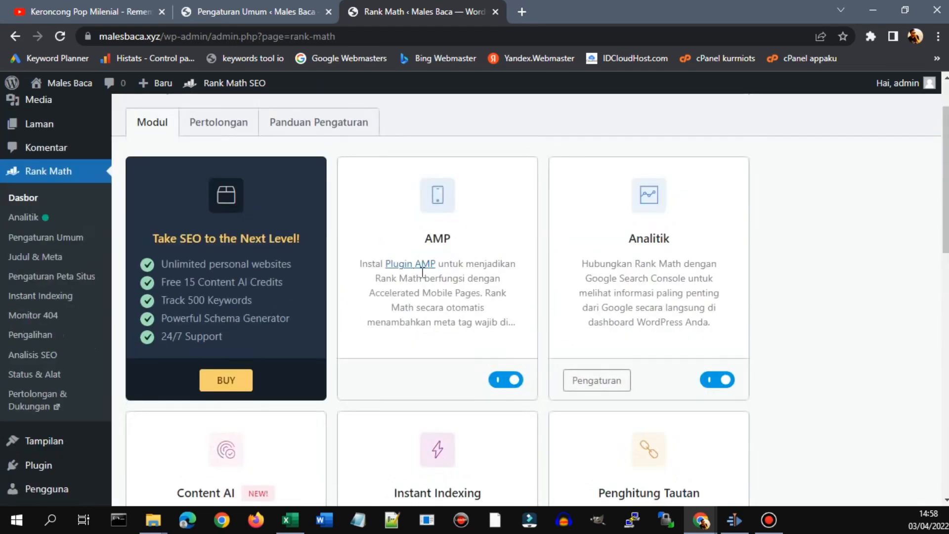
Step: Switch the AMP module off and back on
left_click_drag(419, 243, 452, 239)
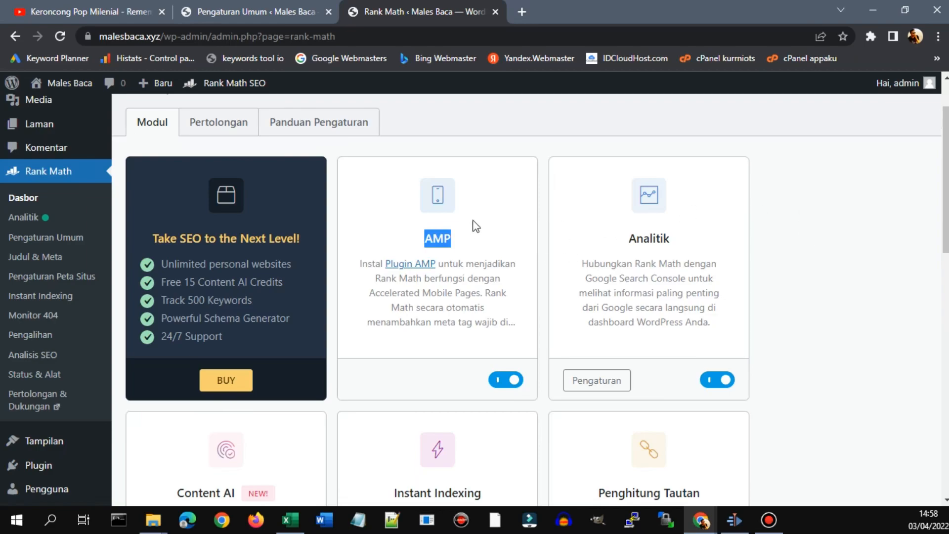
left_click(455, 236)
left_click(501, 384)
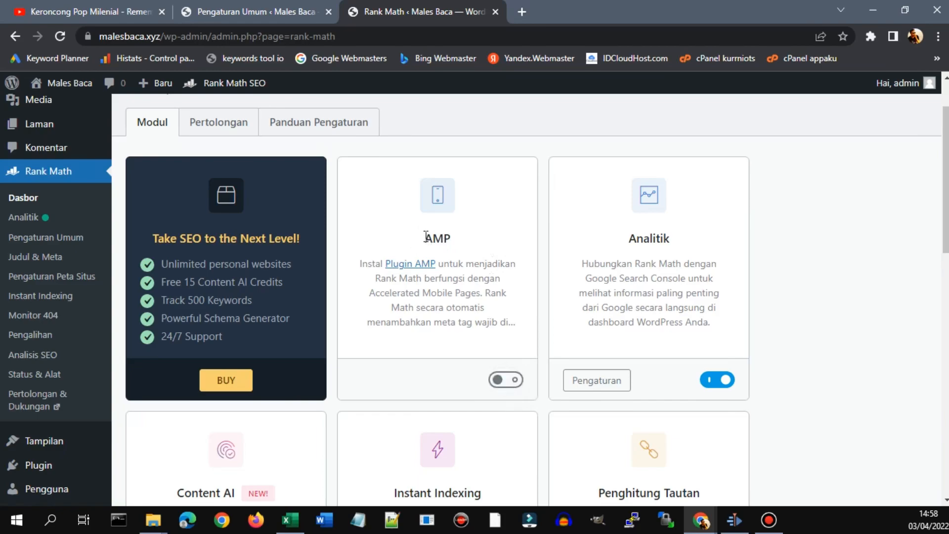
left_click(502, 378)
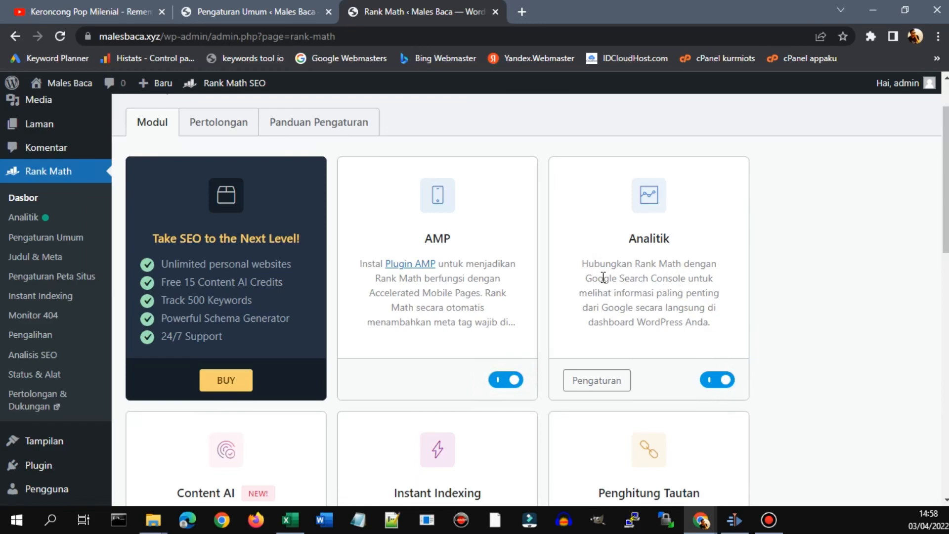
Step: Examine which of the remaining modules are enabled, from Content AI and Instant Indexing down to Google Web Stories and WooCommerce
scroll(826, 275, "down", 5)
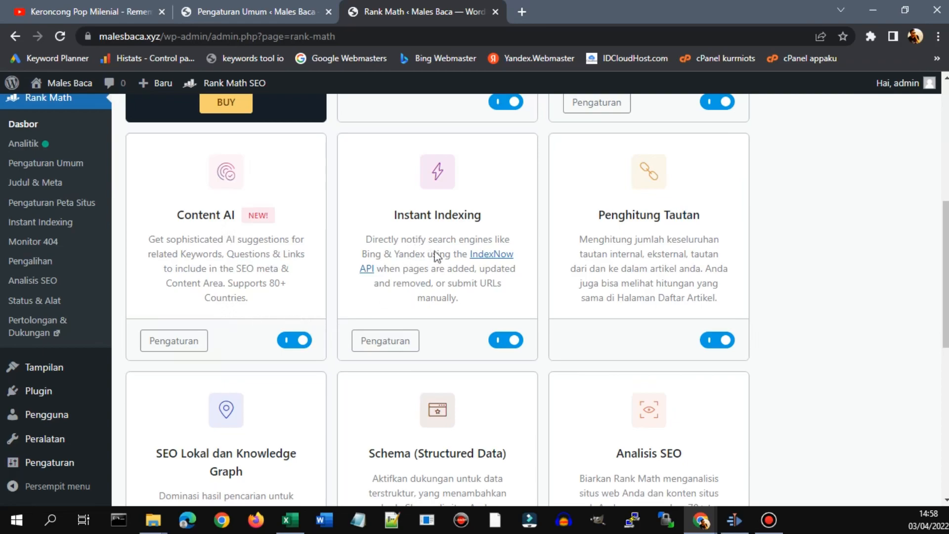
scroll(665, 294, "down", 5)
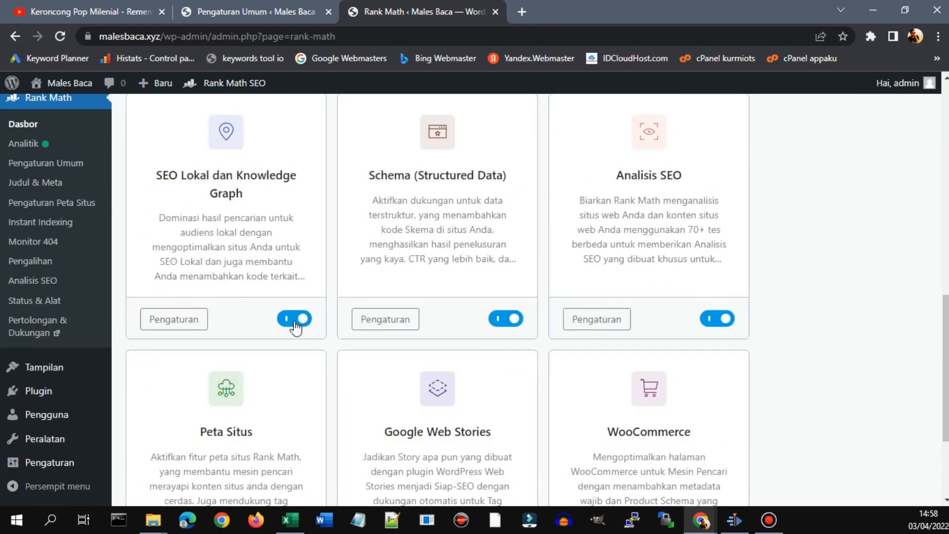
scroll(151, 295, "up", 1)
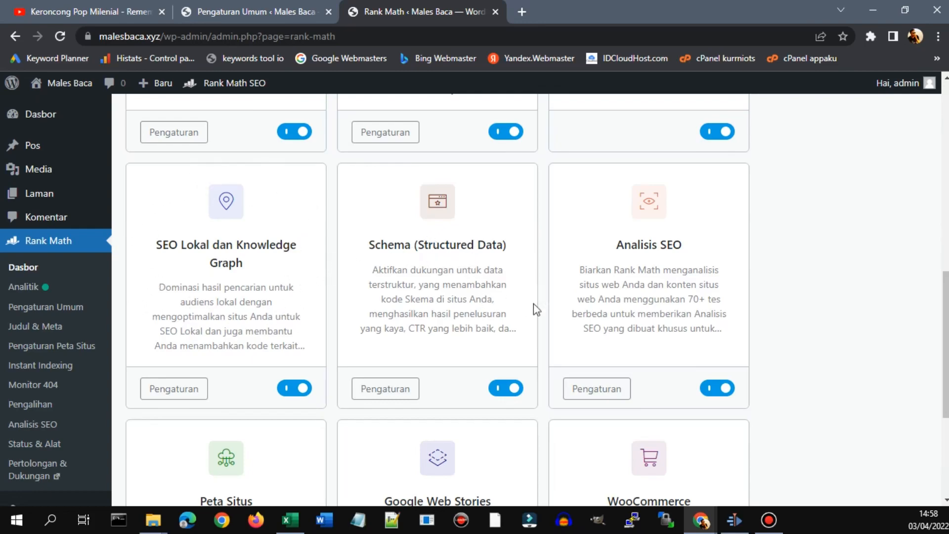
scroll(805, 280, "down", 5)
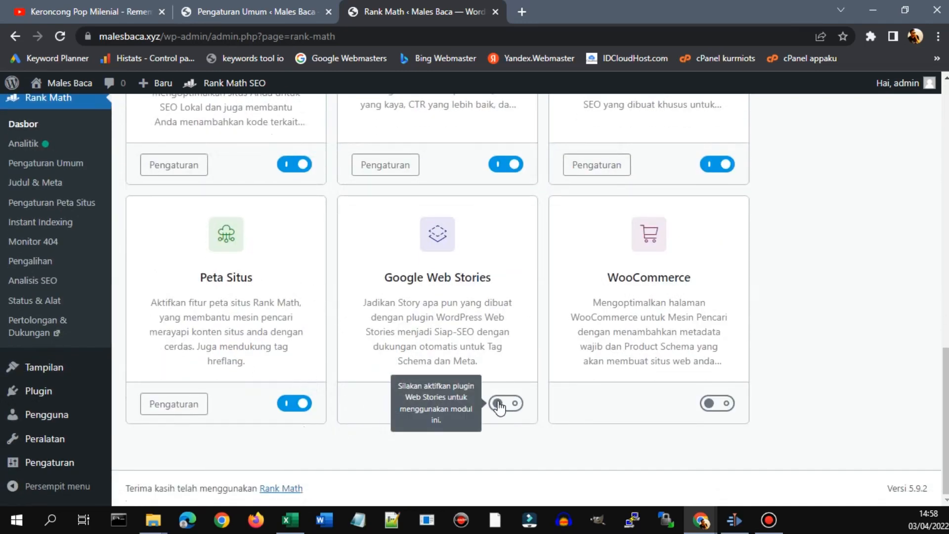
scroll(499, 400, "up", 10)
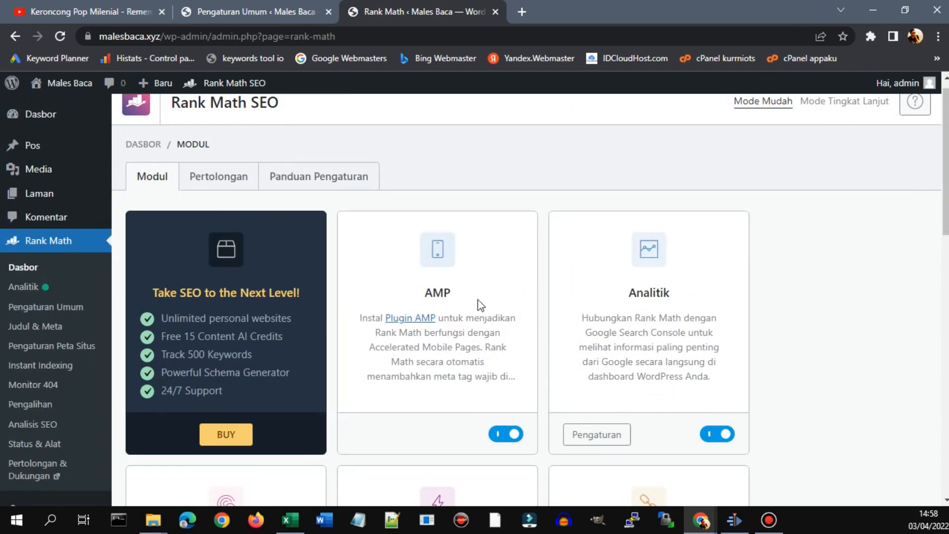
scroll(839, 341, "down", 5)
scroll(840, 346, "down", 5)
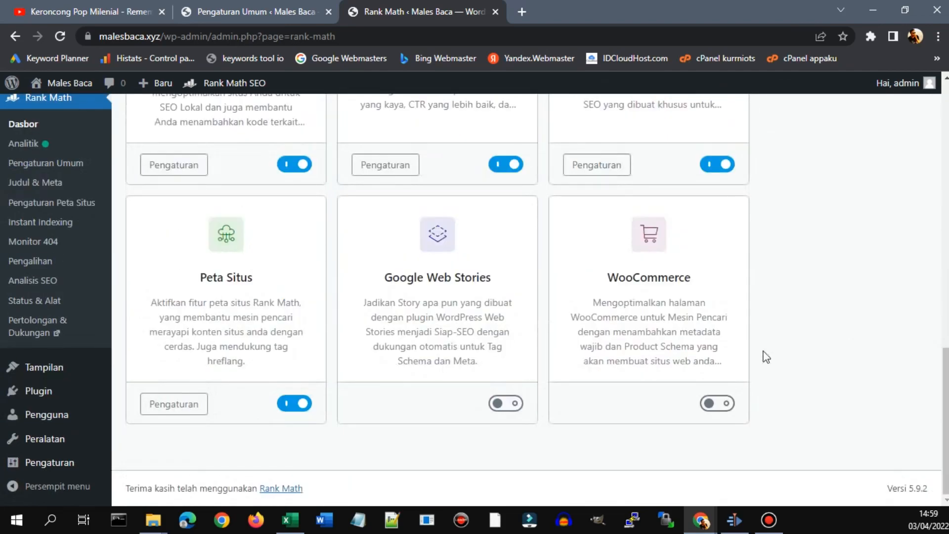
left_click_drag(384, 277, 501, 279)
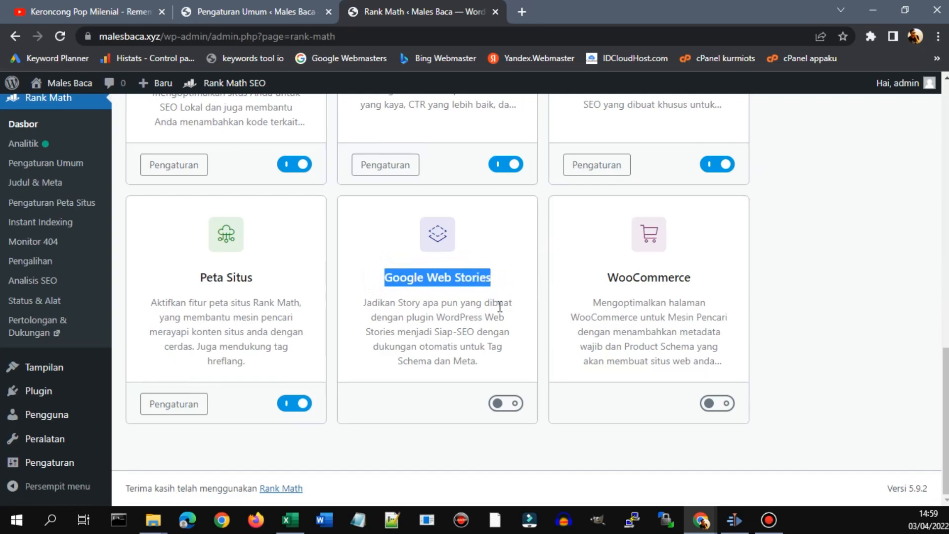
left_click(490, 343)
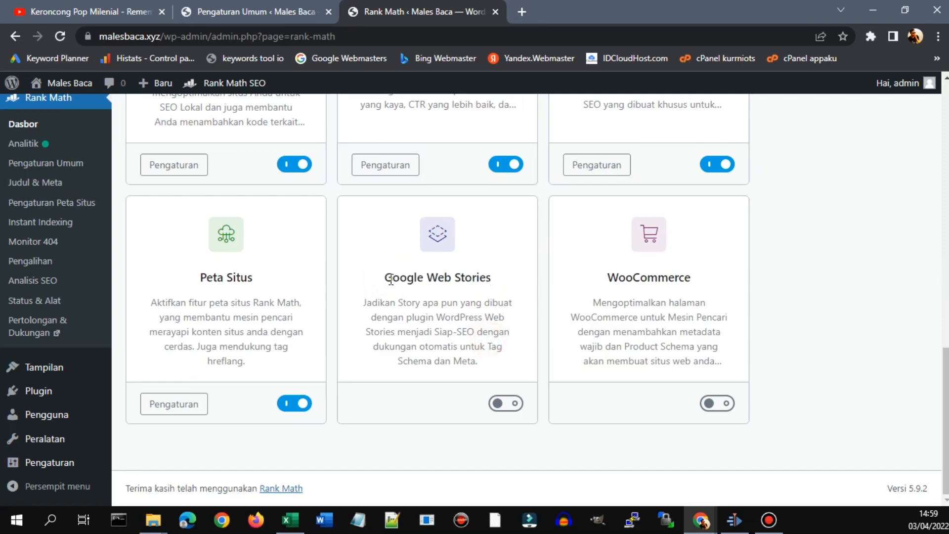
Step: Check the names and descriptions of the last two modules, Google Web Stories and WooCommerce
left_click_drag(385, 277, 491, 278)
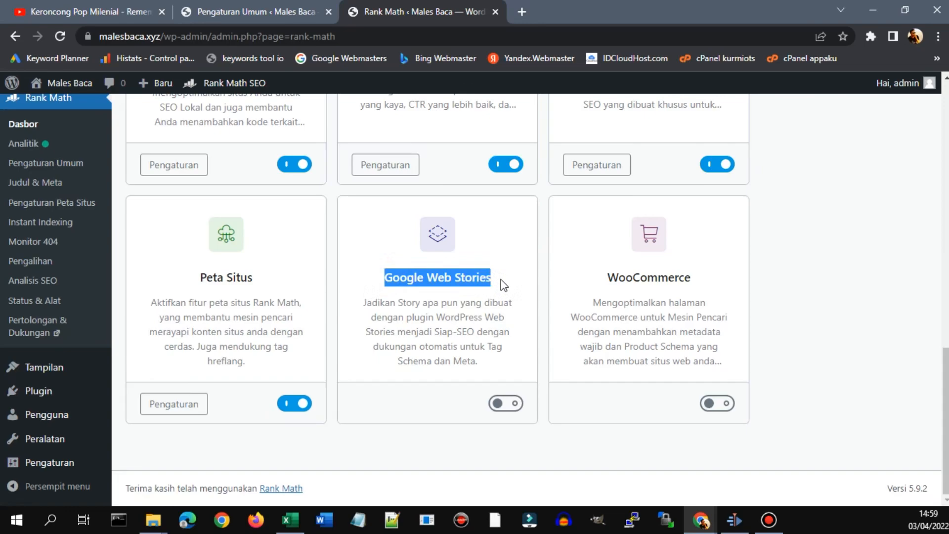
left_click(839, 299)
left_click_drag(607, 277, 715, 277)
left_click(828, 294)
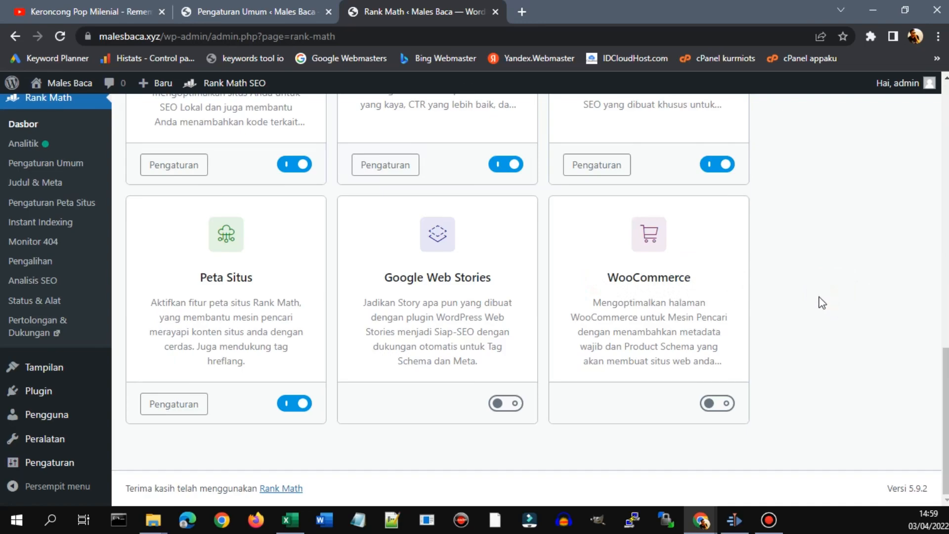
scroll(822, 302, "up", 20)
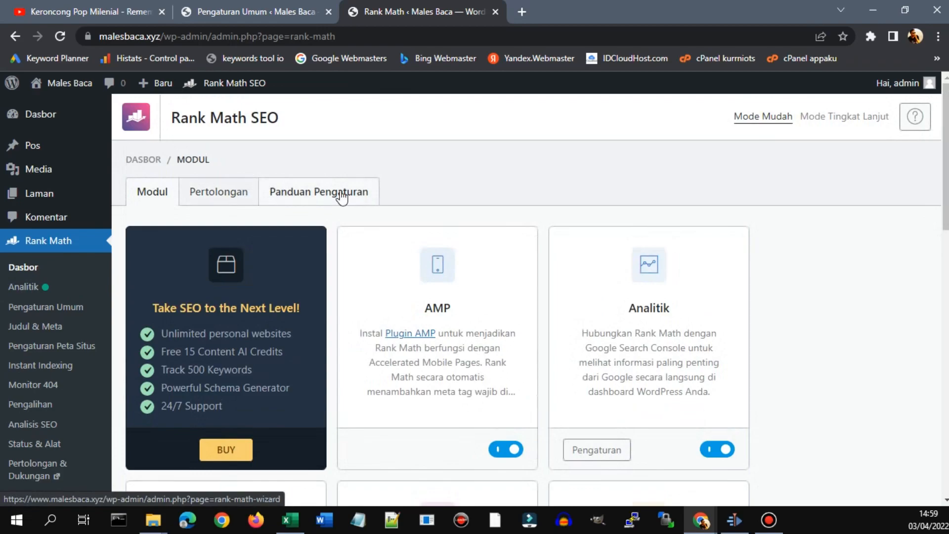
Step: Open Rank Math's general settings and review the external link option in the Tautan section
left_click(30, 308)
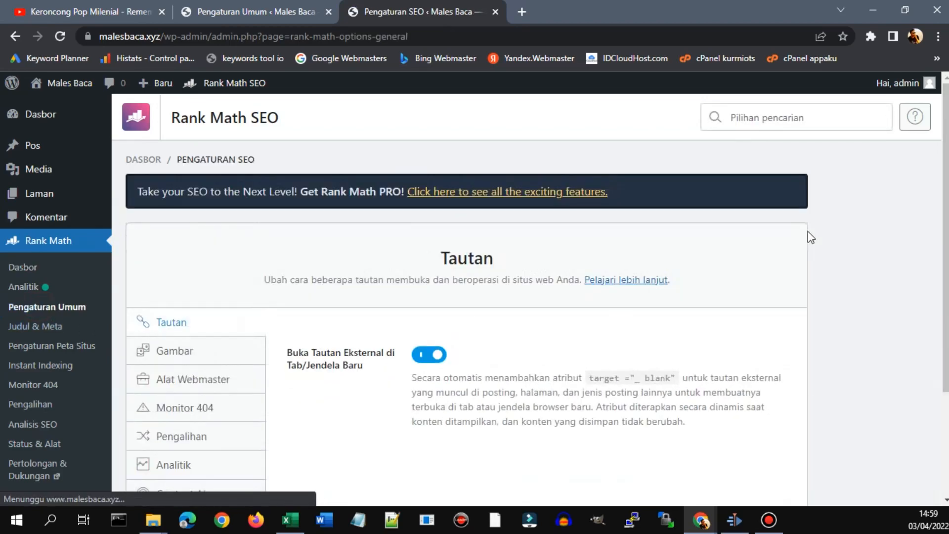
scroll(863, 212, "down", 1)
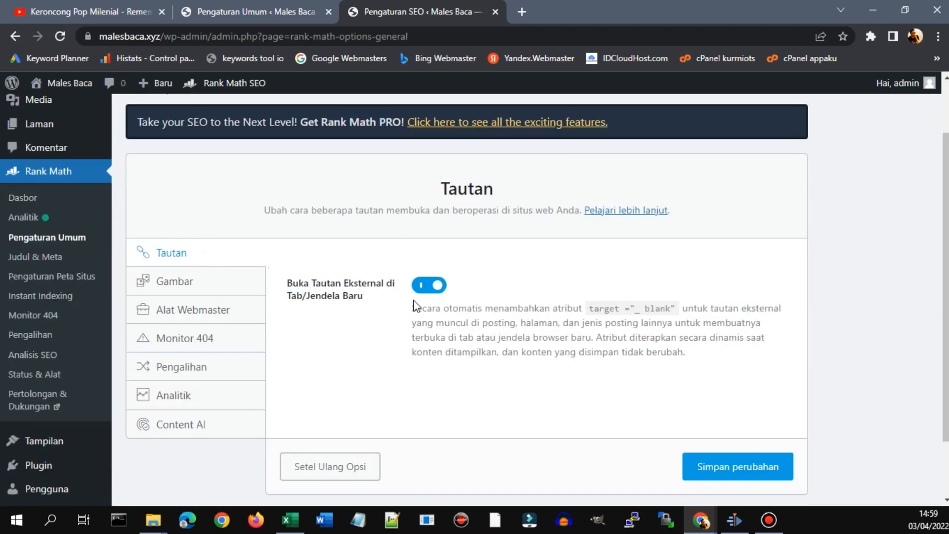
scroll(485, 274, "down", 1)
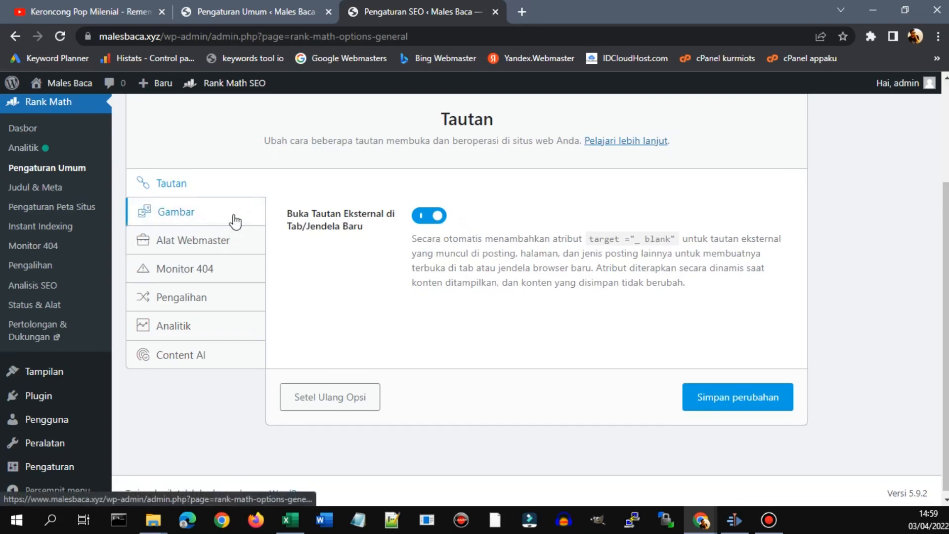
Step: Review the Gambar section's options for missing ALT and title attributes, including the alt and title format fields
left_click(218, 213)
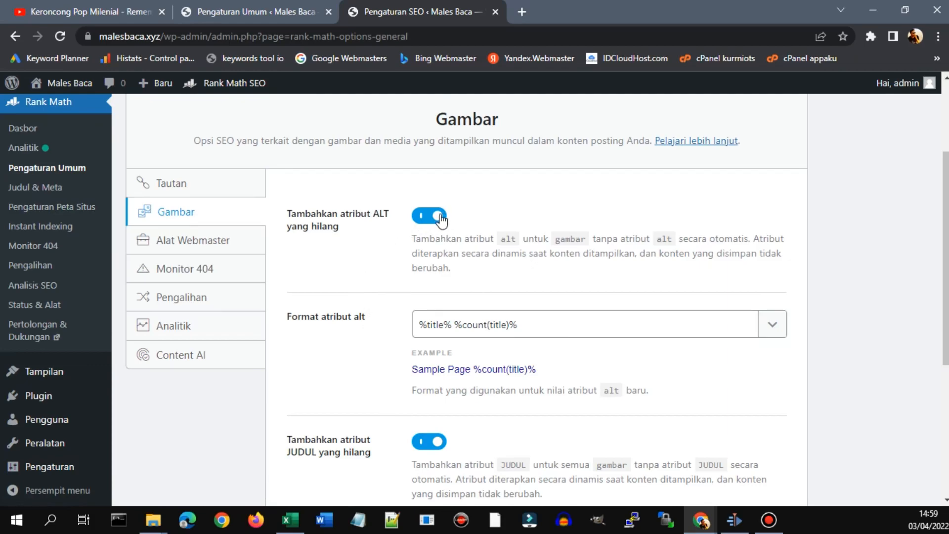
double_click(507, 239)
left_click(578, 243)
scroll(352, 334, "down", 1)
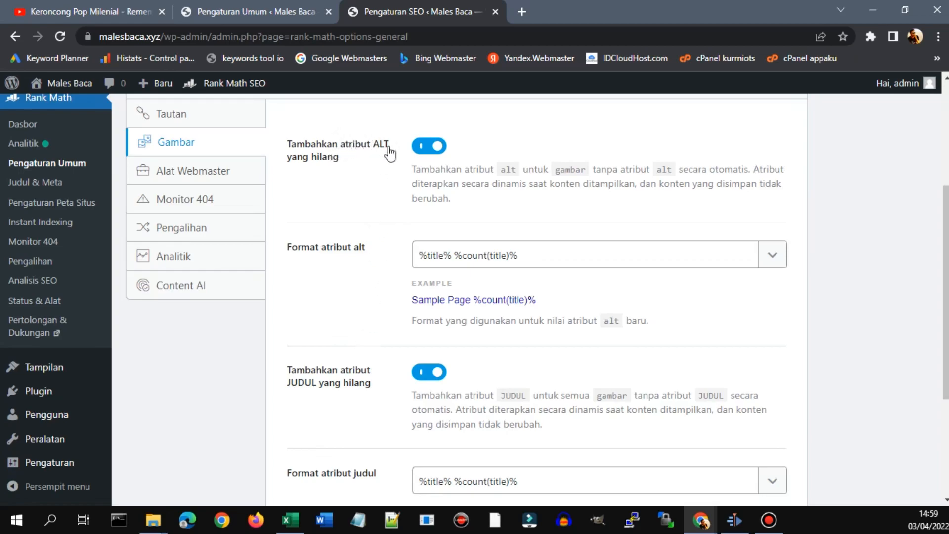
left_click(421, 255)
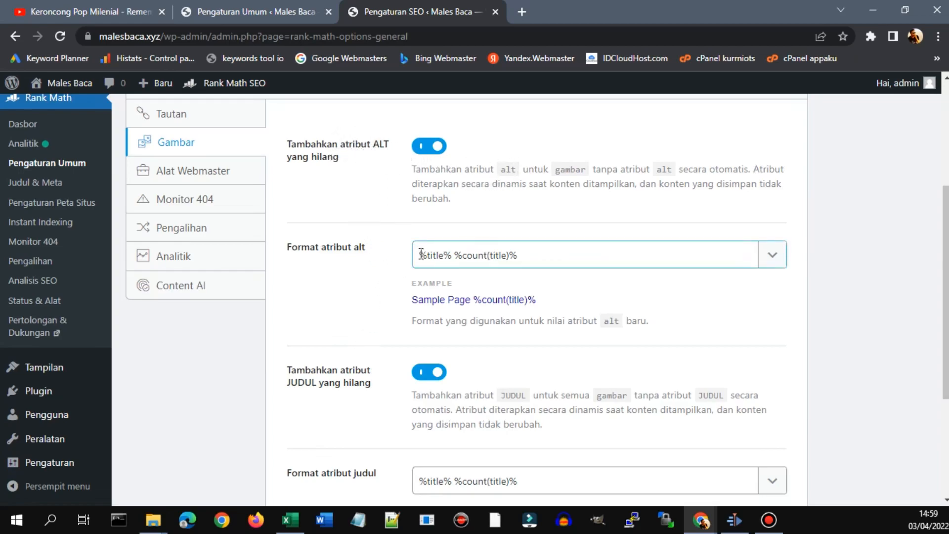
double_click(421, 255)
left_click(540, 255)
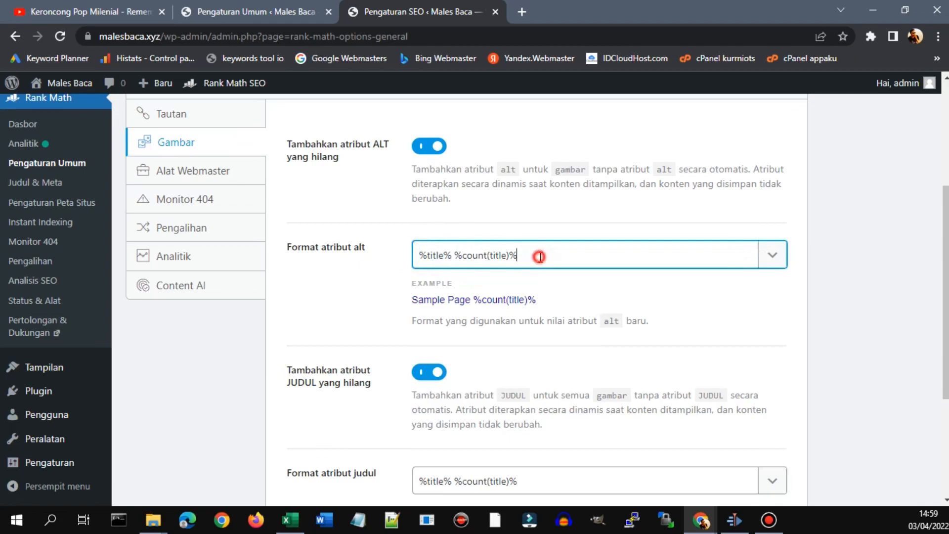
scroll(540, 257, "down", 1)
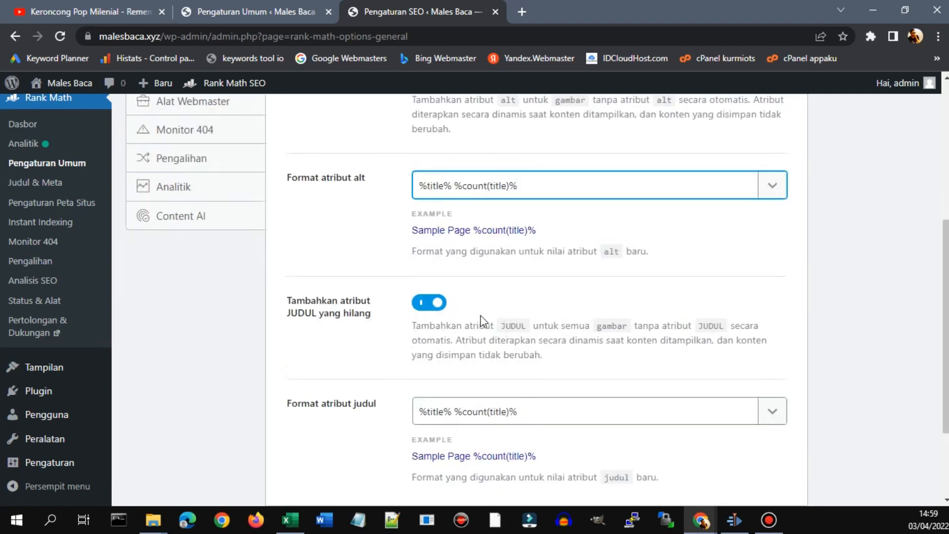
scroll(482, 322, "down", 1)
scroll(442, 331, "up", 4)
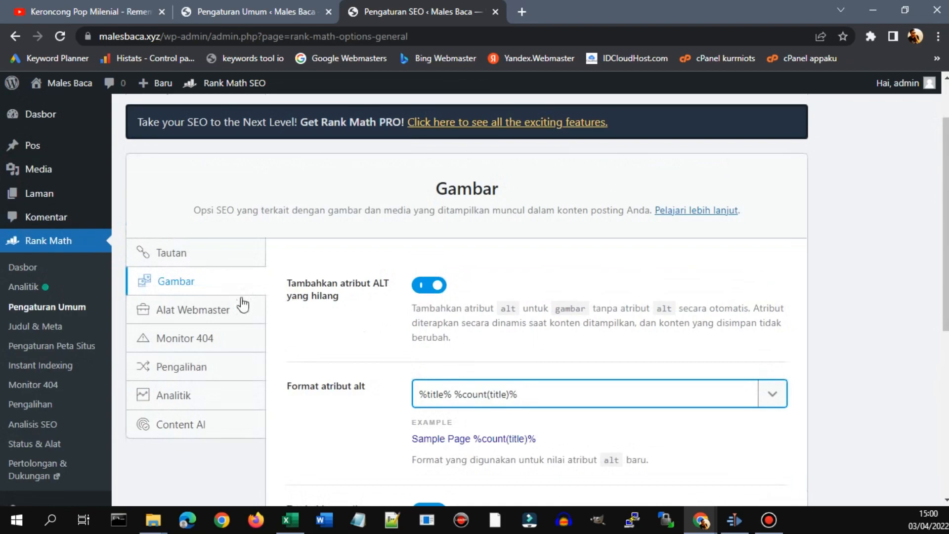
Step: Open the Judul & Meta settings, try the en dash as title separator, and set it back to the vertical bar
left_click(50, 327)
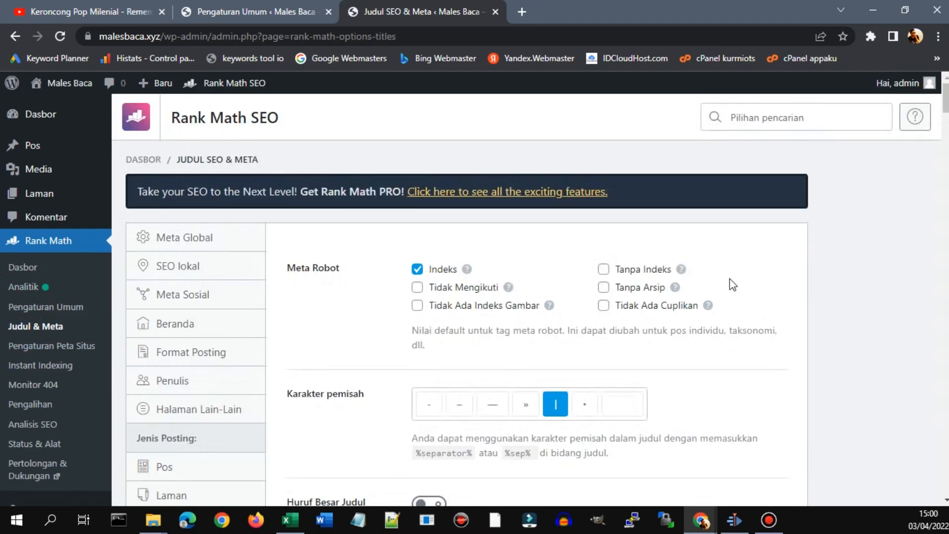
scroll(395, 398, "down", 4)
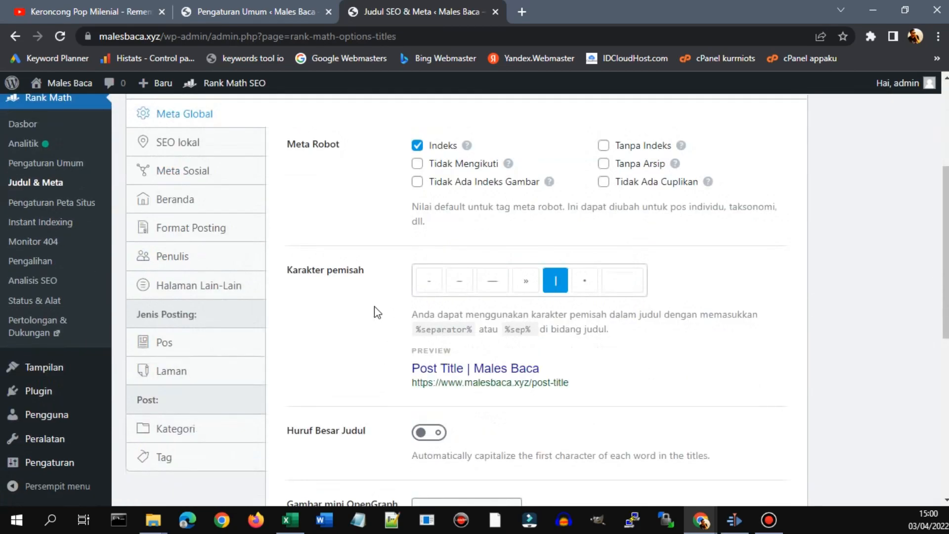
scroll(377, 313, "down", 1)
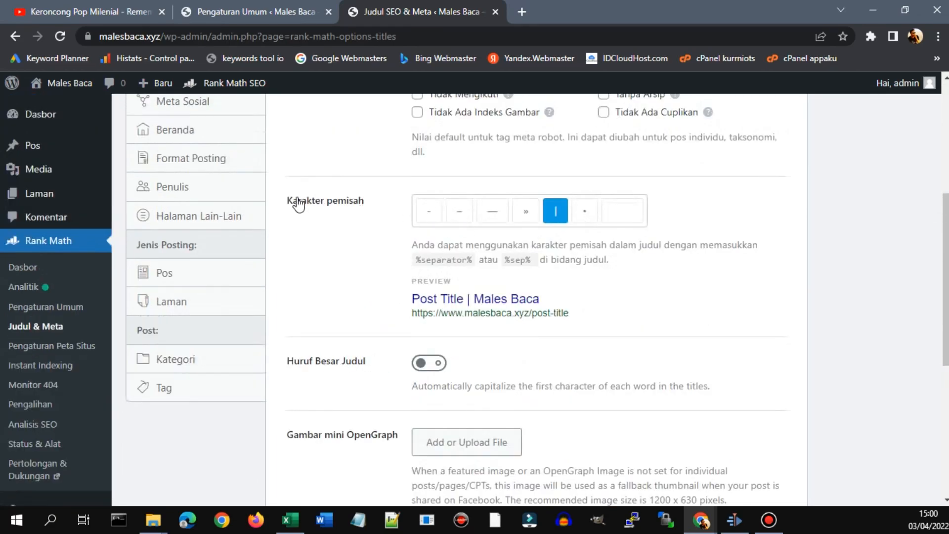
left_click(463, 216)
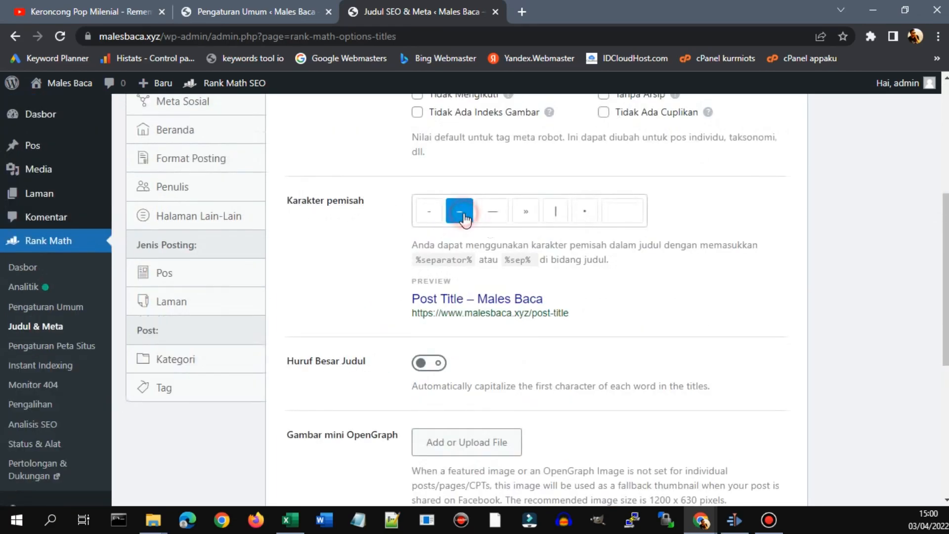
left_click(557, 216)
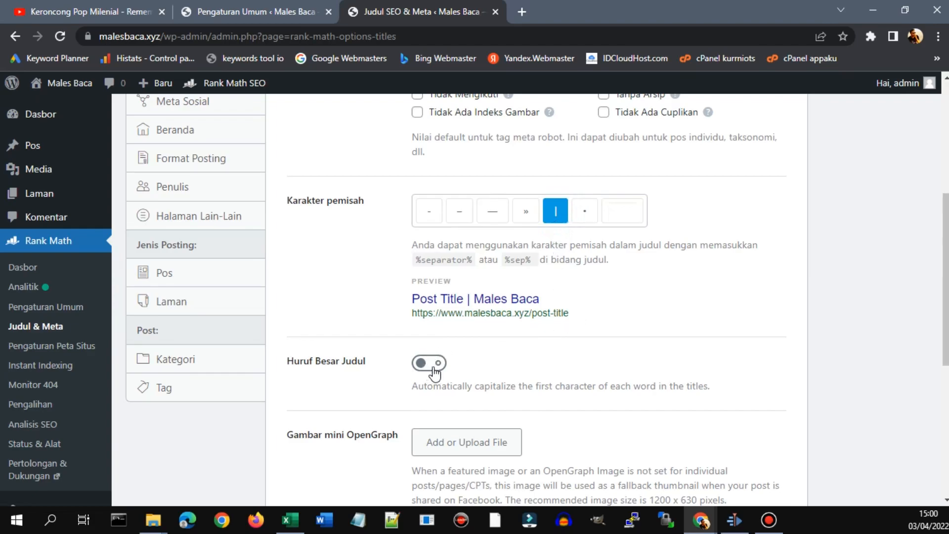
Step: Review the title capitalization and OpenGraph thumbnail settings, inspect the logo's attachment details in the media library, and close it without choosing a file
scroll(366, 387, "down", 1)
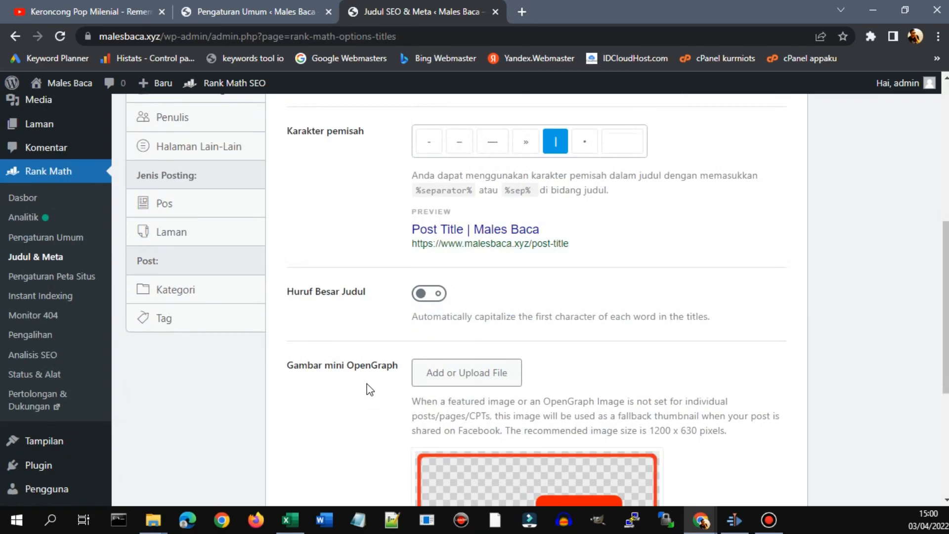
scroll(604, 357, "down", 2)
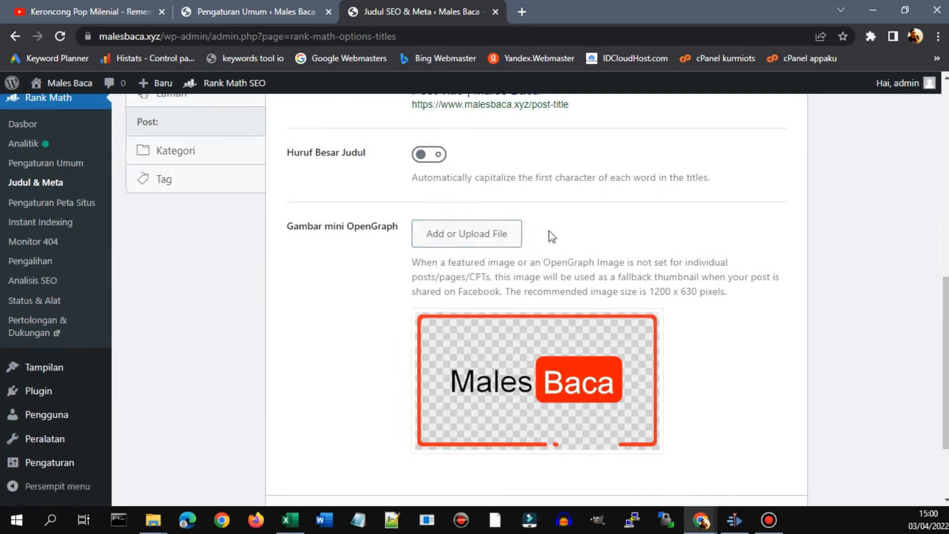
scroll(334, 303, "up", 2)
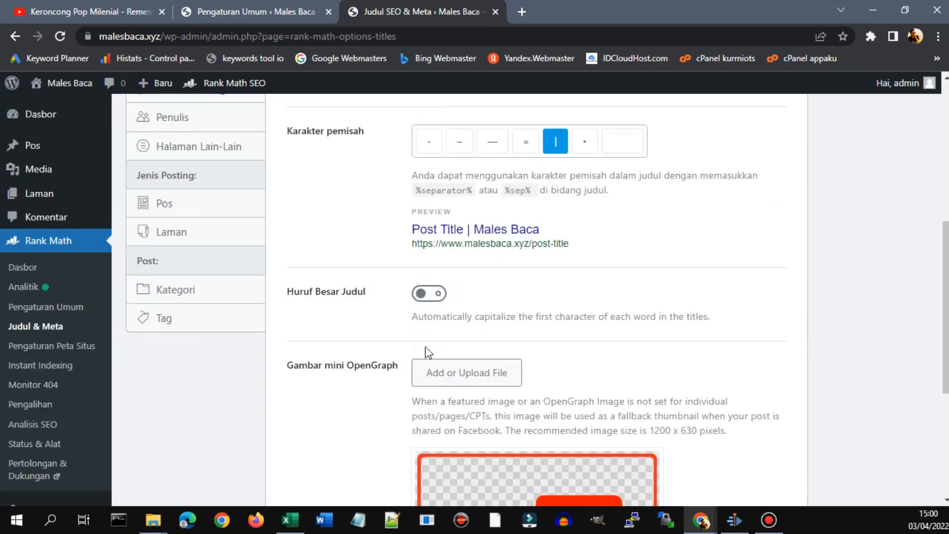
scroll(334, 334, "up", 2)
scroll(349, 335, "down", 2)
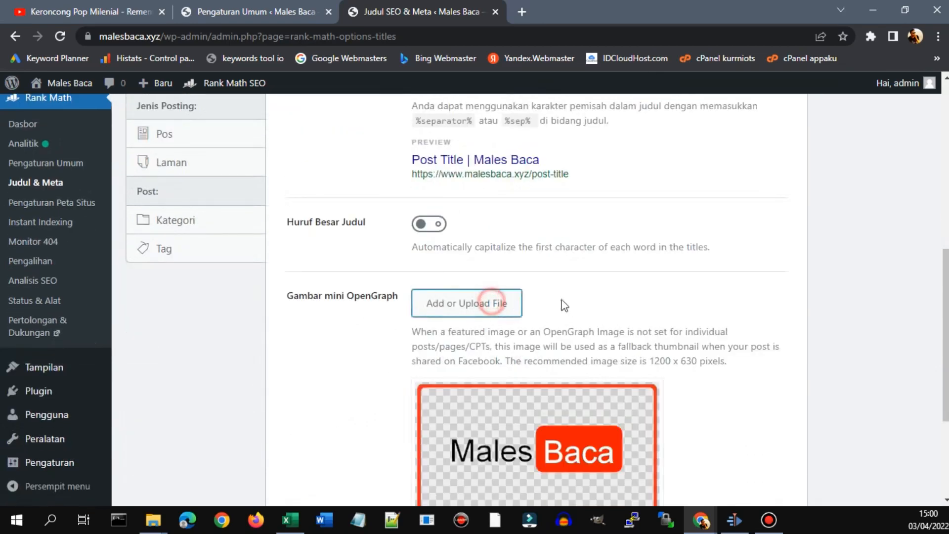
left_click(502, 361)
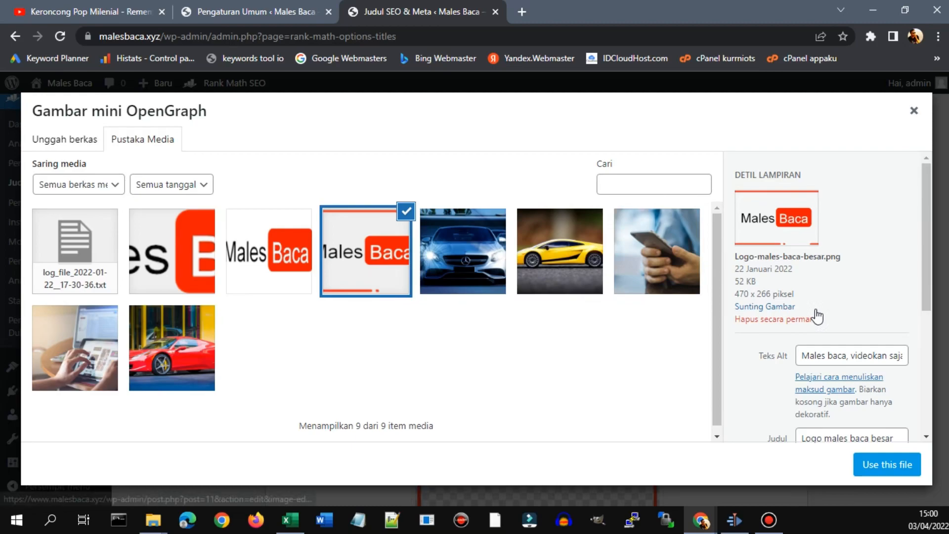
scroll(821, 311, "down", 4)
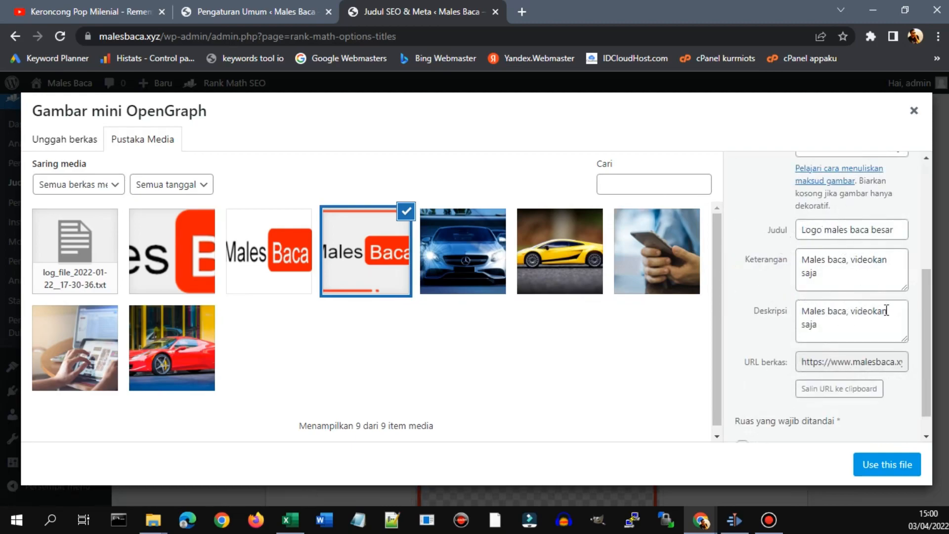
left_click(837, 330)
left_click_drag(839, 328, 801, 316)
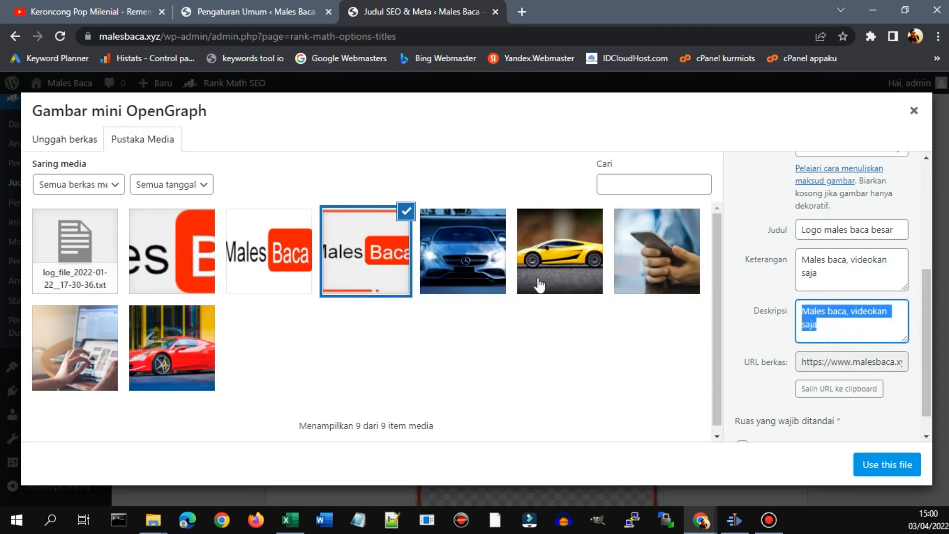
scroll(840, 335, "up", 2)
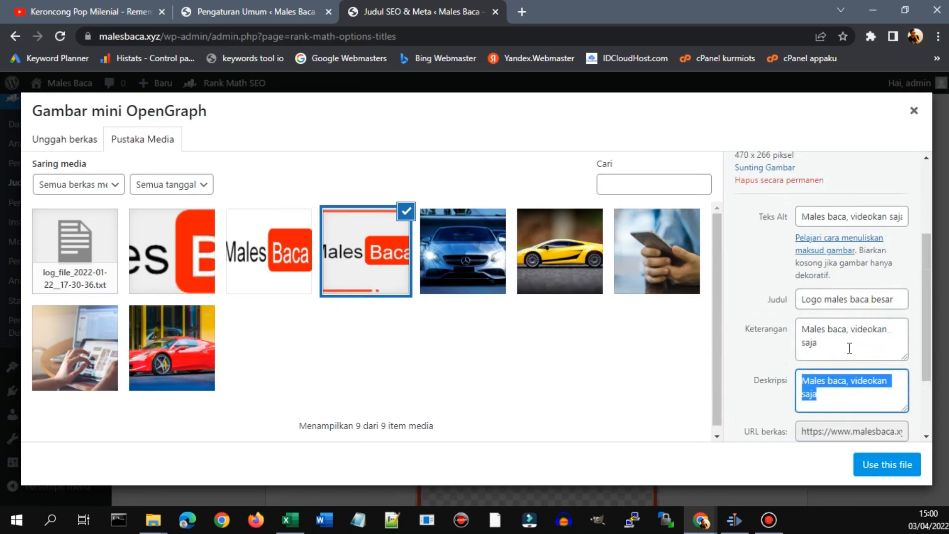
scroll(839, 421, "down", 2)
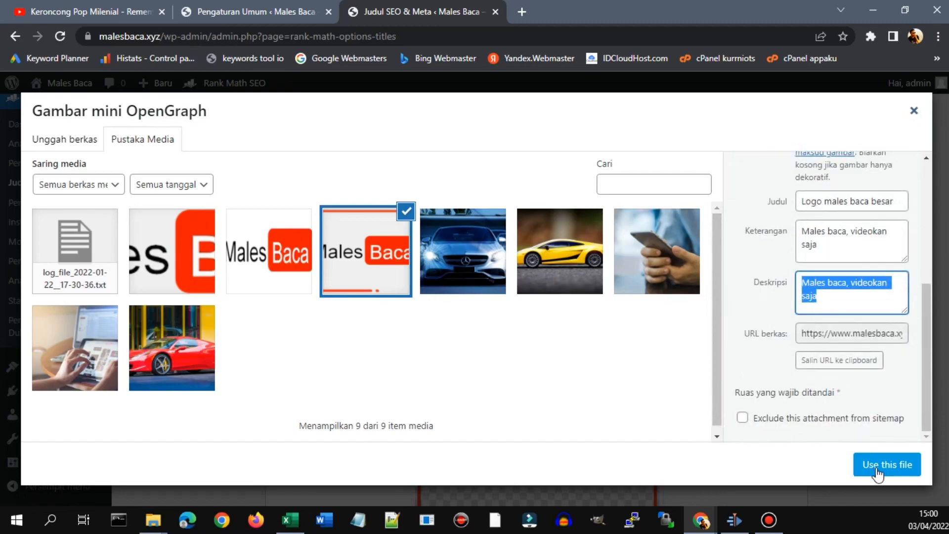
left_click(913, 111)
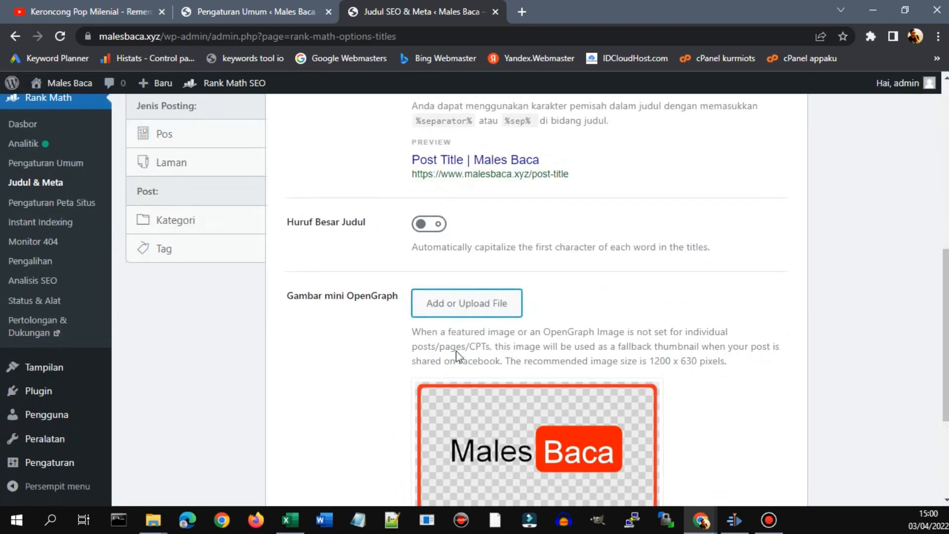
Step: Open the SEO lokal section and review its person or organization, name, logo and URL settings
scroll(309, 312, "up", 8)
scroll(312, 309, "up", 1)
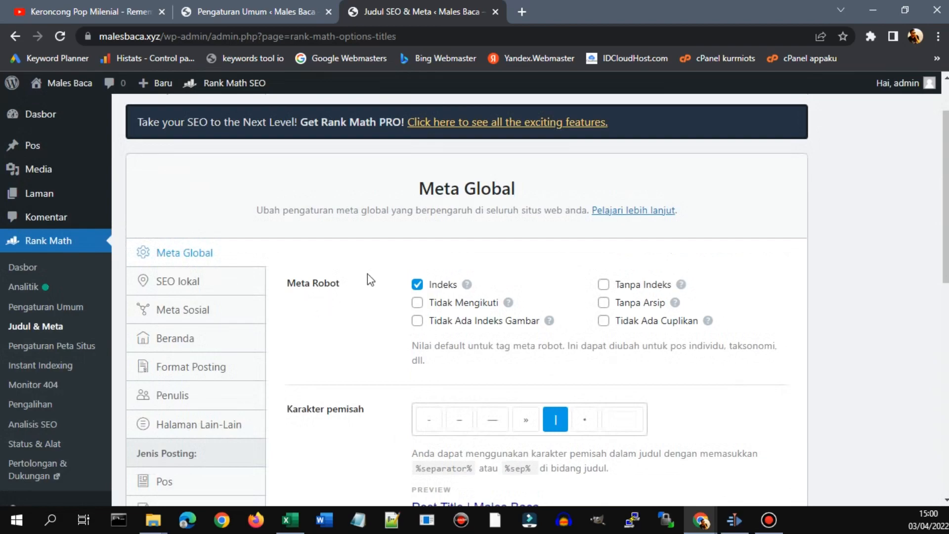
left_click(205, 282)
scroll(641, 317, "down", 3)
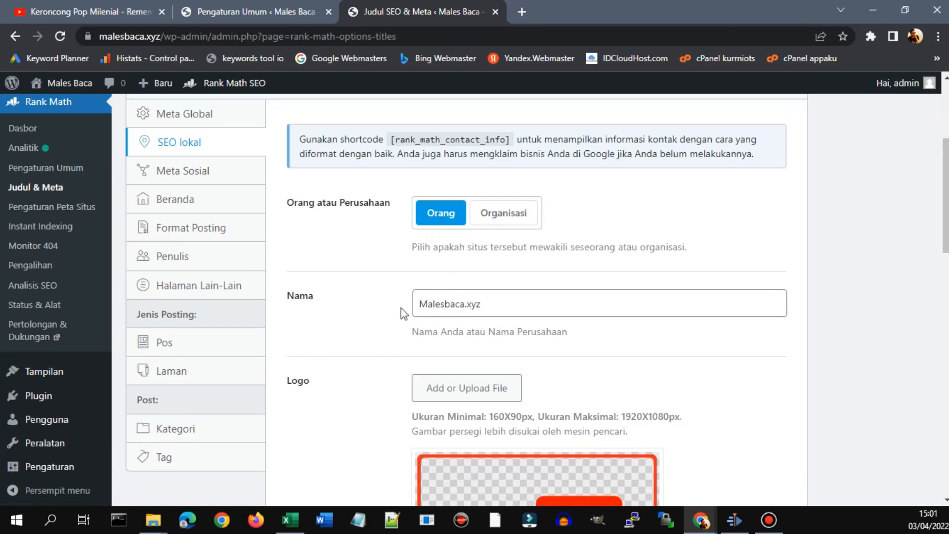
scroll(387, 334, "down", 1)
left_click(492, 239)
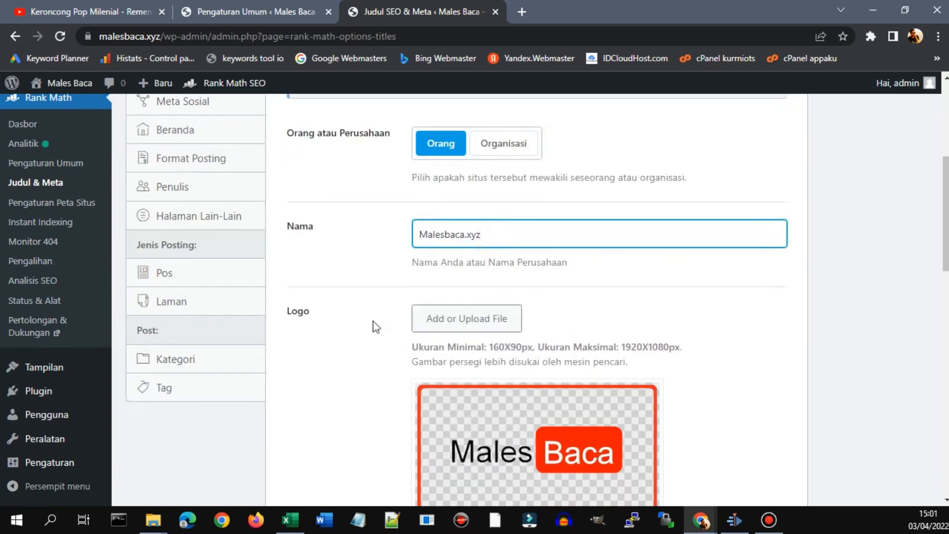
scroll(444, 248, "down", 4)
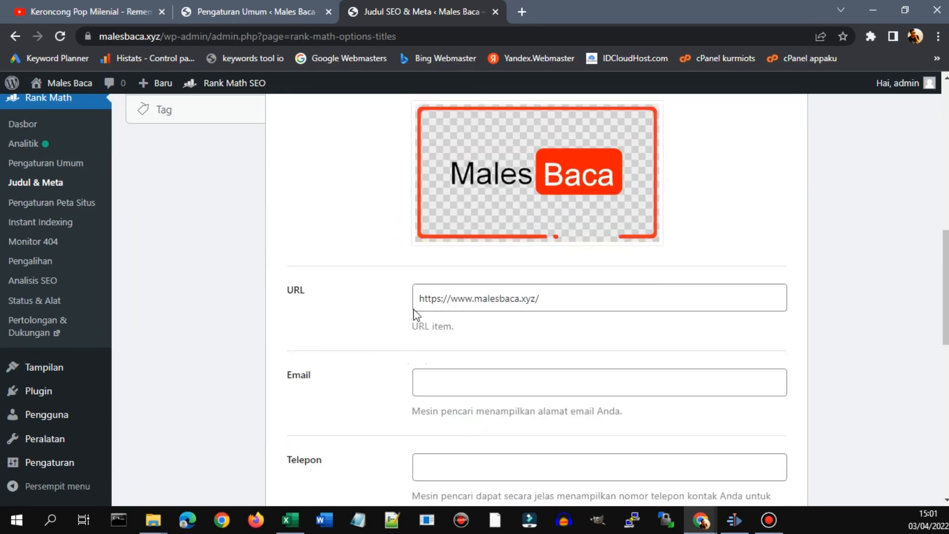
Step: Leave the email, phone and address fields blank and save the local SEO settings
scroll(510, 345, "down", 2)
left_click(491, 245)
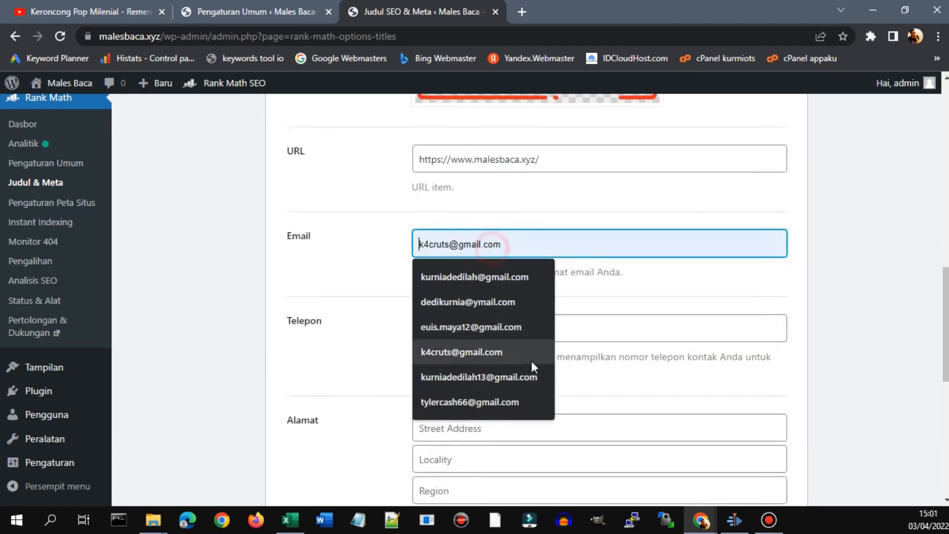
left_click(606, 330)
left_click(356, 390)
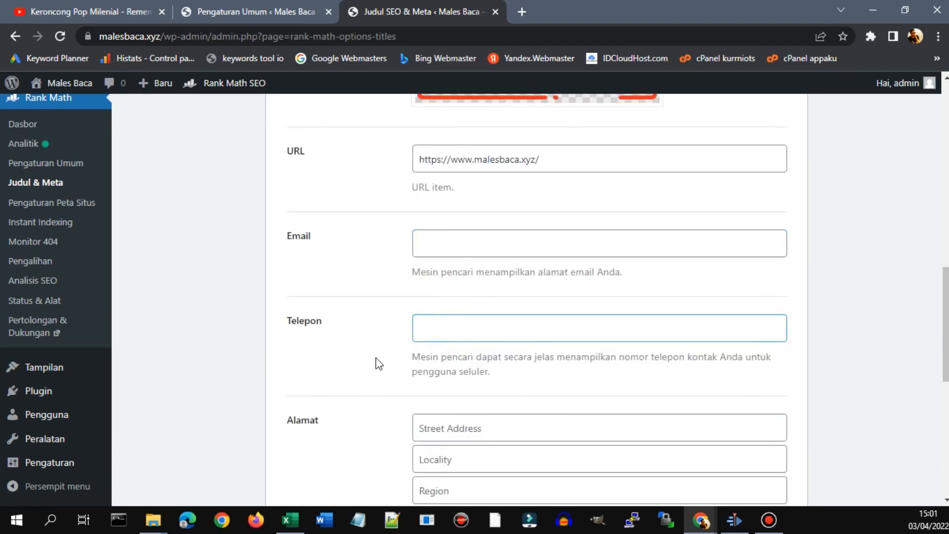
scroll(378, 360, "down", 6)
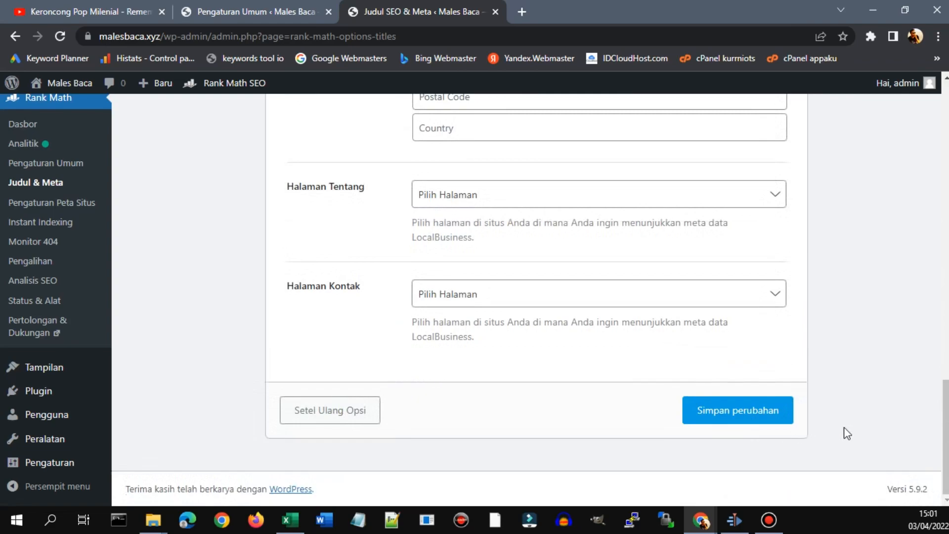
left_click(764, 421)
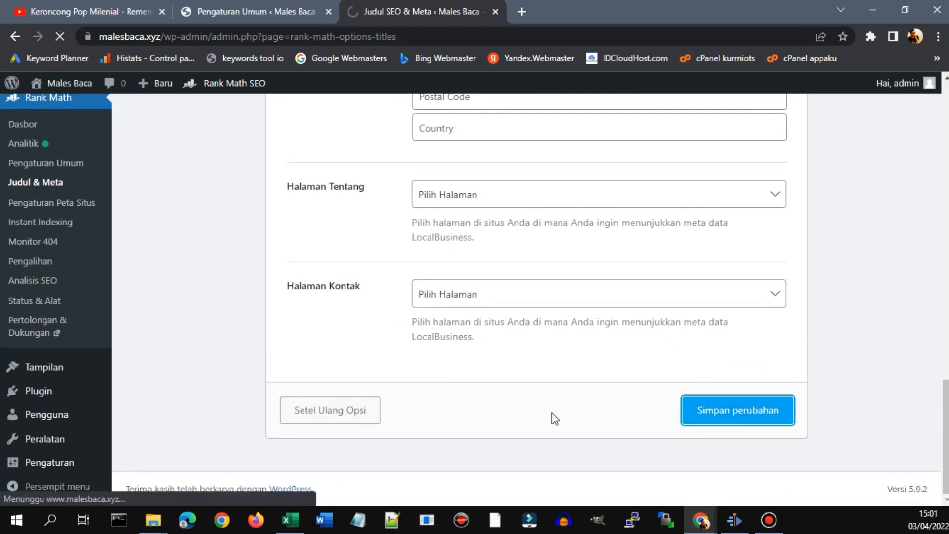
Step: Open the Meta Sosial section and look through its Facebook and other social profile fields
scroll(307, 329, "down", 3)
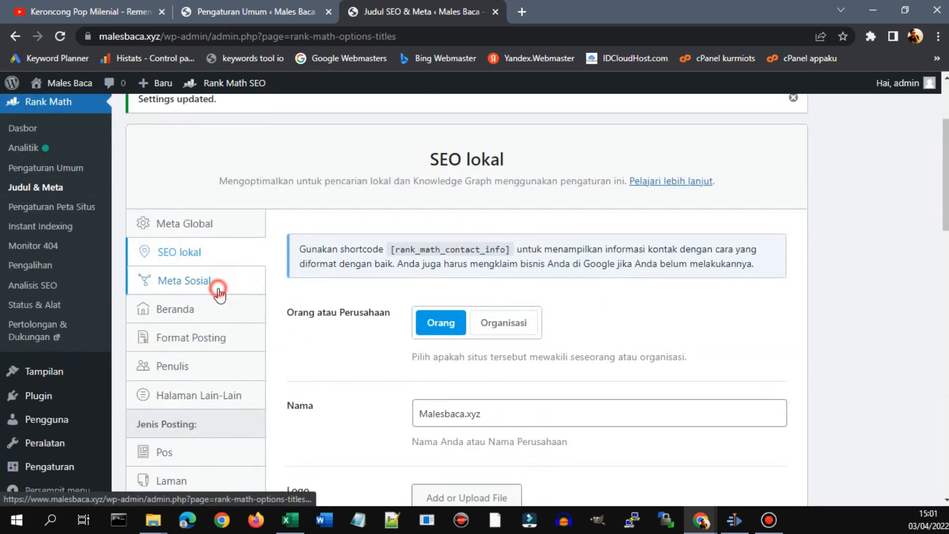
left_click(218, 290)
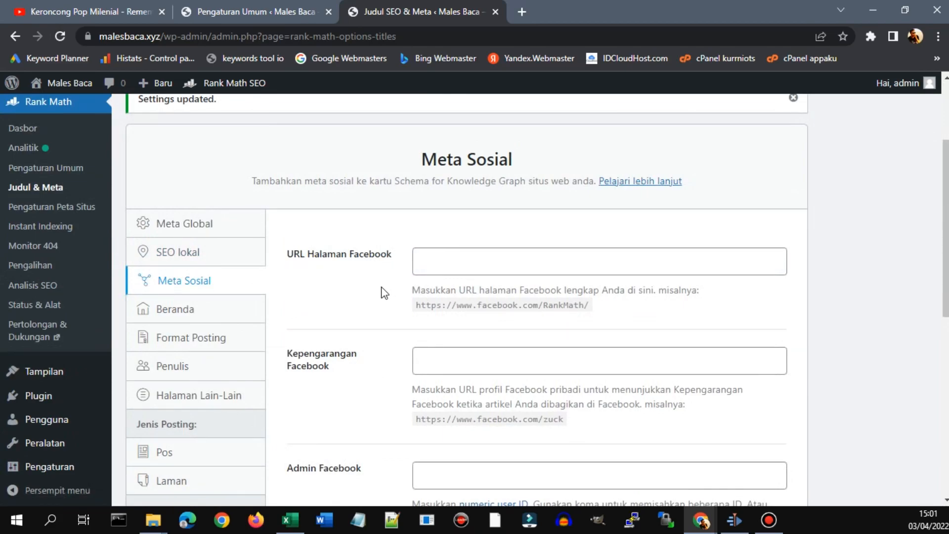
scroll(383, 294, "down", 5)
scroll(383, 294, "up", 7)
scroll(435, 244, "down", 3)
left_click(464, 196)
left_click(462, 291)
left_click(475, 407)
scroll(341, 401, "down", 7)
left_click(474, 330)
scroll(370, 366, "up", 8)
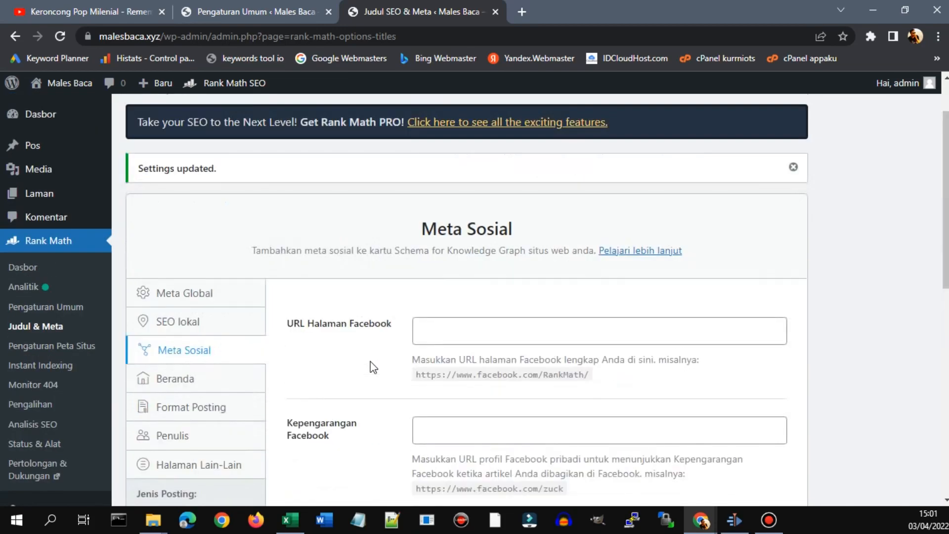
Step: Read the instructions for the URL Halaman Facebook and Kepengarangan Facebook fields, leaving both fields blank
scroll(370, 367, "down", 3)
left_click(406, 222)
left_click_drag(433, 225, 642, 245)
left_click(641, 243)
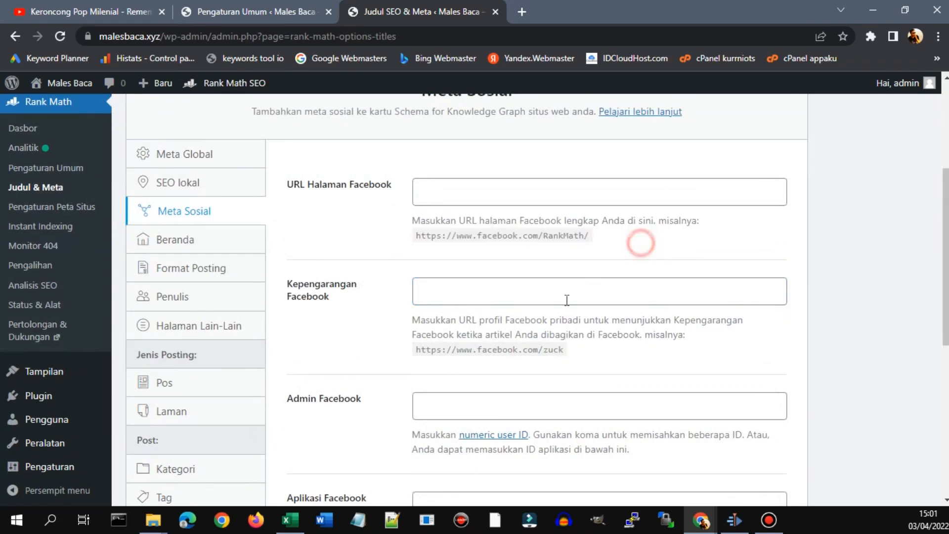
left_click_drag(414, 318, 606, 356)
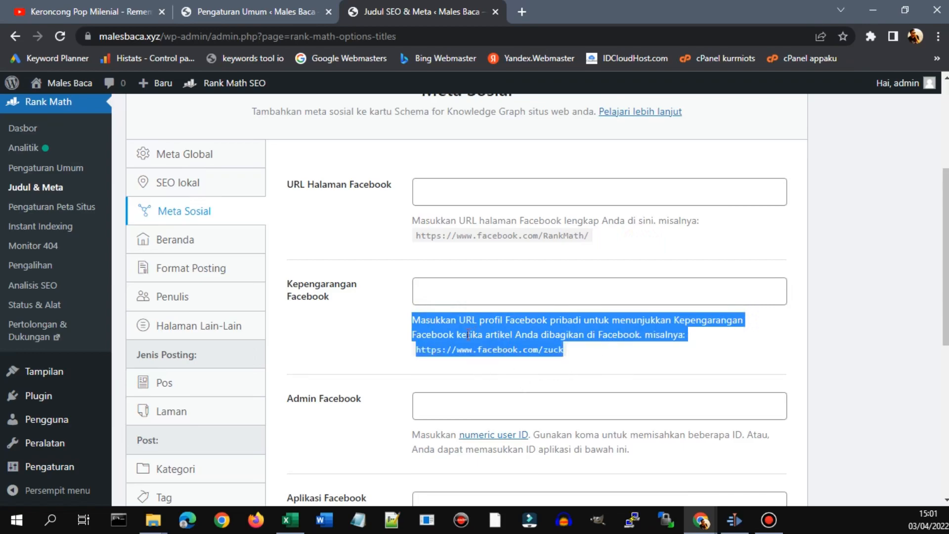
left_click(375, 326)
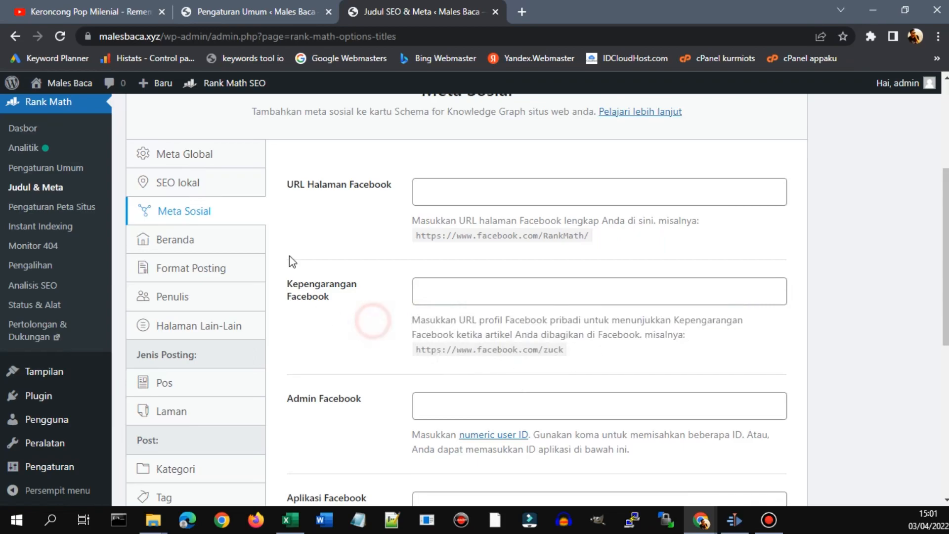
Step: Open the Beranda section and review the homepage title, meta description and Facebook thumbnail settings
left_click(197, 248)
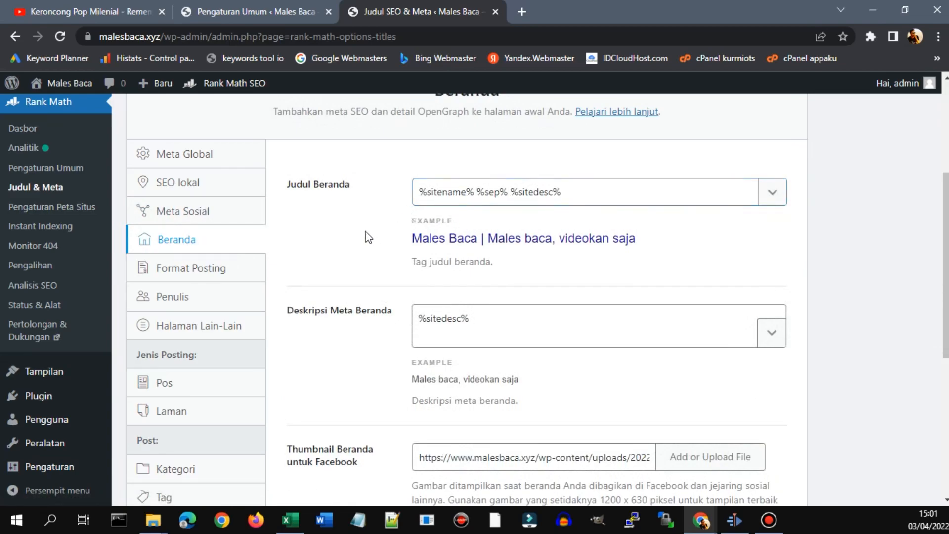
left_click_drag(488, 238, 667, 257)
left_click(668, 257)
scroll(413, 322, "down", 4)
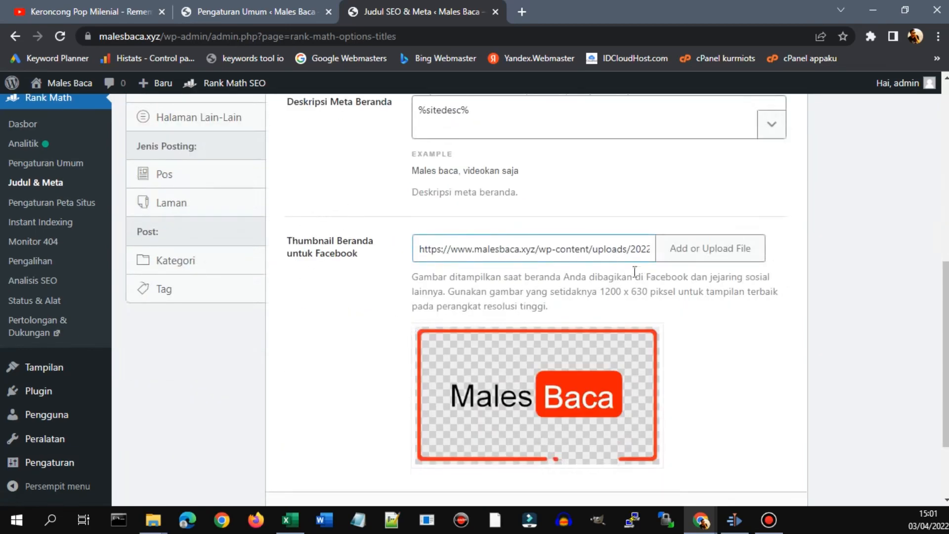
scroll(521, 372, "down", 2)
scroll(487, 362, "up", 7)
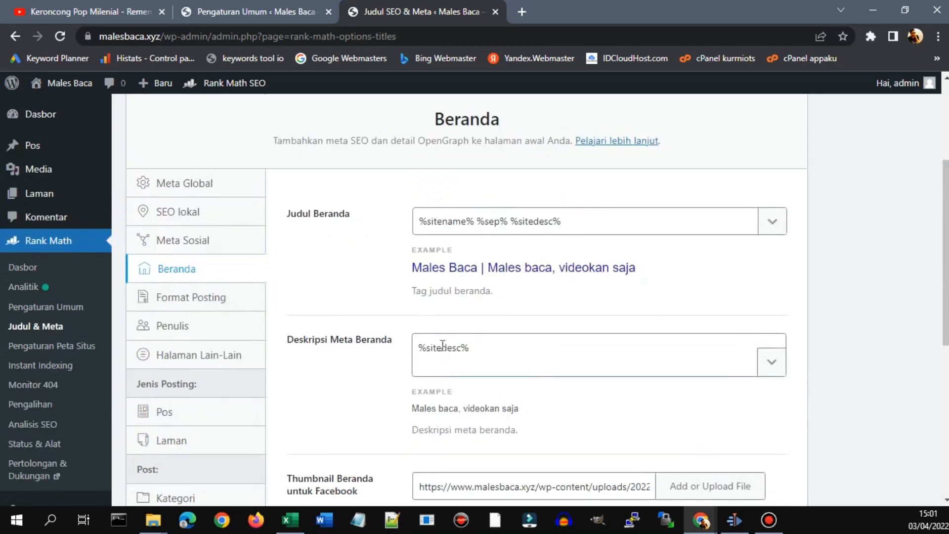
Step: Open the Format Posting section and review the format archive title and description templates
left_click(222, 302)
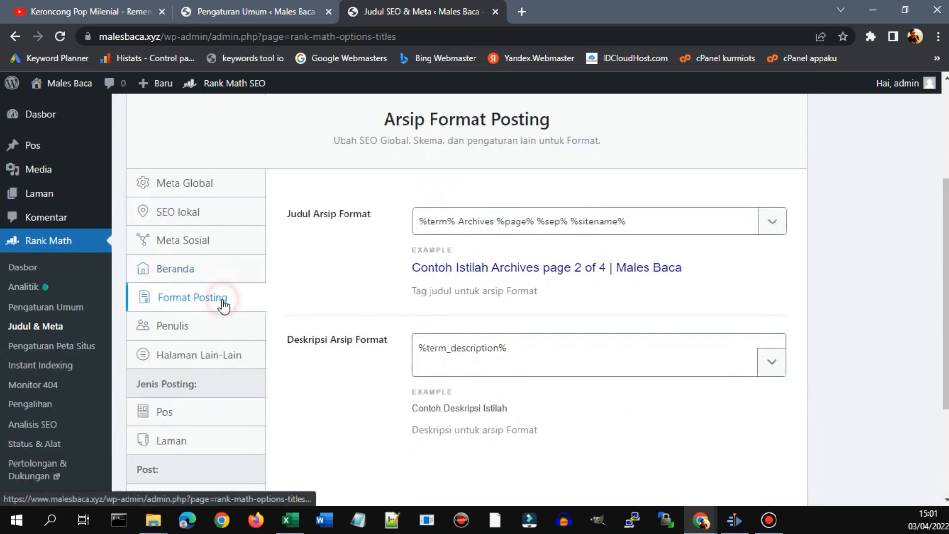
scroll(298, 301, "down", 3)
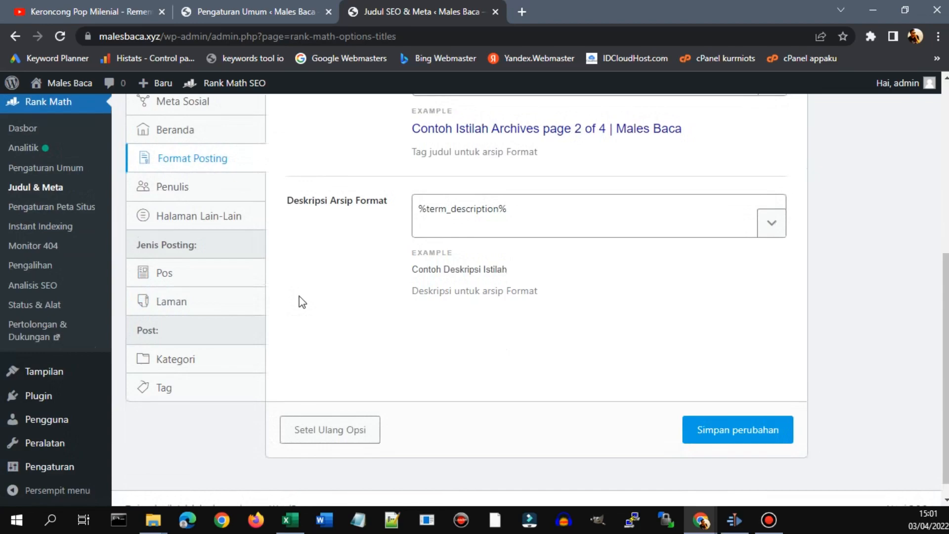
scroll(254, 288, "up", 2)
Step: In the Penulis section, try enabling Arsip Penulis, set it back to Dinonaktifkan, and save the changes
left_click(190, 266)
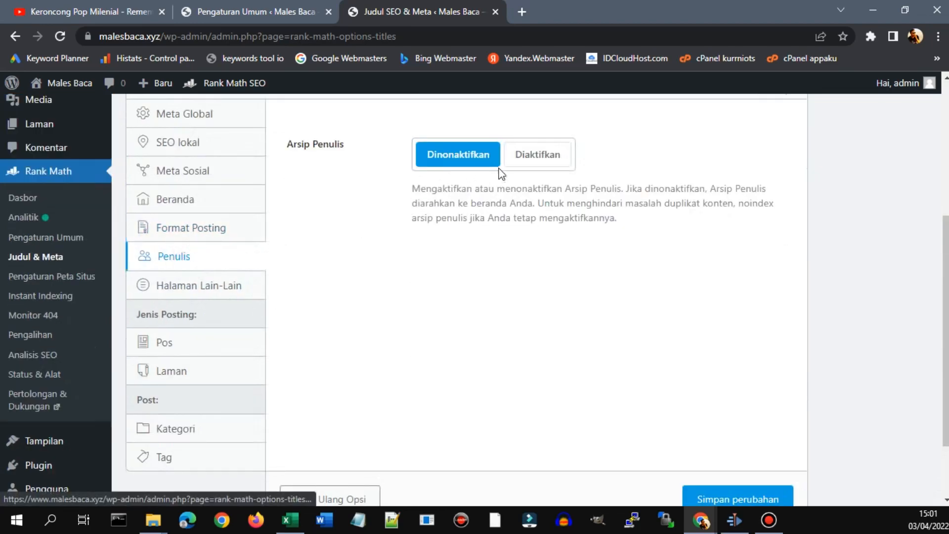
left_click(536, 158)
left_click(472, 157)
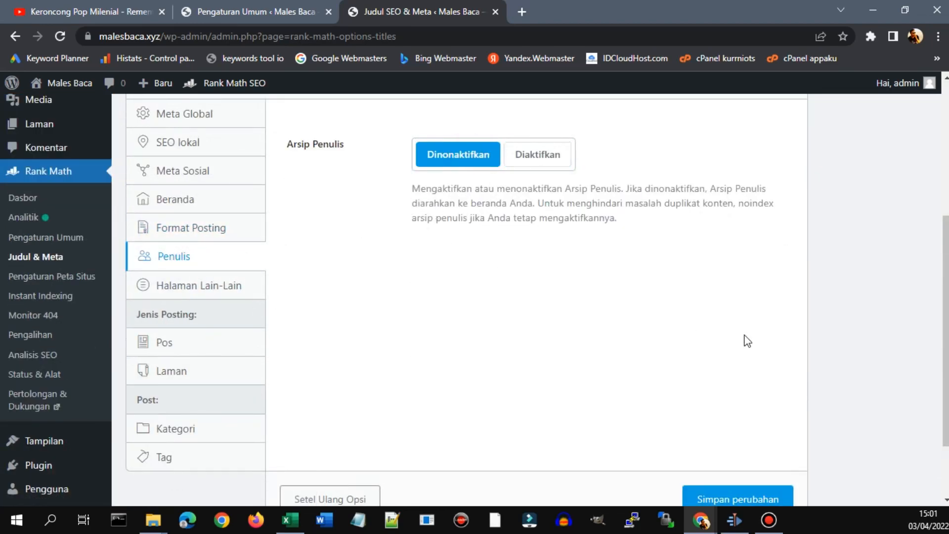
scroll(724, 365, "down", 2)
left_click(741, 407)
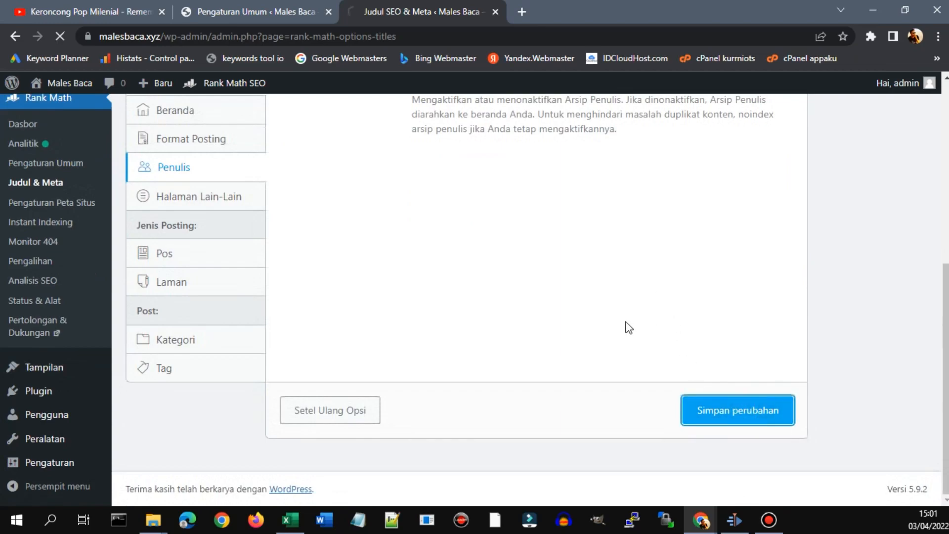
scroll(521, 336, "down", 4)
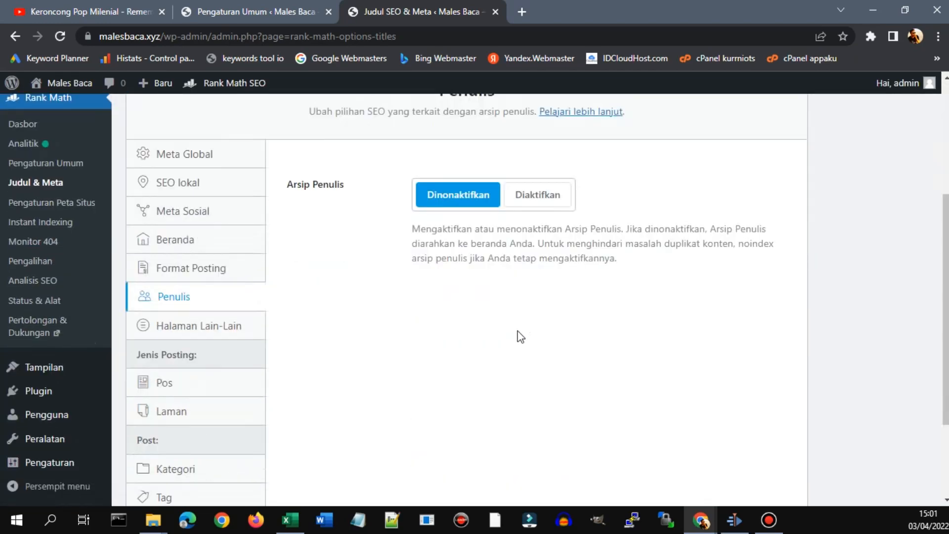
Step: Check the Arsip Tanggal setting under Halaman Lain-Lain and open the Pos title and description settings
left_click(217, 327)
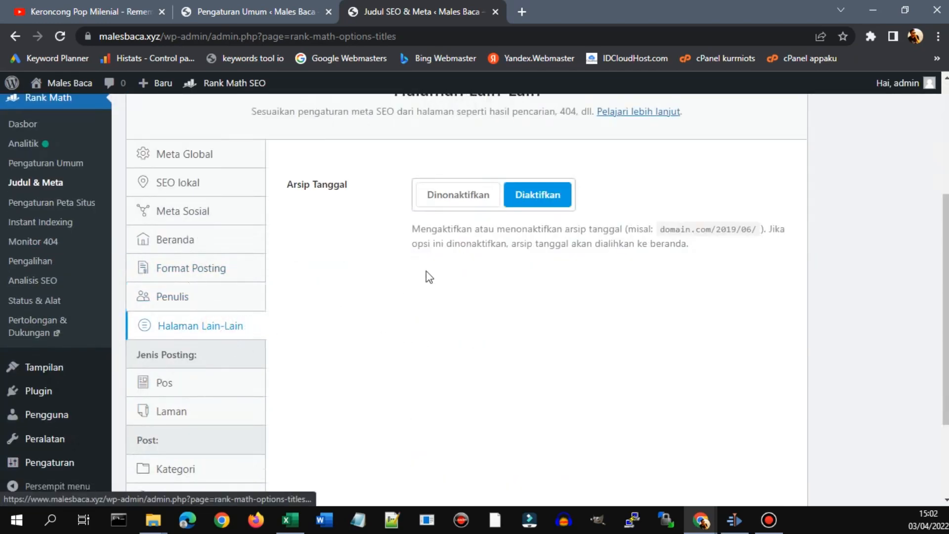
scroll(301, 325, "down", 2)
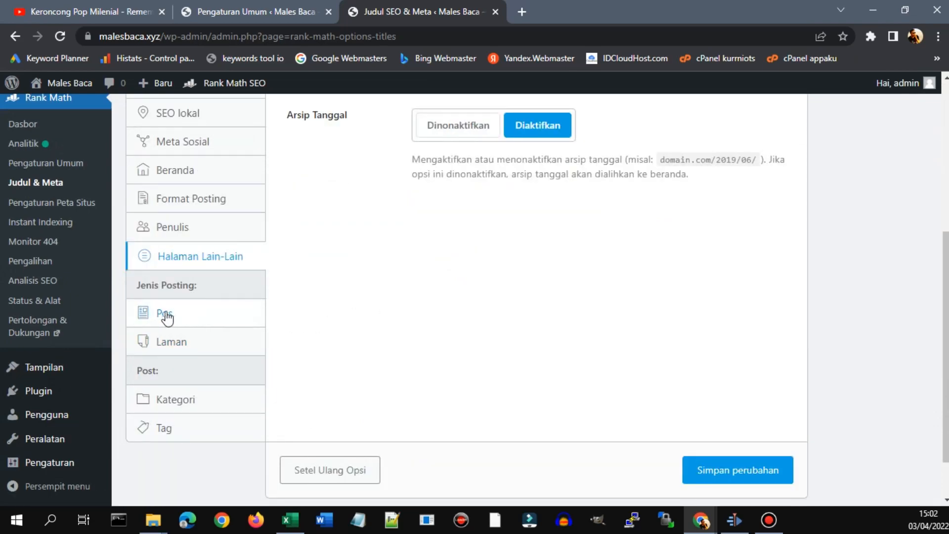
left_click(186, 319)
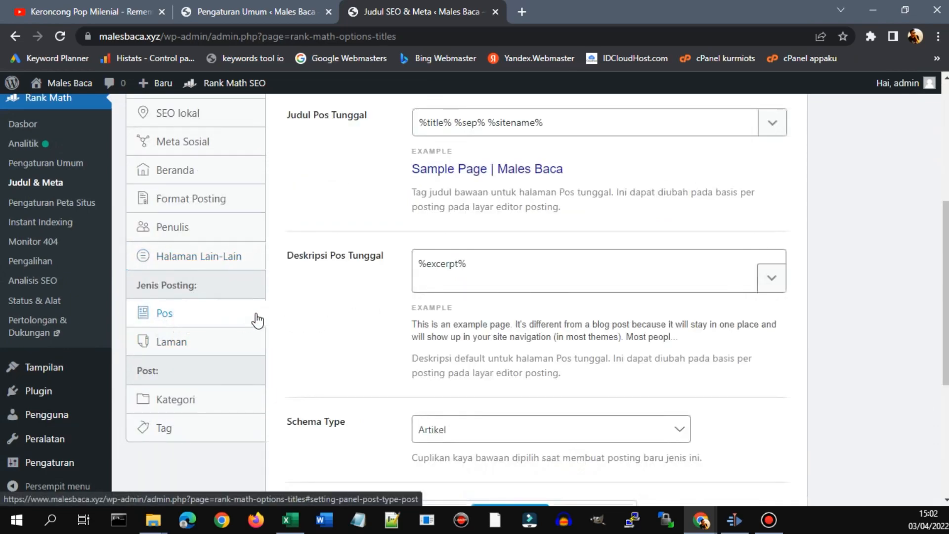
left_click(426, 253)
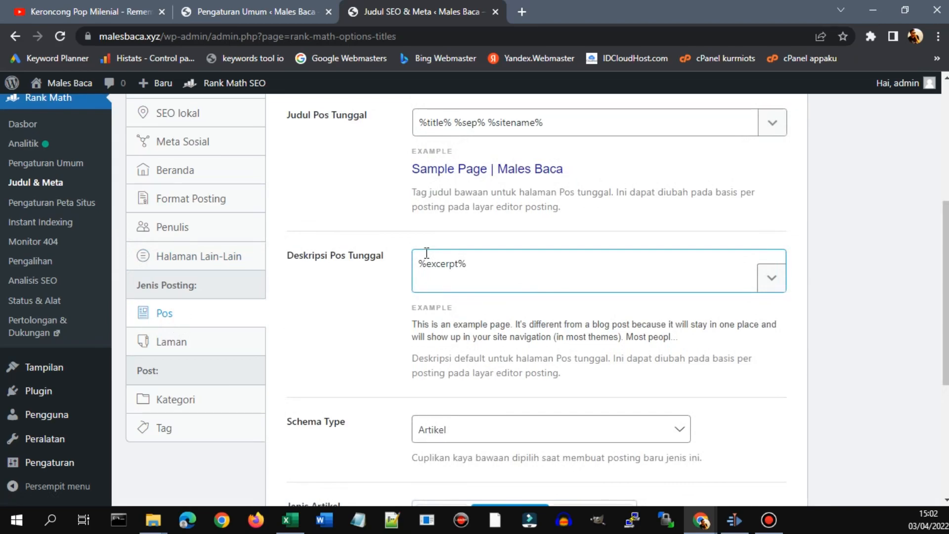
scroll(386, 248, "up", 4)
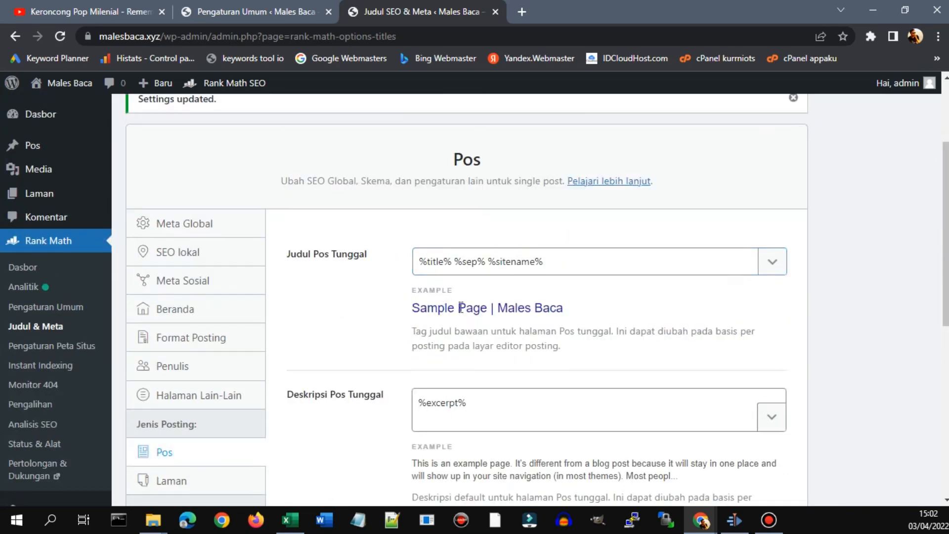
Step: Compare the %sep% and %sitename% variables in Judul Pos Tunggal with the separator and site name in the example title
left_click_drag(497, 265, 592, 258)
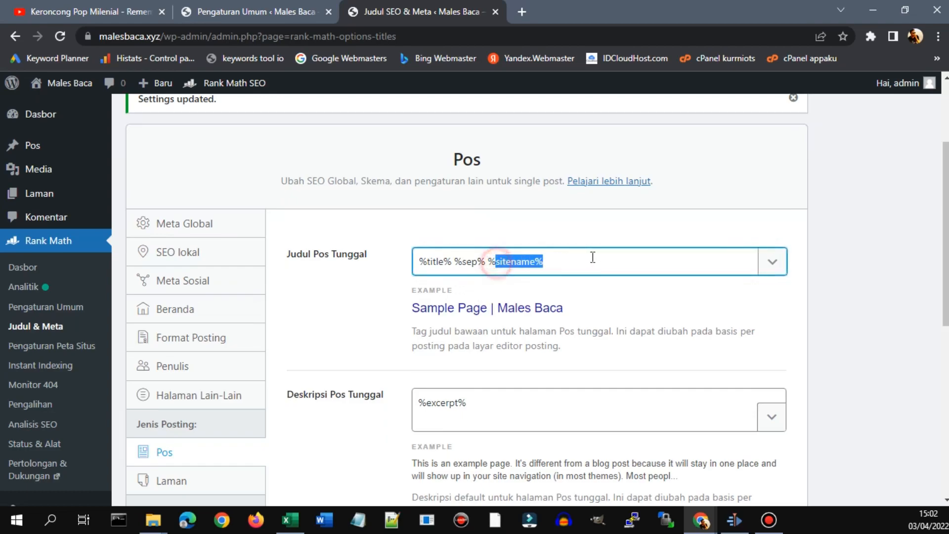
left_click_drag(495, 307, 589, 308)
left_click_drag(487, 310, 565, 309)
left_click(572, 308)
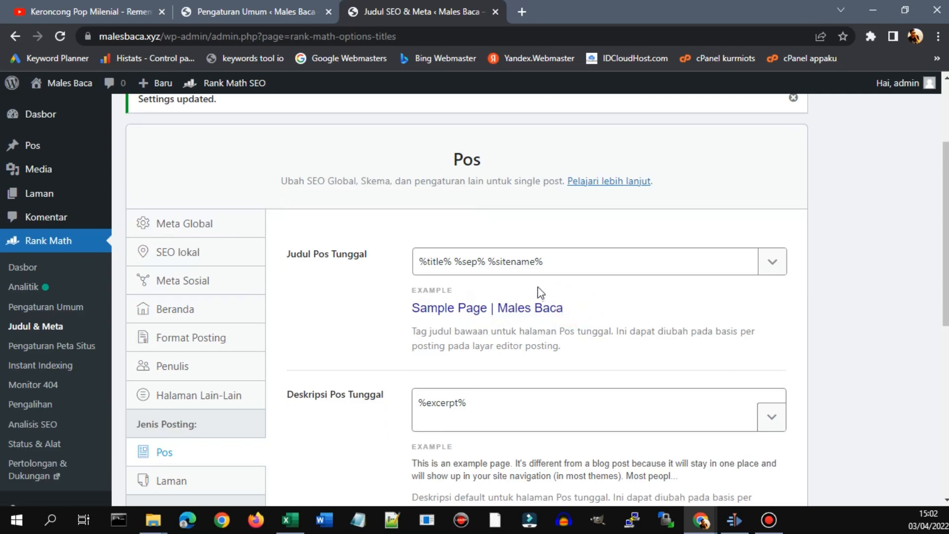
left_click_drag(487, 306, 604, 302)
left_click(541, 262)
left_click_drag(473, 262, 591, 263)
left_click(590, 262)
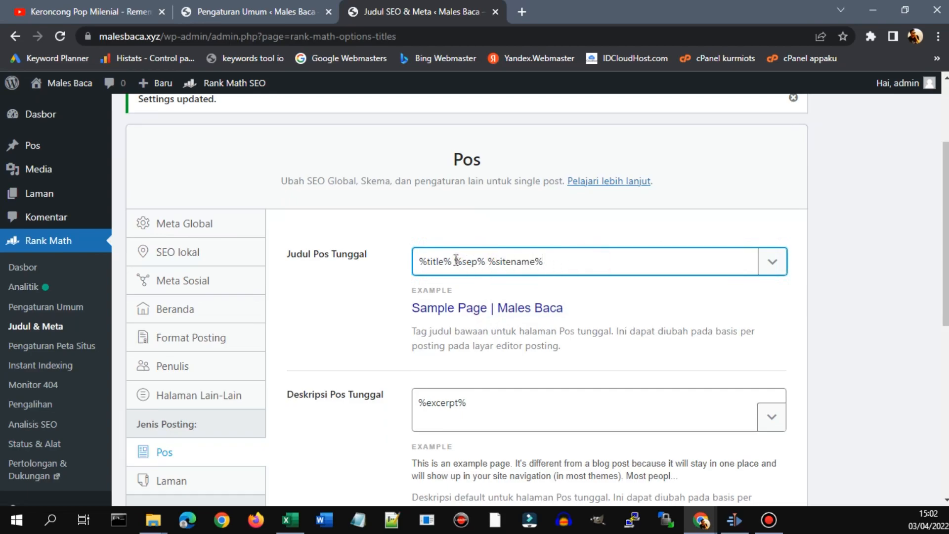
Step: Remove %sep% %sitename% from Judul Pos Tunggal so that only %title% is left, keeping %excerpt% as the description
left_click_drag(455, 264, 612, 259)
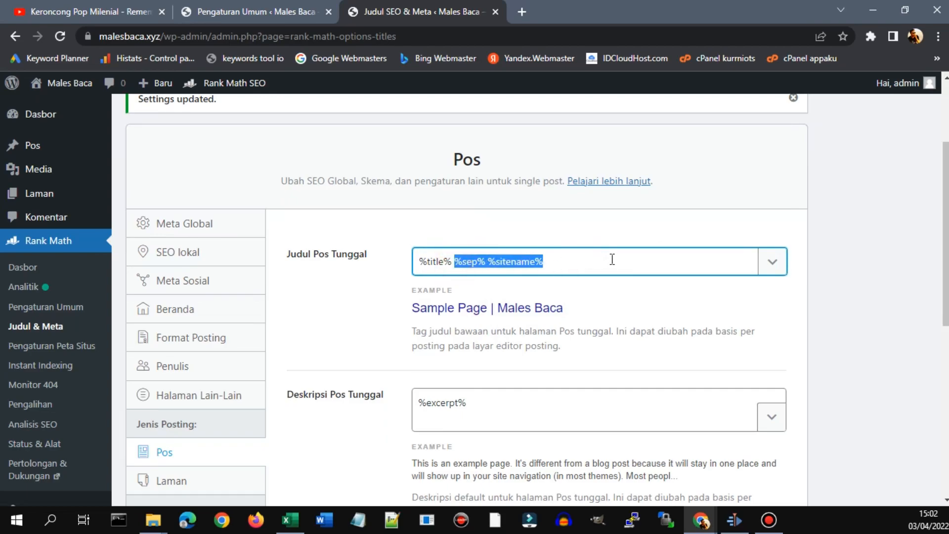
key("BackSpace")
left_click(618, 302)
scroll(621, 306, "down", 1)
left_click(345, 332)
left_click(549, 337)
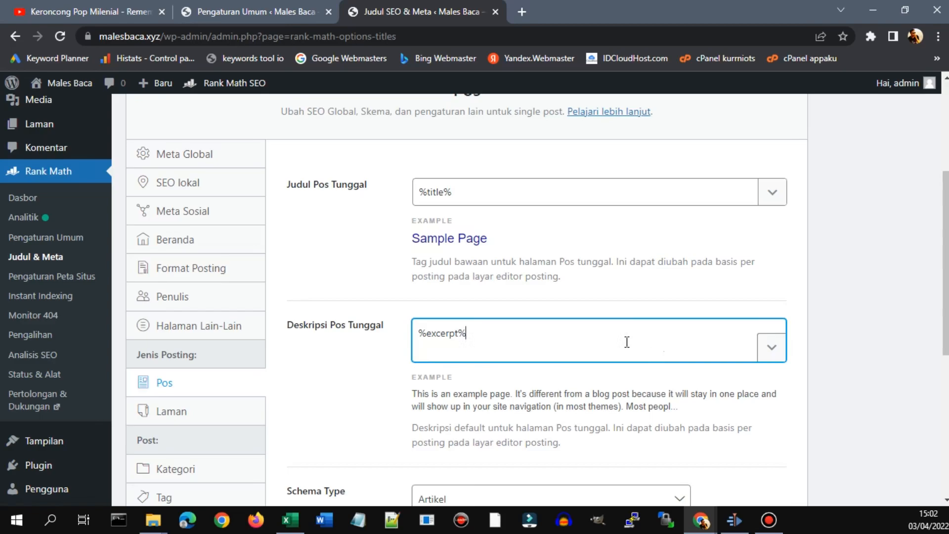
Step: Review the post schema settings, keep Artikel with the Posting Blog article type, and save the Pos settings
scroll(661, 389, "down", 1)
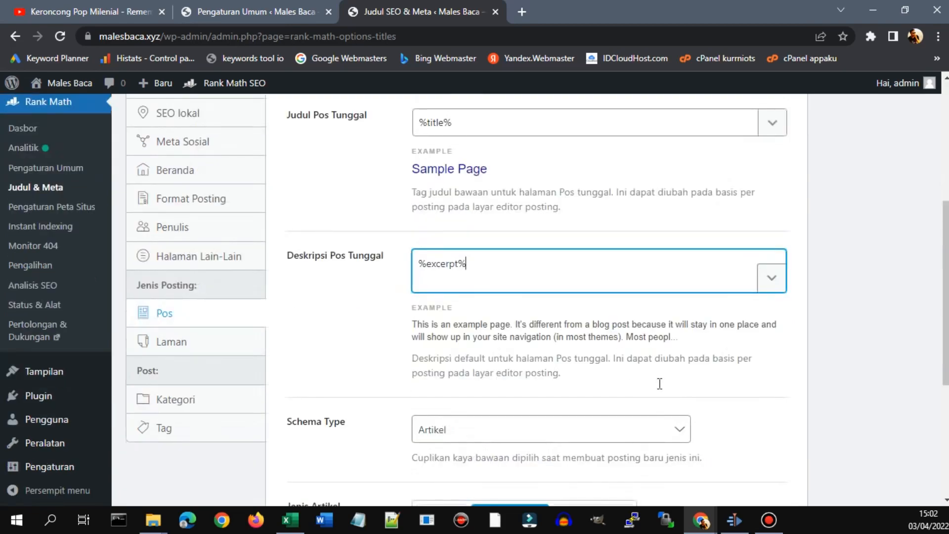
scroll(659, 383, "down", 2)
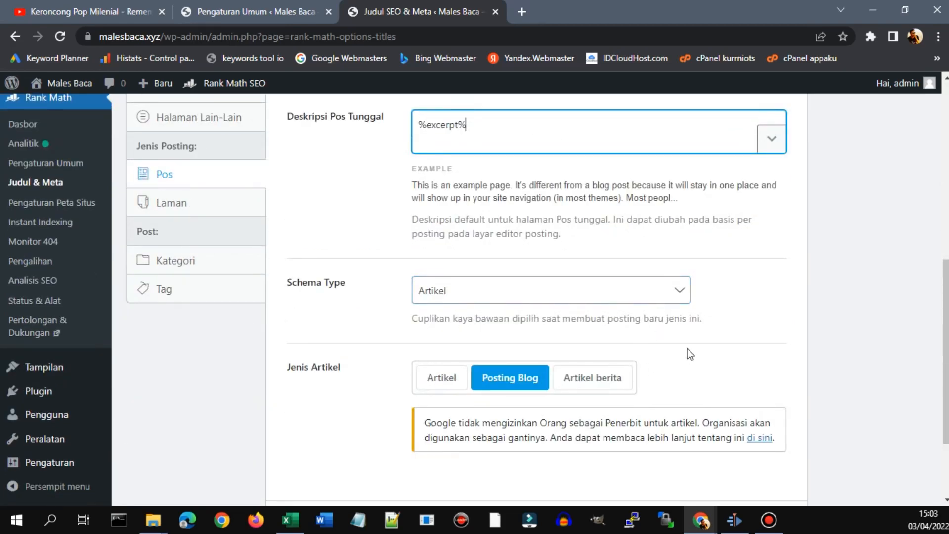
scroll(691, 355, "down", 2)
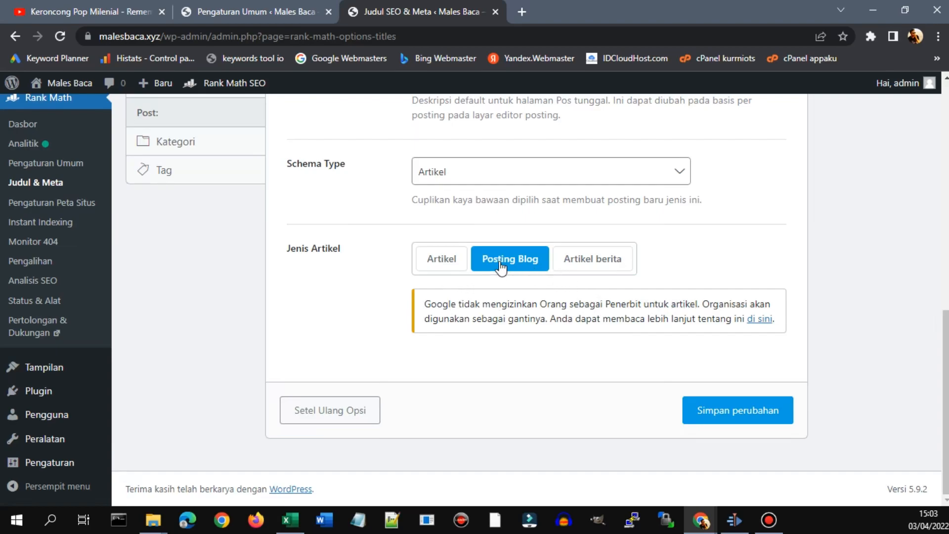
left_click(711, 410)
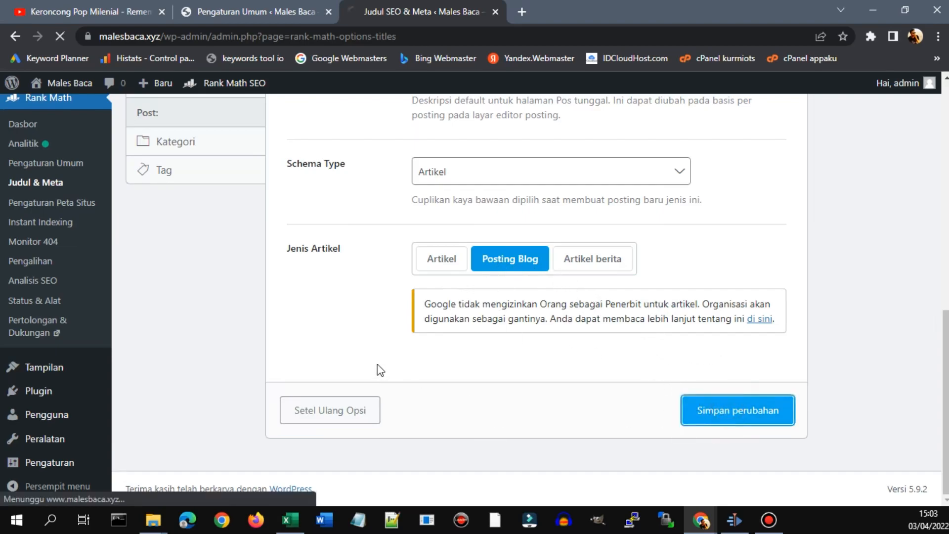
scroll(350, 346, "down", 5)
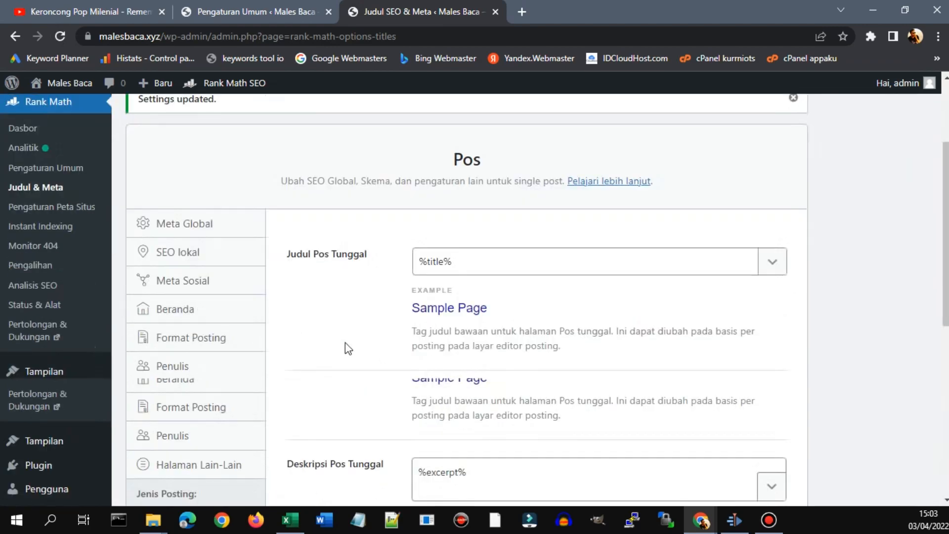
Step: Open the Laman title and meta settings and review the Judul Laman Tunggal variables and the Deskripsi Laman Tunggal value
scroll(348, 349, "down", 3)
left_click(207, 344)
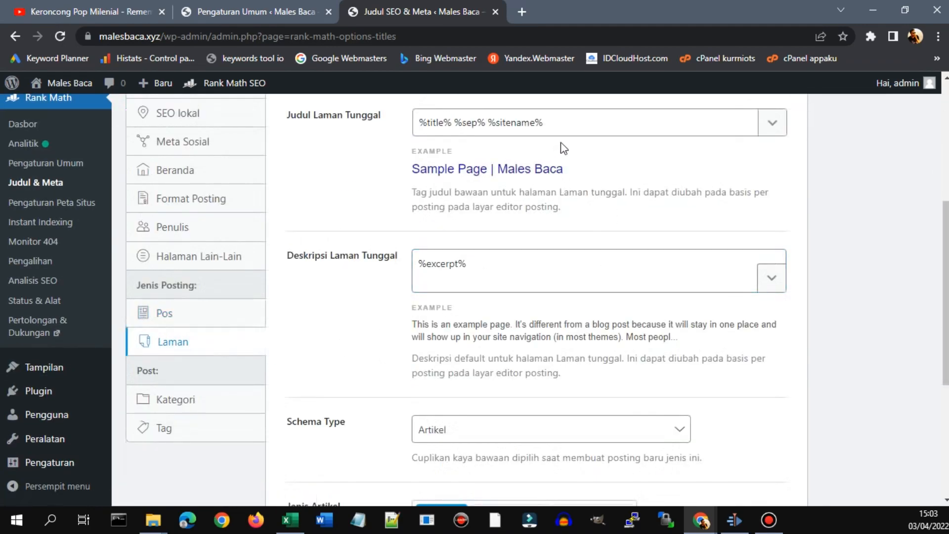
left_click_drag(451, 122, 578, 132)
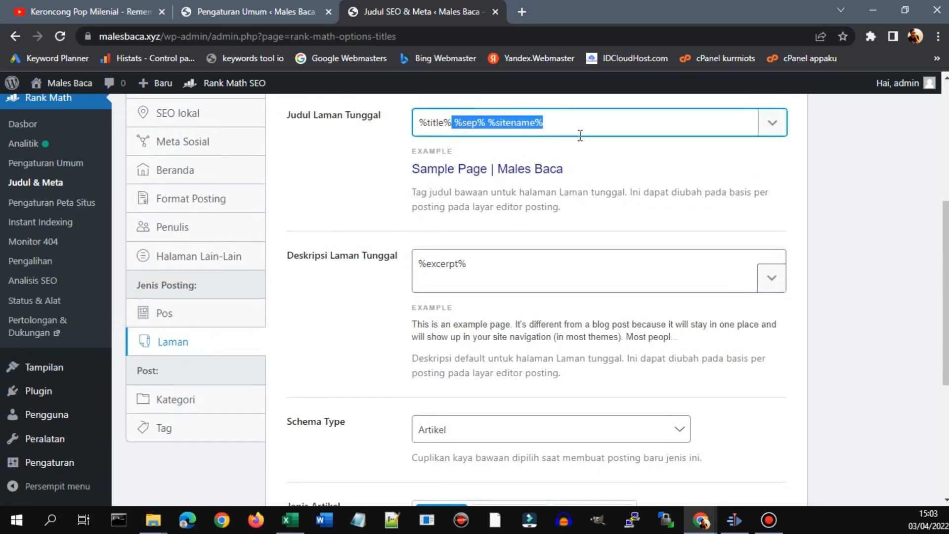
left_click(576, 167)
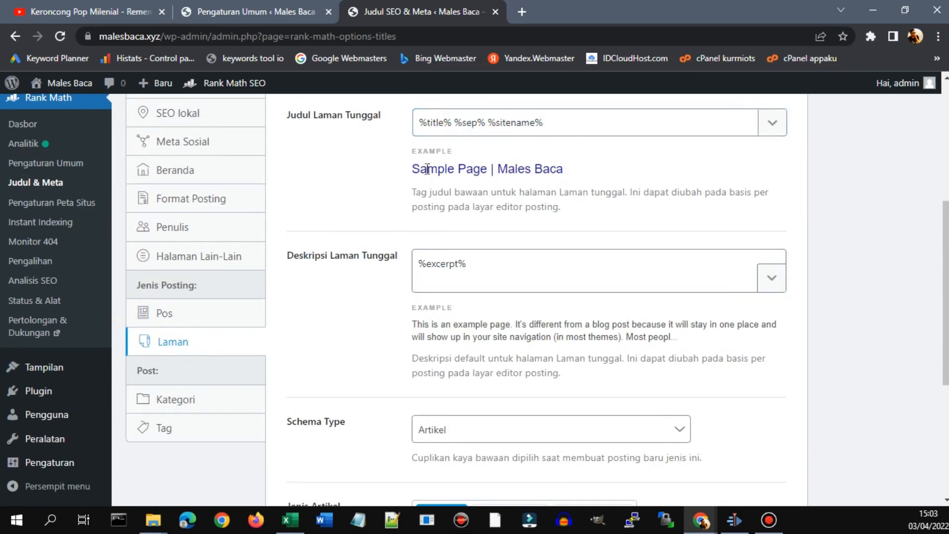
left_click(574, 265)
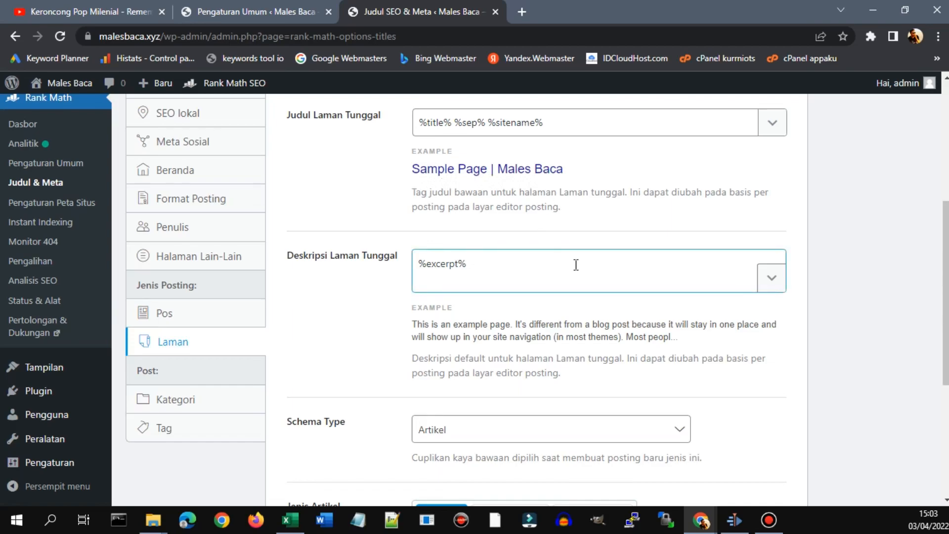
Step: Set the Laman article type to Posting Blog, keeping Artikel as the schema type, and save the changes
scroll(575, 265, "down", 1)
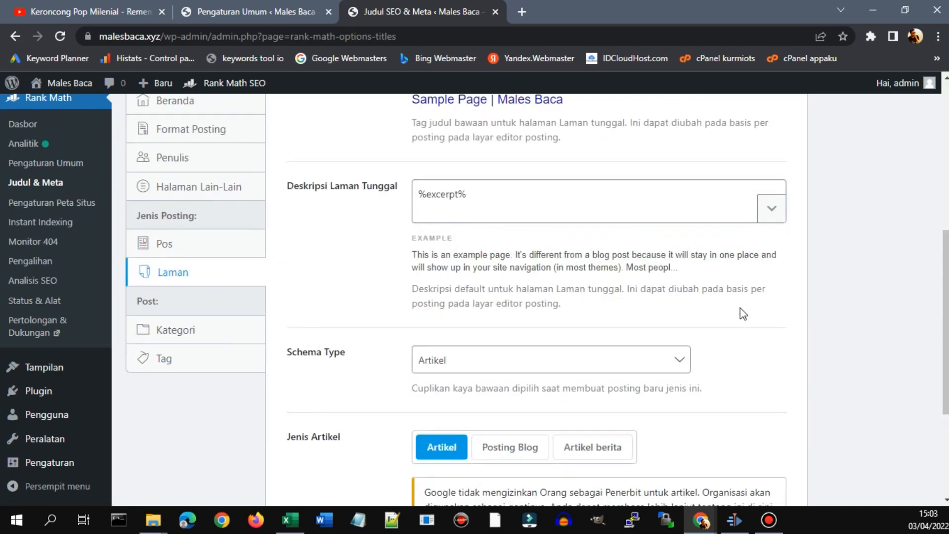
scroll(740, 307, "down", 1)
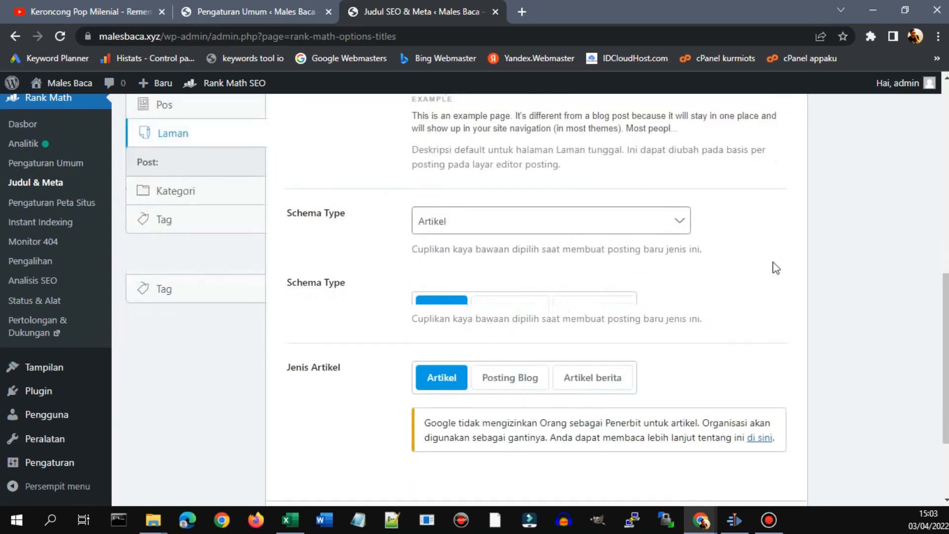
scroll(774, 269, "down", 2)
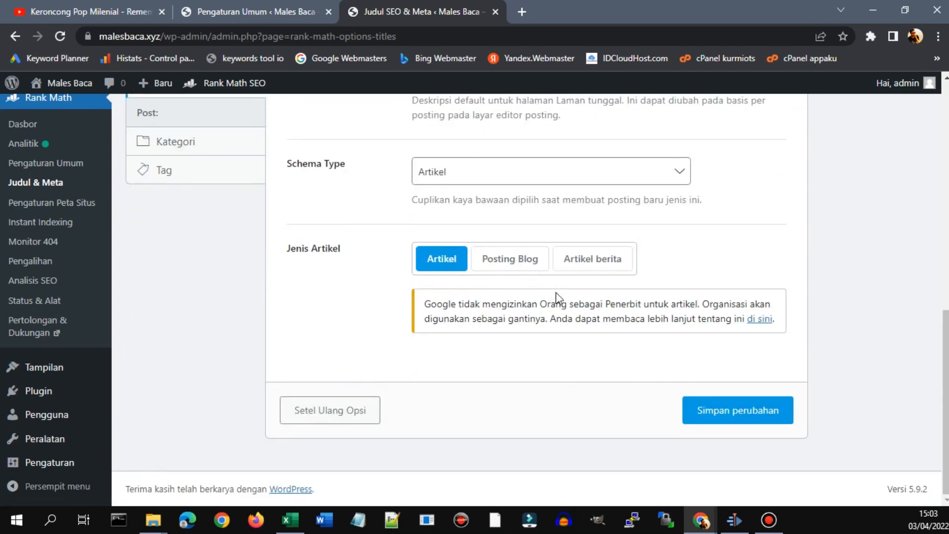
left_click(514, 261)
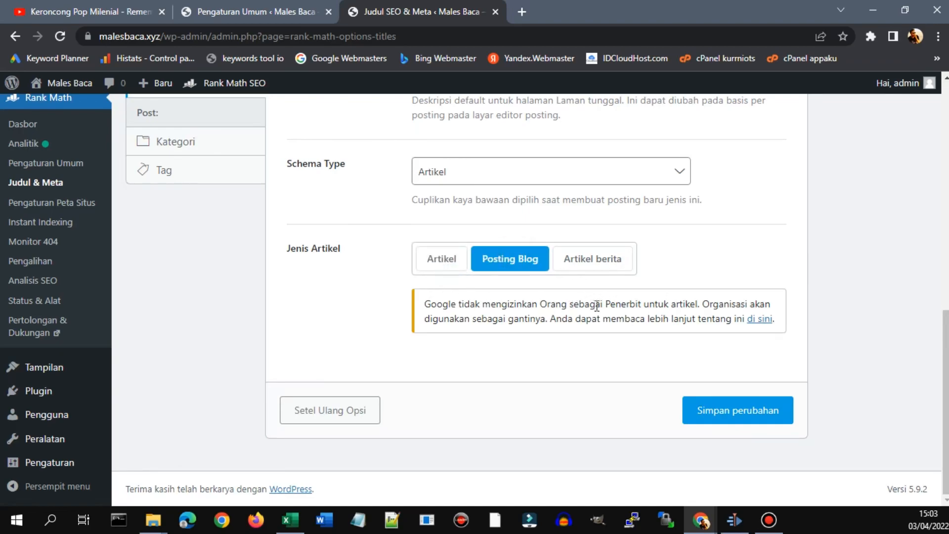
left_click(750, 414)
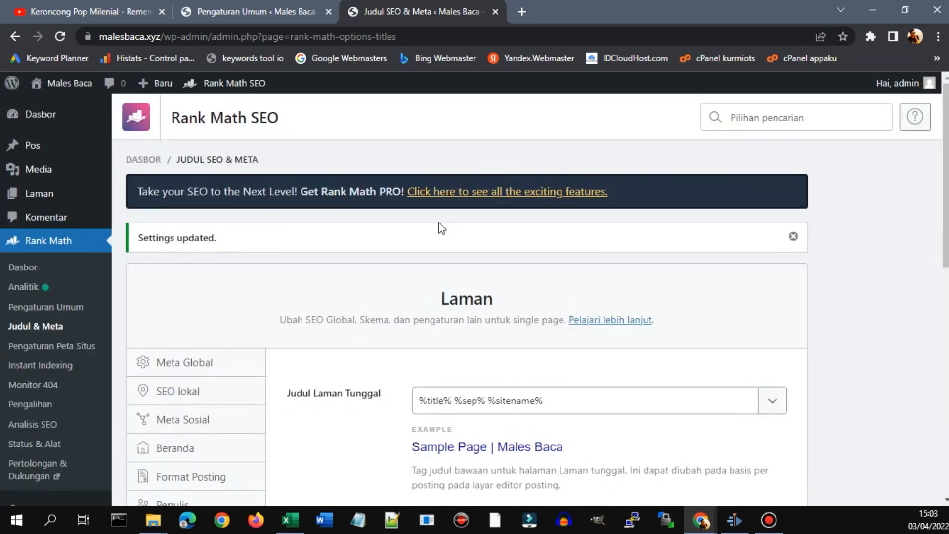
Step: Open the Kategori meta settings and review the title and description templates for category archives
scroll(373, 299, "down", 8)
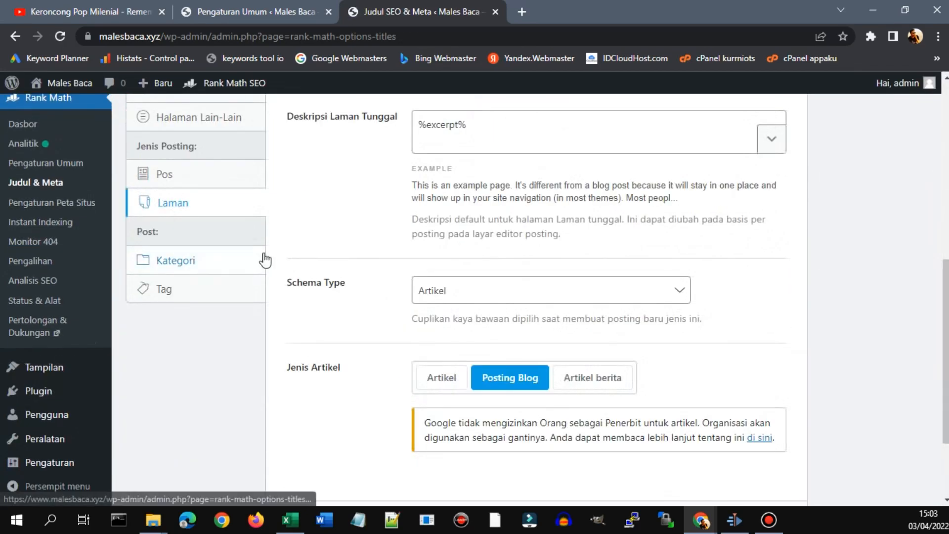
left_click(197, 260)
left_click(532, 186)
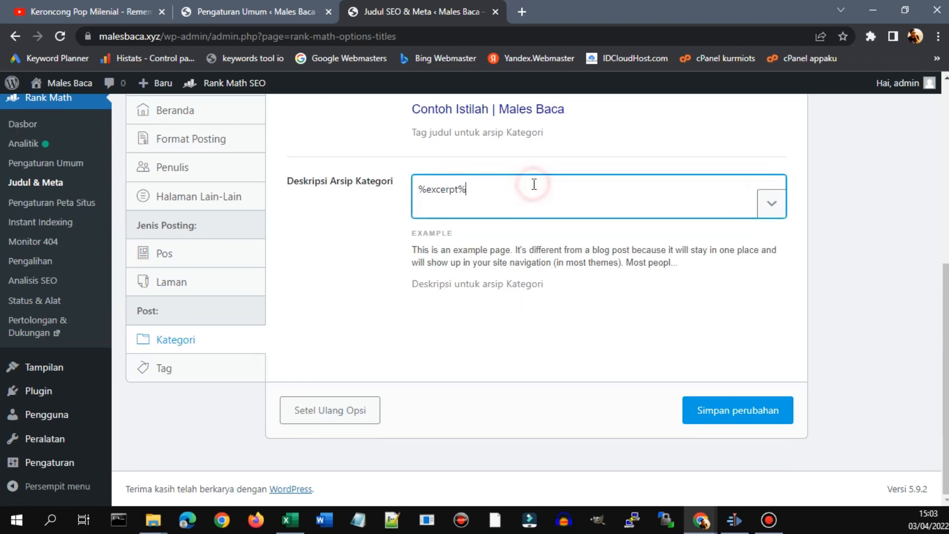
scroll(484, 187, "up", 3)
scroll(489, 208, "up", 3)
scroll(543, 237, "down", 3)
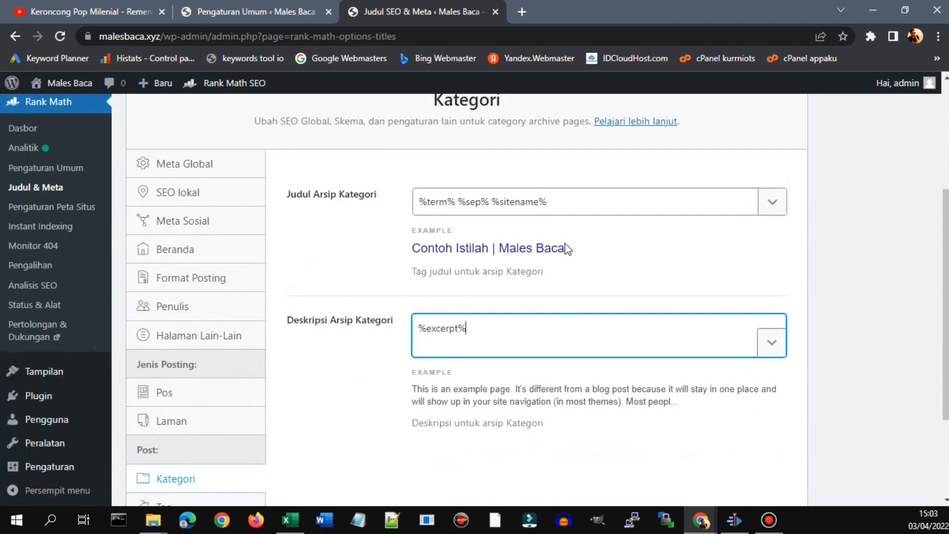
scroll(419, 319, "down", 2)
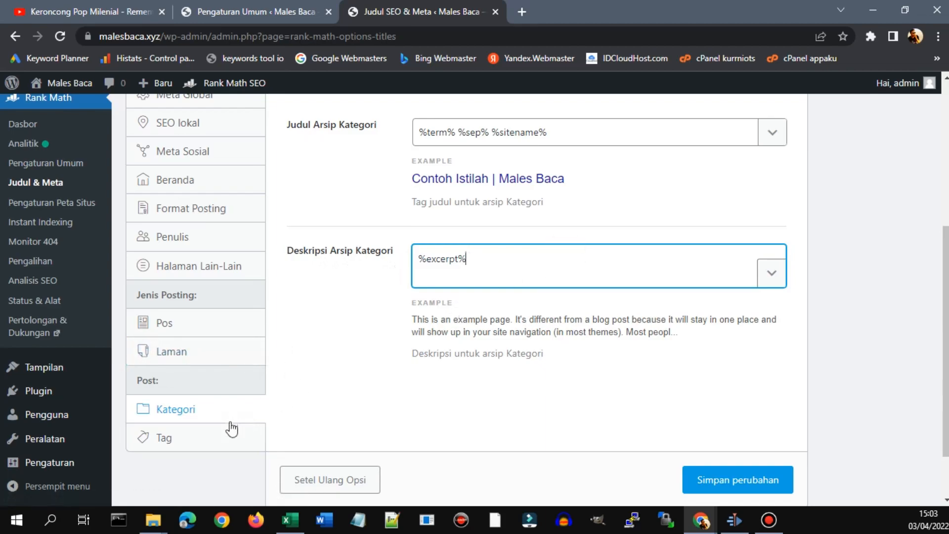
Step: Open the Tag meta settings and review the Judul Arsip Tag and Deskripsi Arsip Tag templates
left_click(208, 439)
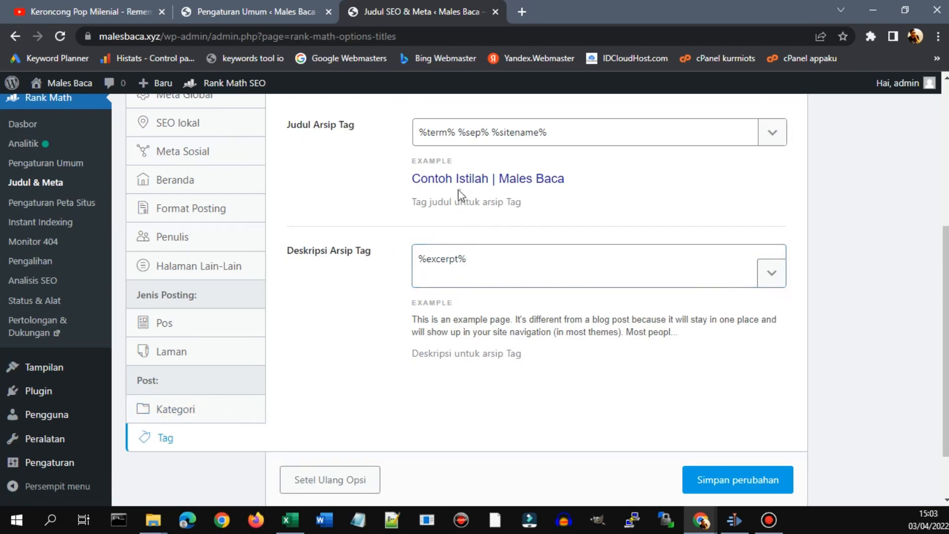
left_click(461, 129)
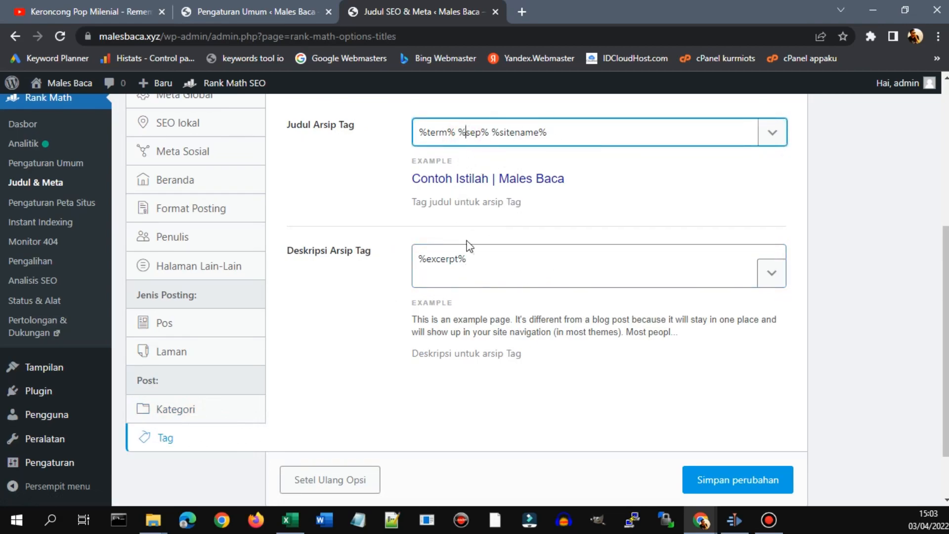
left_click(509, 257)
left_click(621, 393)
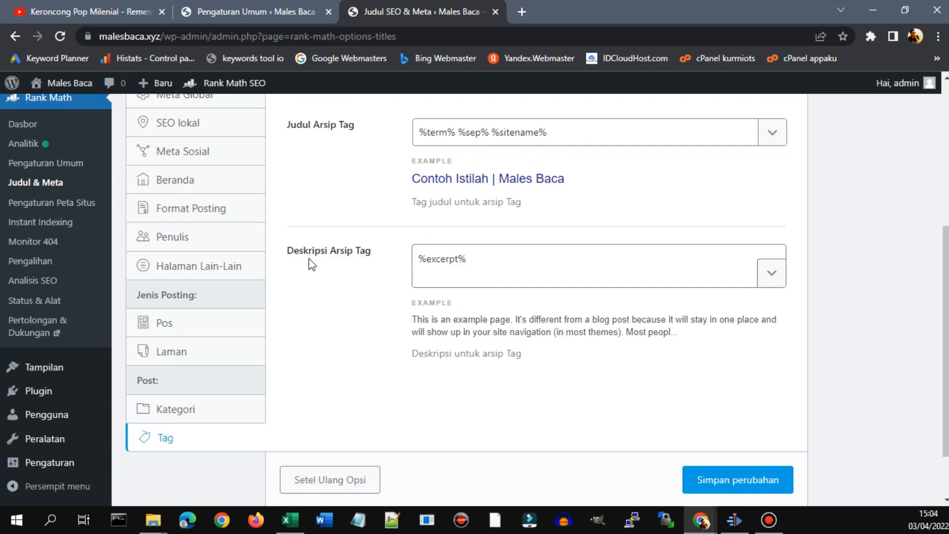
Step: Open the sitemap settings, enable Sertakan Gambar Unggulan alongside Gambar di Peta Situs, and save the changes
left_click(82, 184)
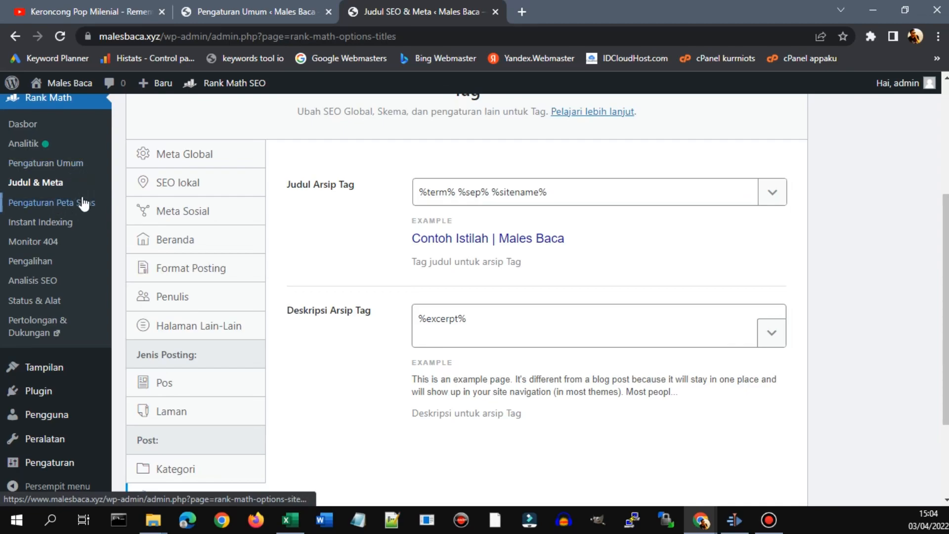
left_click(85, 210)
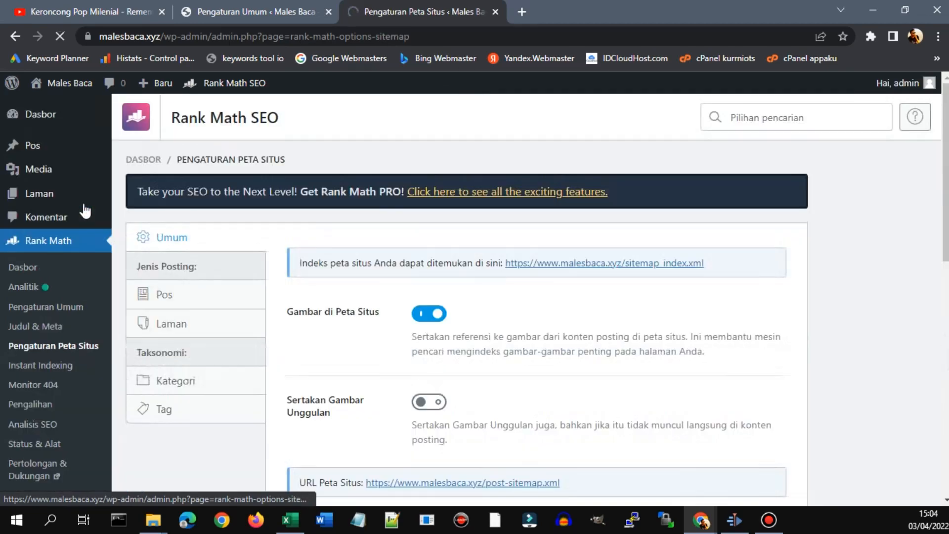
scroll(488, 284, "down", 3)
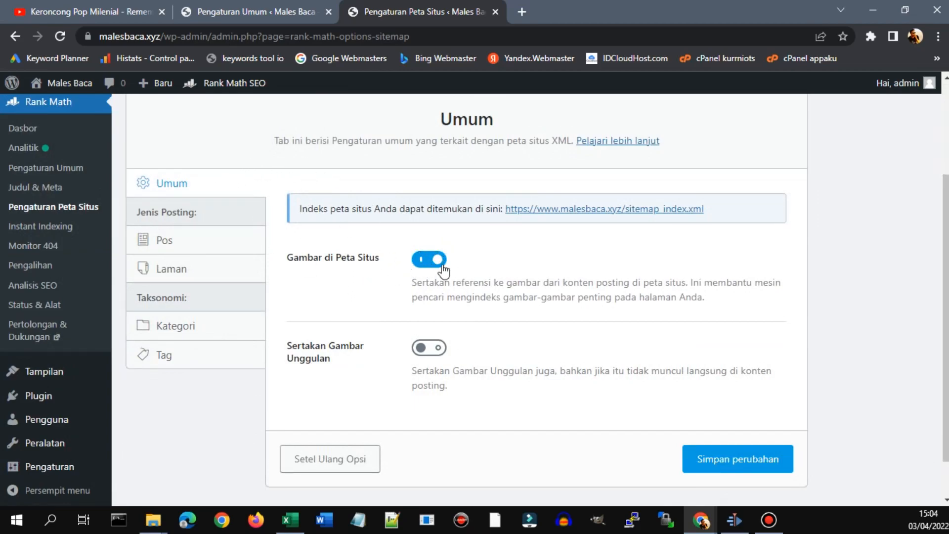
left_click(438, 348)
scroll(504, 383, "down", 1)
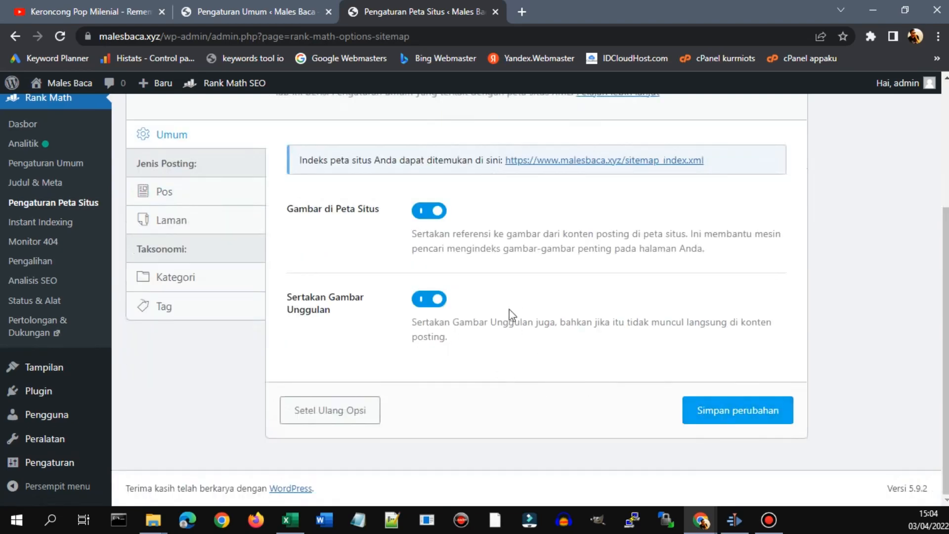
left_click(736, 415)
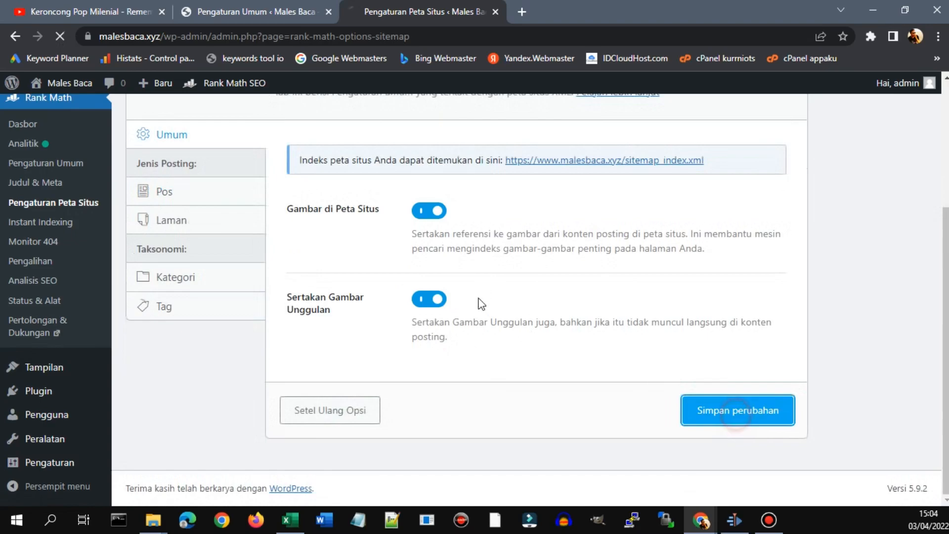
Step: Check the sitemap inclusion option for Pos, Laman, Kategori and Tag, and save the sitemap settings
scroll(248, 351, "down", 3)
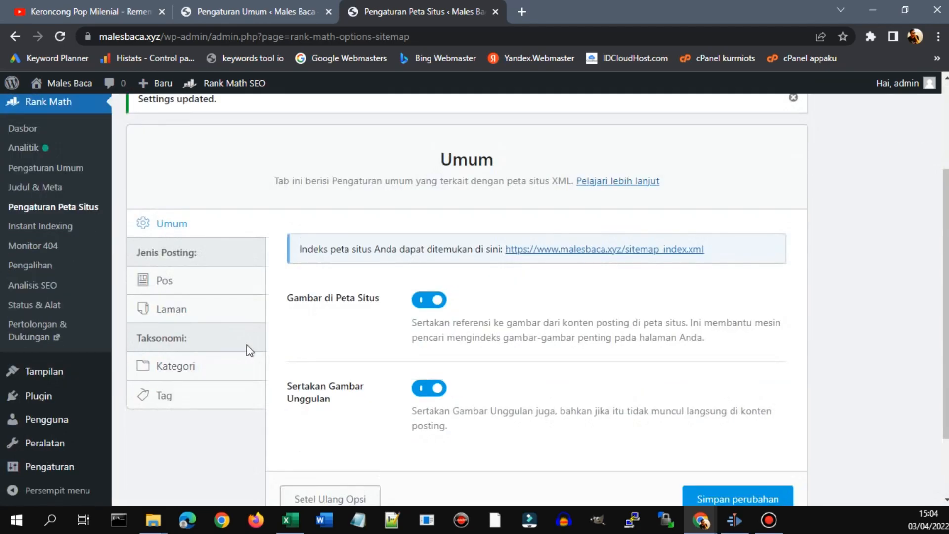
left_click(209, 283)
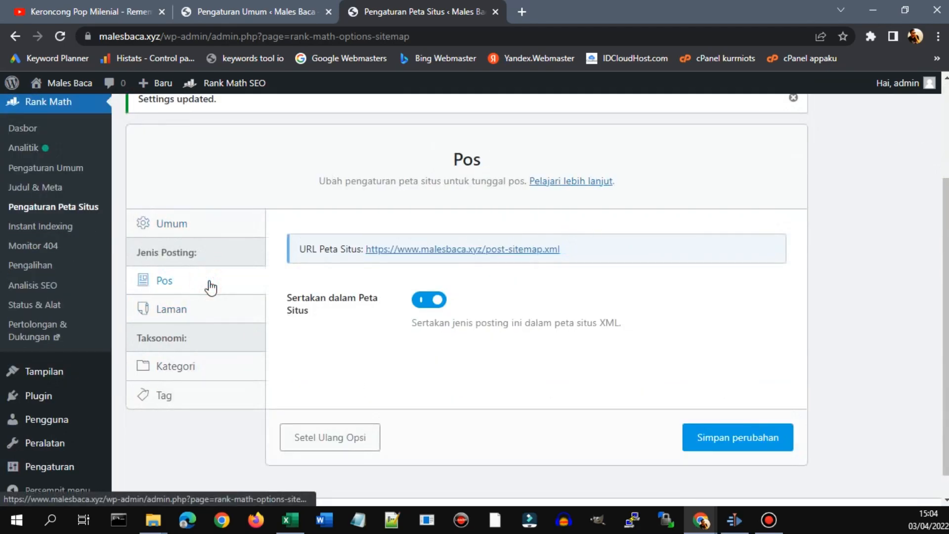
left_click(218, 313)
left_click(214, 368)
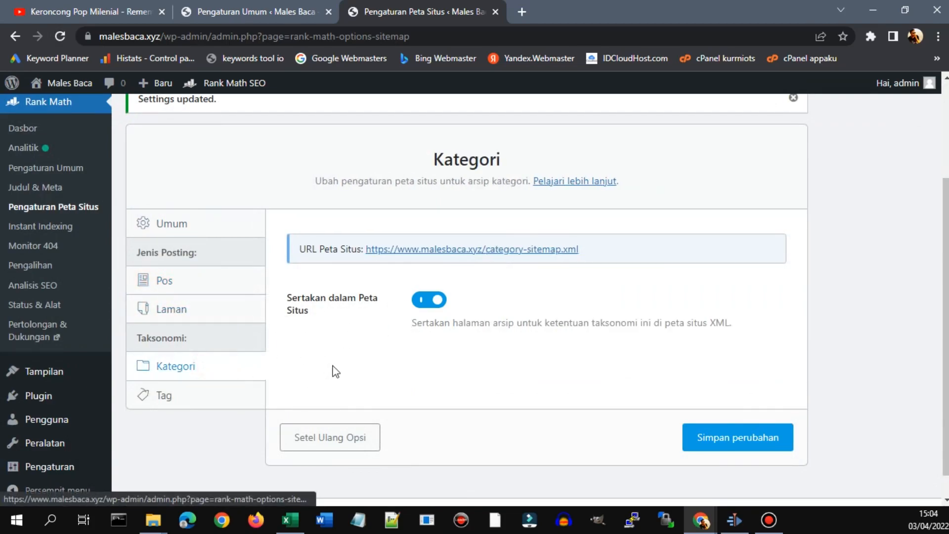
left_click(200, 392)
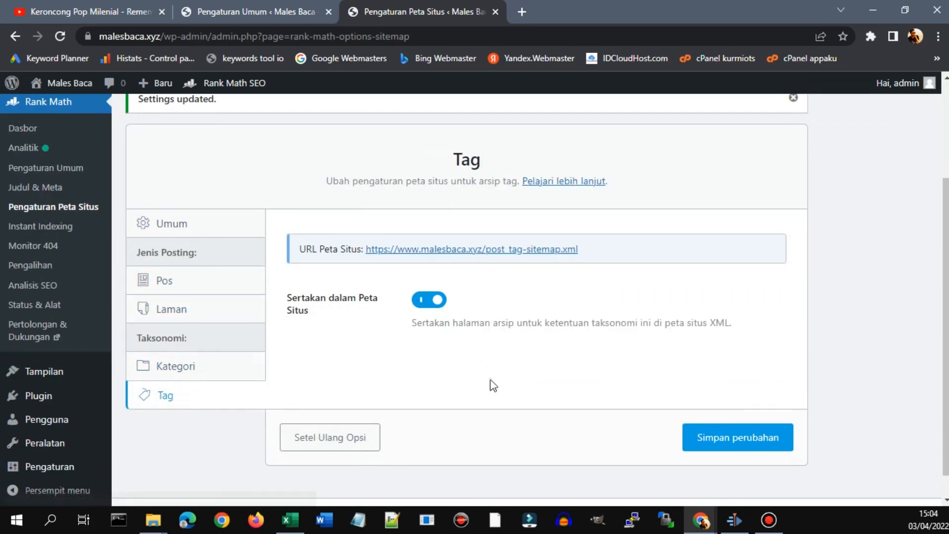
scroll(487, 383, "down", 1)
left_click(736, 415)
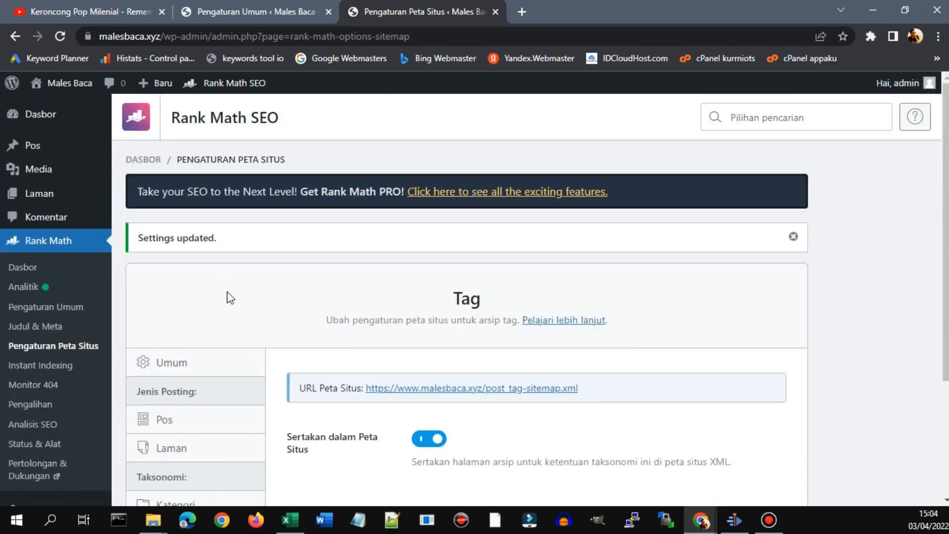
Step: Return to Judul & Meta and recheck the Pos title, description, schema type and article type
left_click(54, 327)
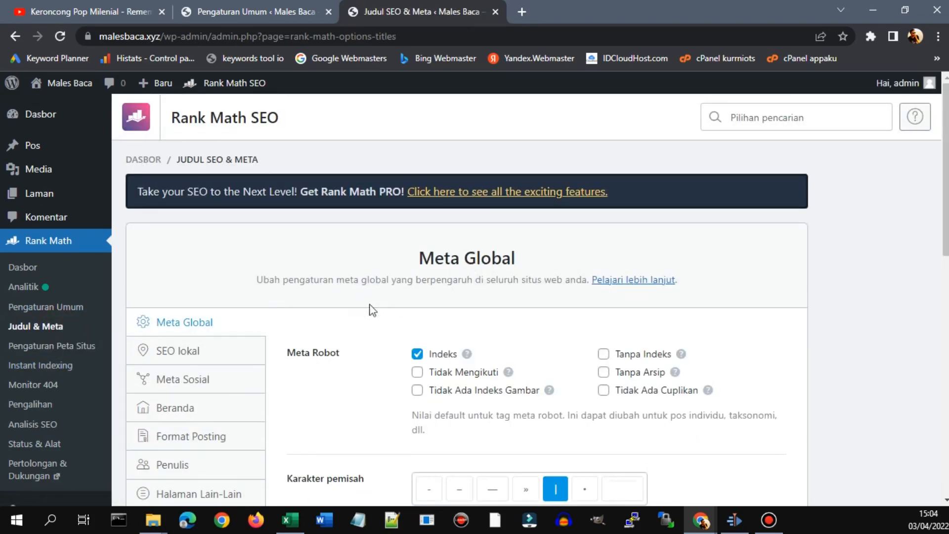
scroll(404, 296, "down", 5)
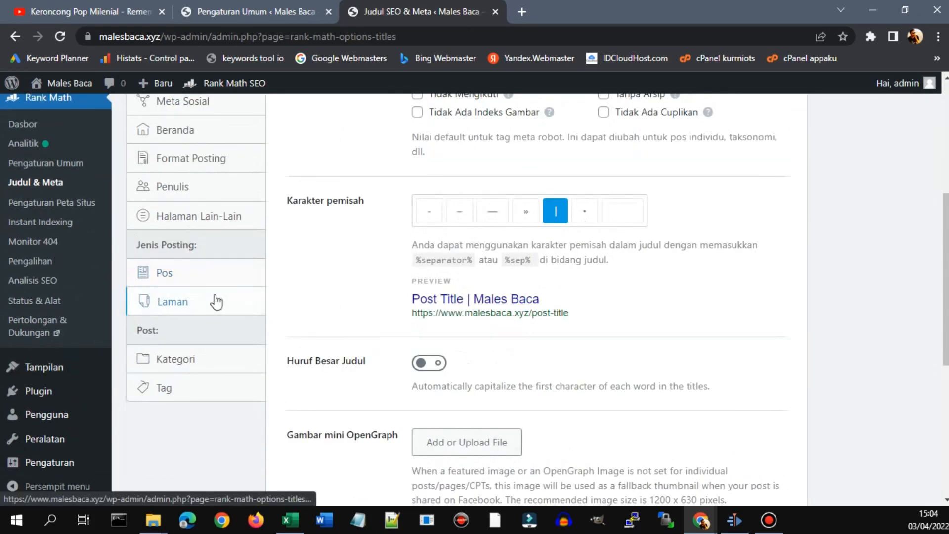
left_click(225, 276)
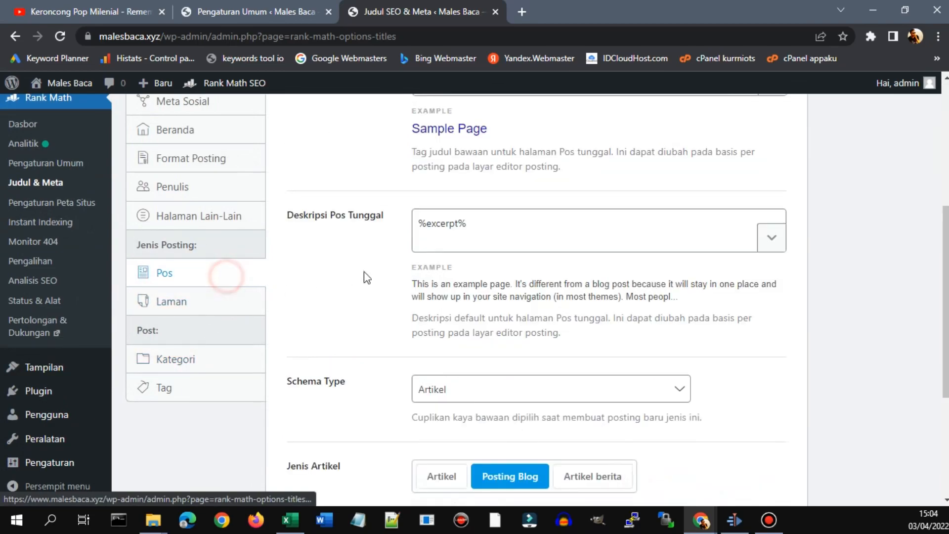
scroll(459, 279, "down", 3)
scroll(464, 303, "up", 7)
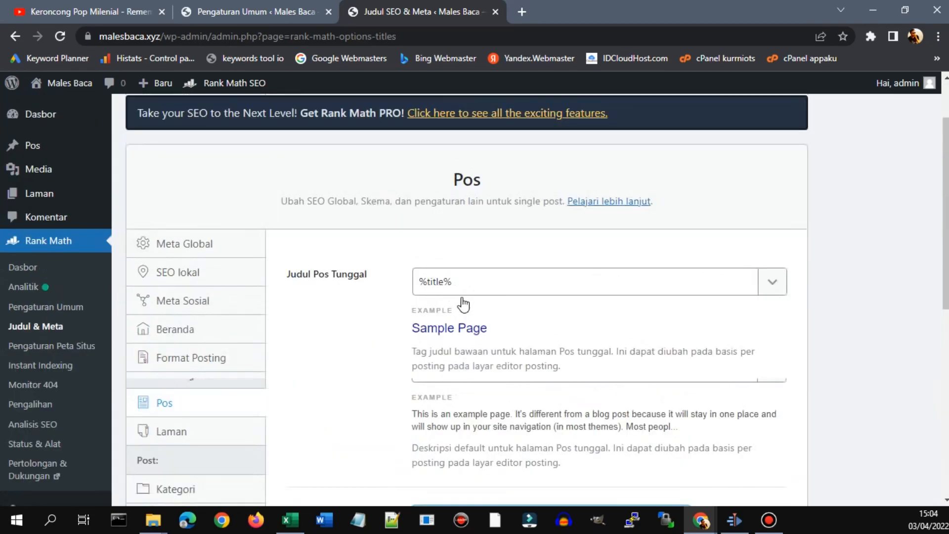
scroll(463, 303, "down", 5)
scroll(464, 303, "down", 2)
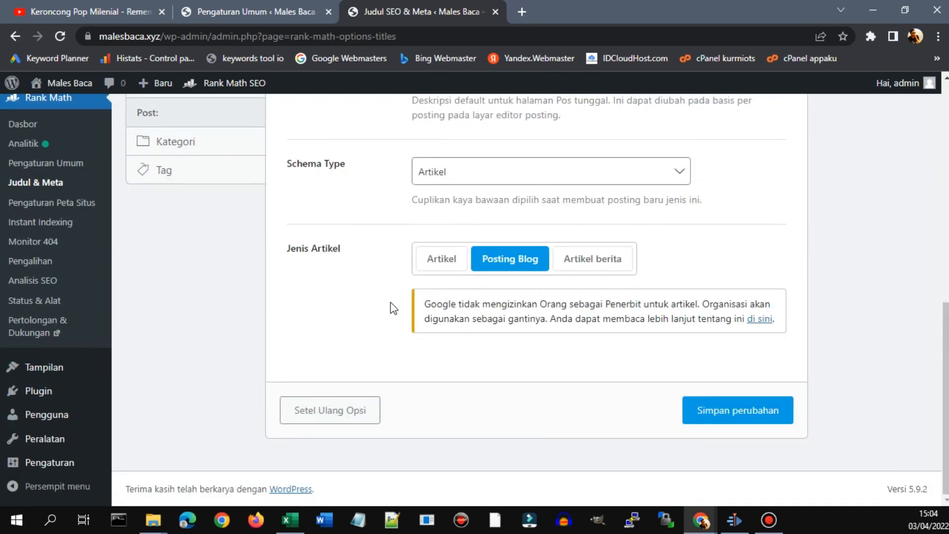
scroll(373, 359, "up", 4)
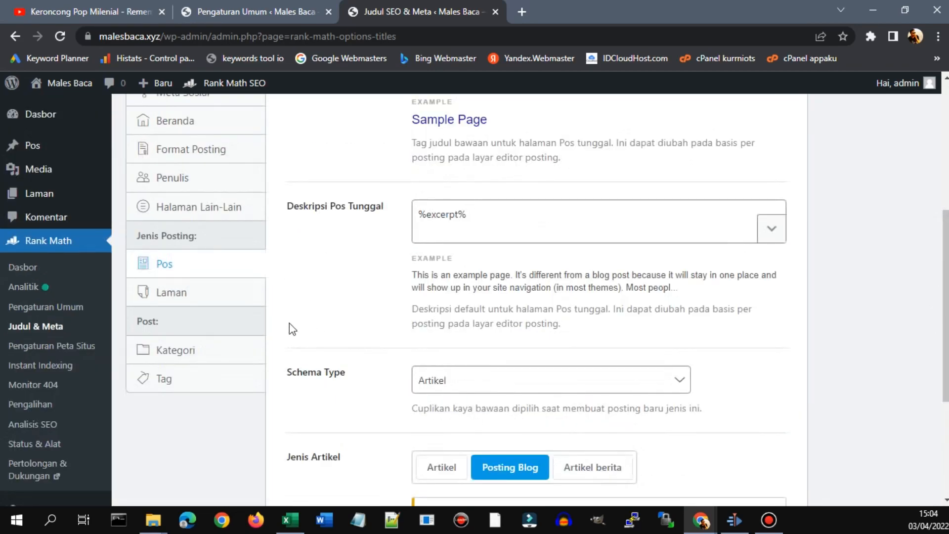
Step: Recheck the Laman title, description and schema settings and the Kategori archive title and description templates
left_click(214, 299)
scroll(368, 300, "up", 3)
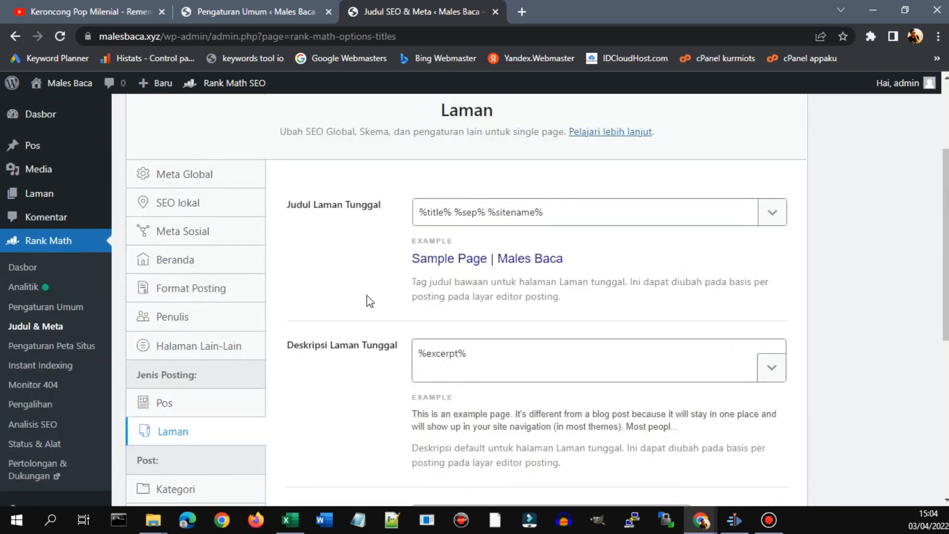
scroll(370, 301, "down", 5)
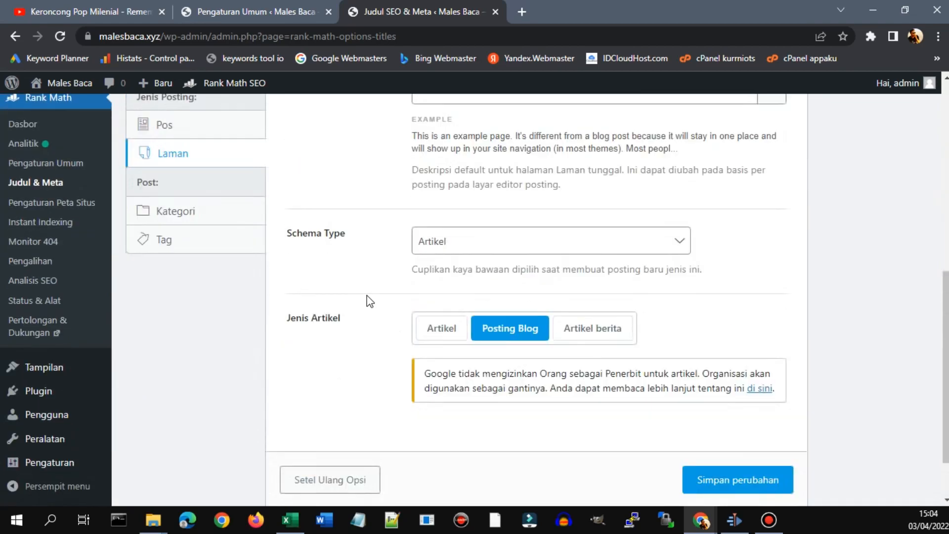
left_click(217, 214)
scroll(317, 257, "up", 4)
scroll(384, 268, "down", 3)
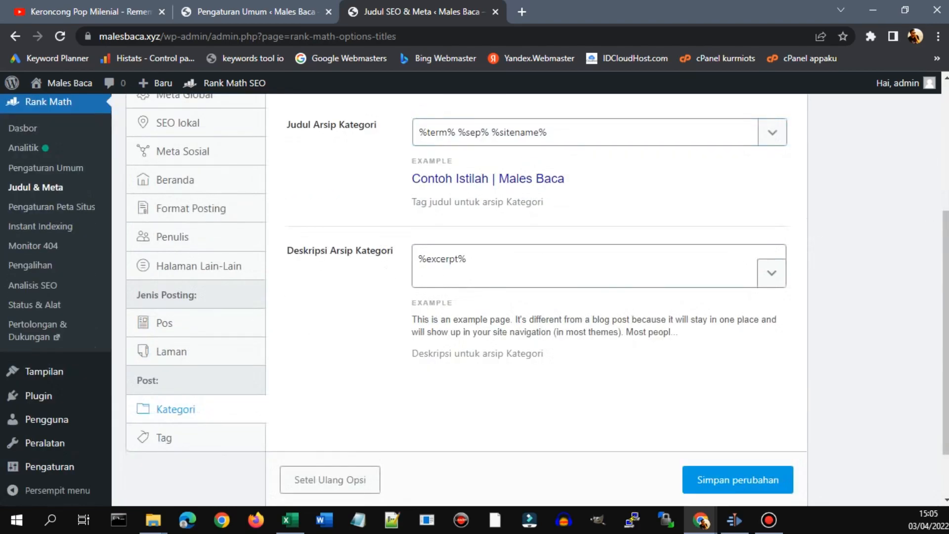
Step: Switch Rank Math to Mode Tingkat Lanjut on the Status & Alat page
scroll(533, 297, "up", 3)
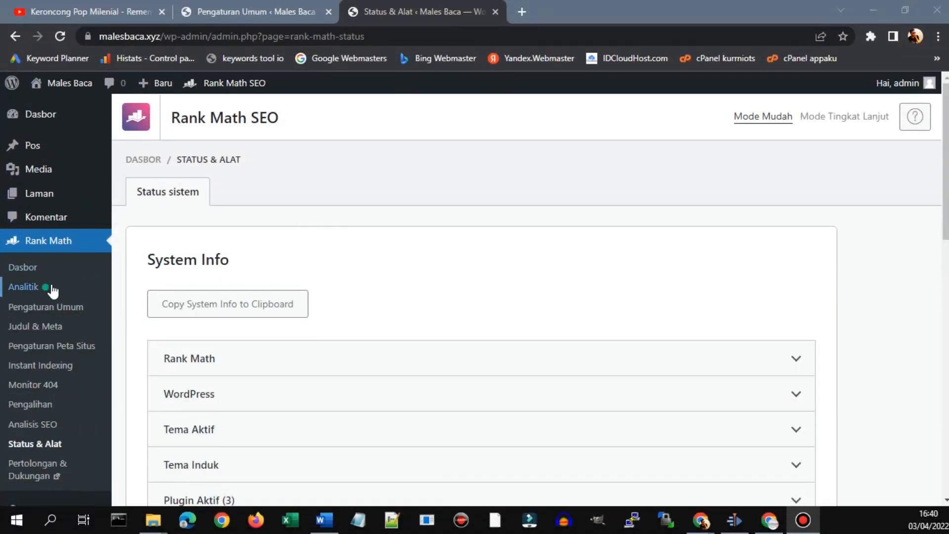
scroll(72, 327, "down", 3)
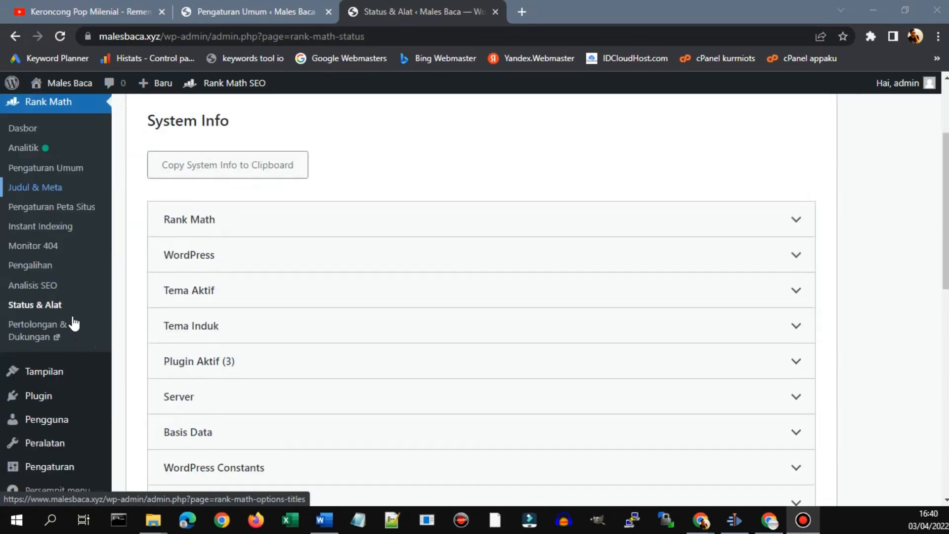
scroll(74, 321, "up", 1)
scroll(830, 258, "up", 1)
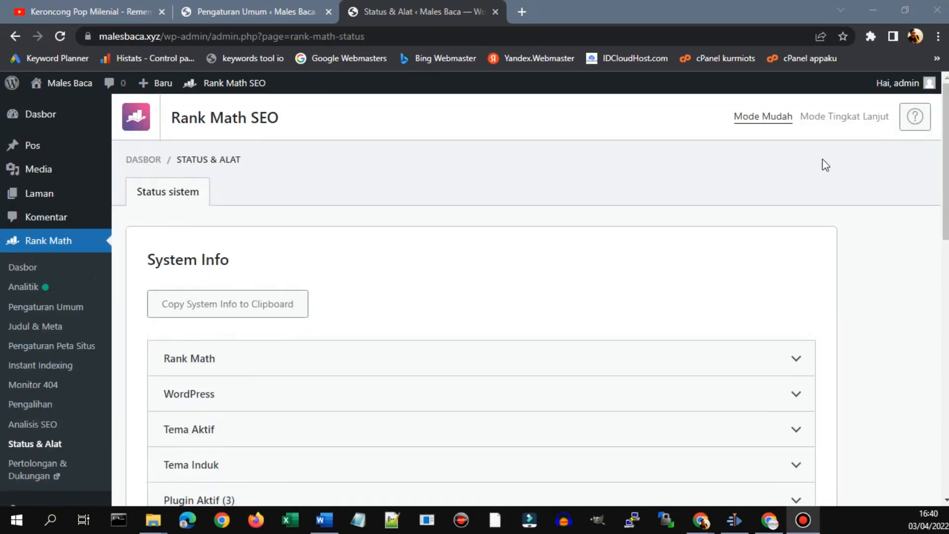
left_click(746, 120)
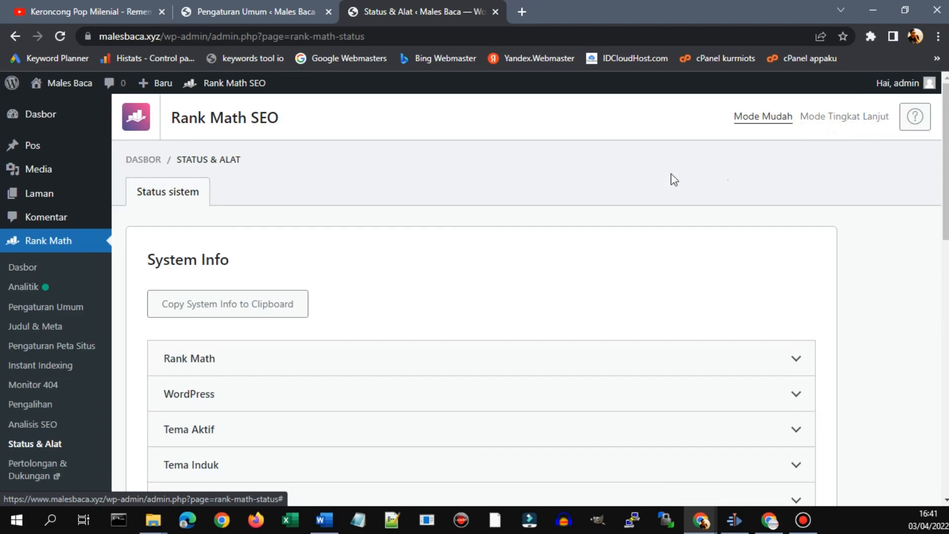
left_click(865, 116)
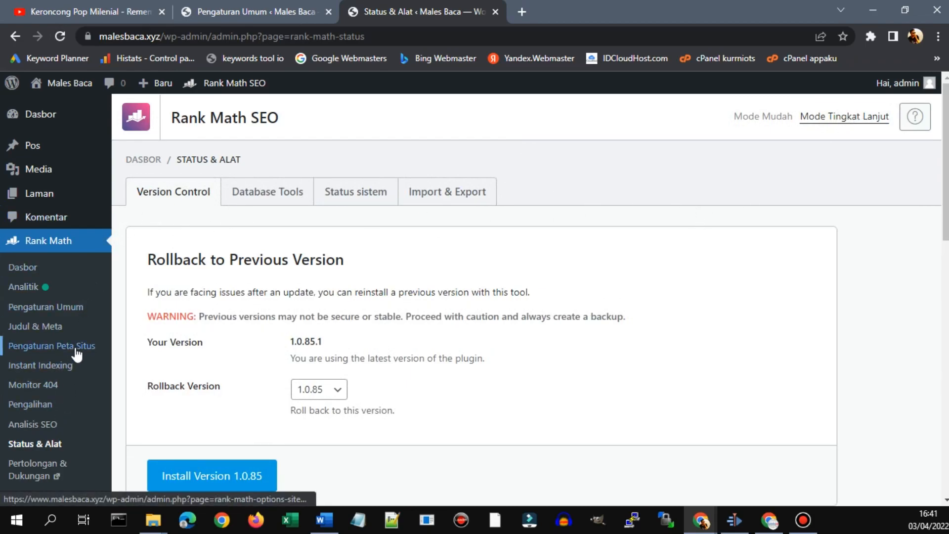
Step: Open Judul & Meta and examine the advanced options for Meta Global and the Tag archive
left_click(56, 327)
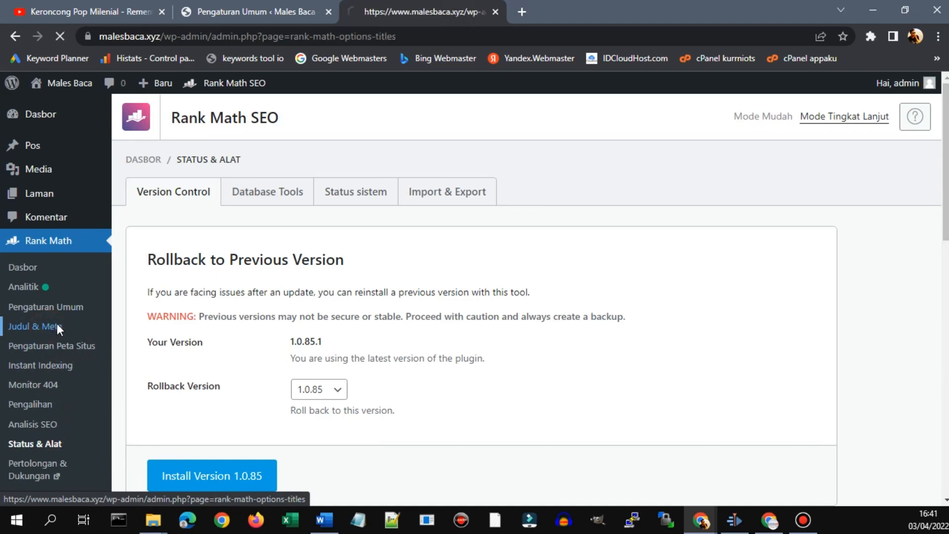
scroll(380, 321, "down", 3)
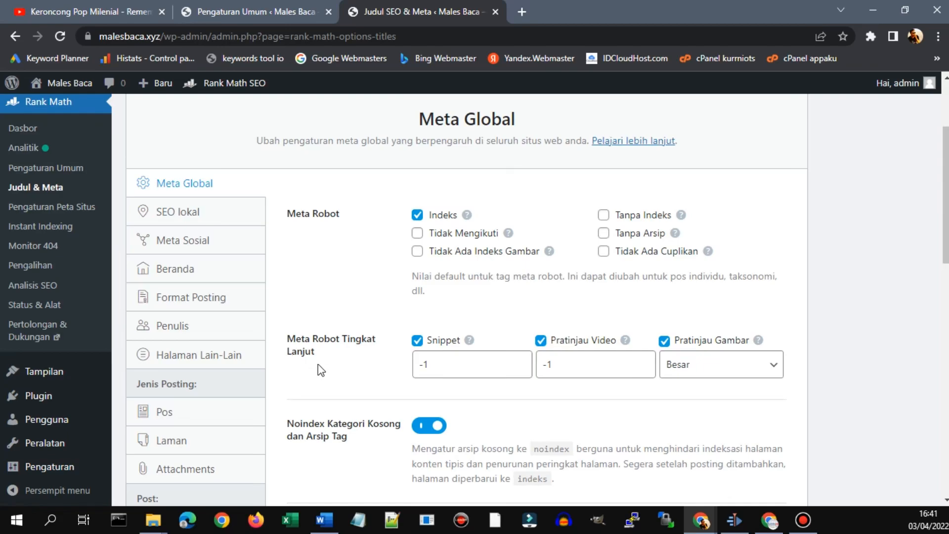
scroll(201, 371, "down", 1)
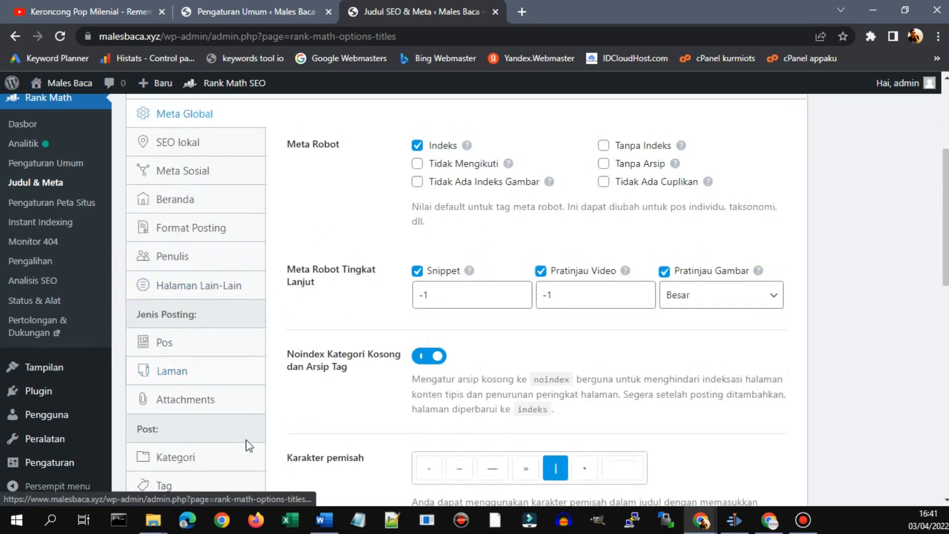
scroll(271, 398, "down", 3)
left_click(203, 285)
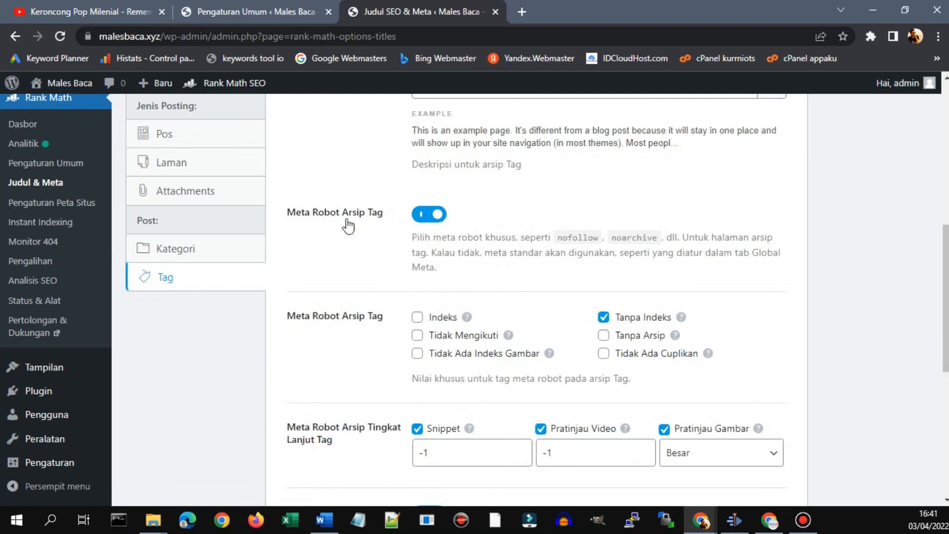
Step: Turn Meta Robot Arsip Tag off and on again, and switch its robots value to Indeks and back to Tanpa Indeks
scroll(390, 307, "up", 3)
left_click(432, 353)
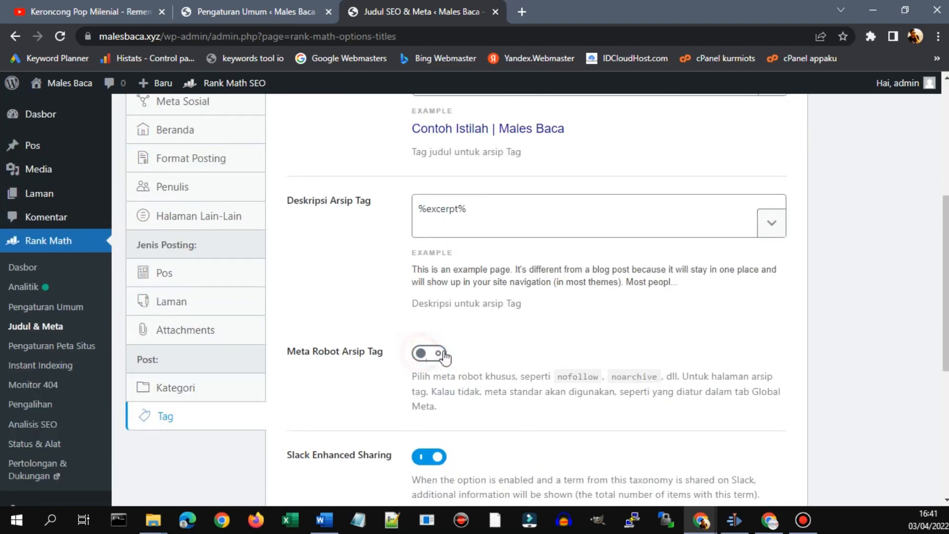
left_click(439, 354)
scroll(474, 345, "down", 3)
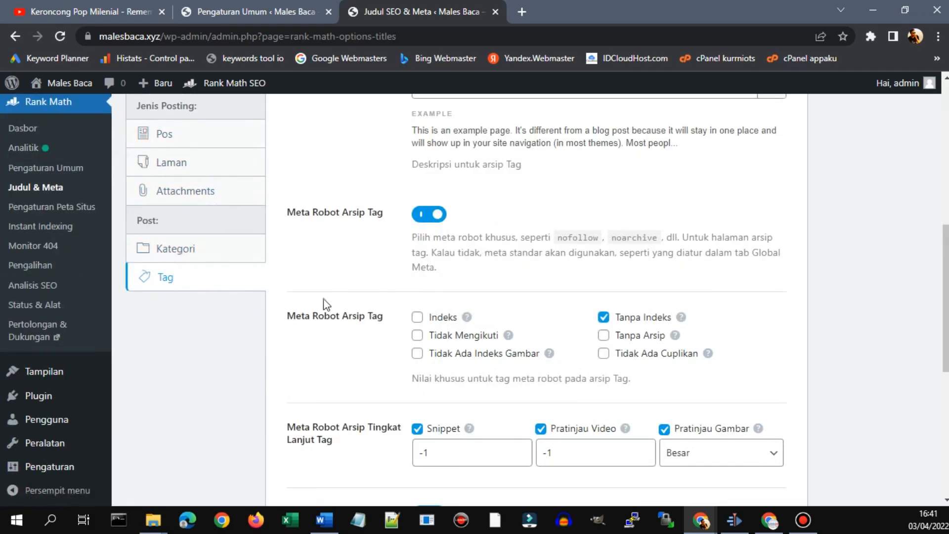
scroll(423, 301, "up", 2)
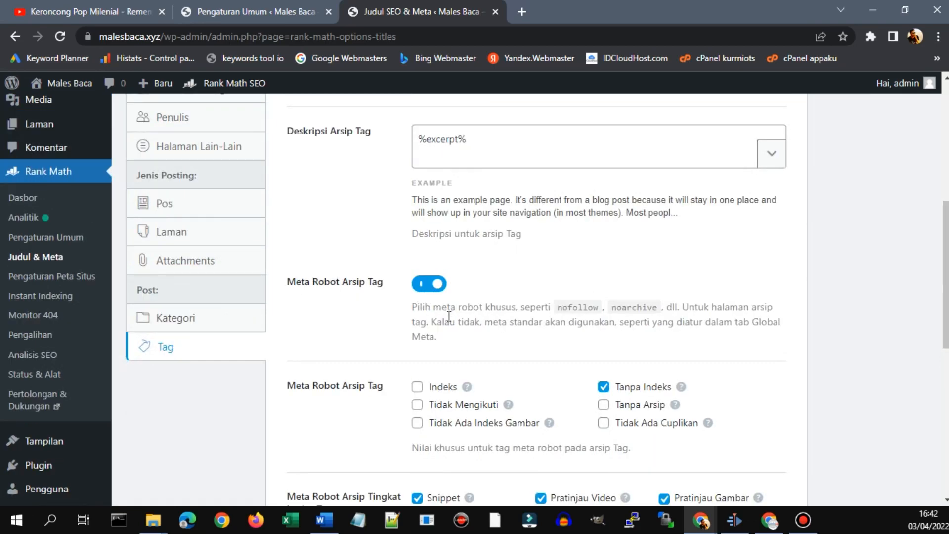
left_click(417, 387)
left_click(603, 387)
Step: Open the Kategori settings and switch the archive's robots meta to Tanpa Indeks and back to Indeks
left_click(199, 318)
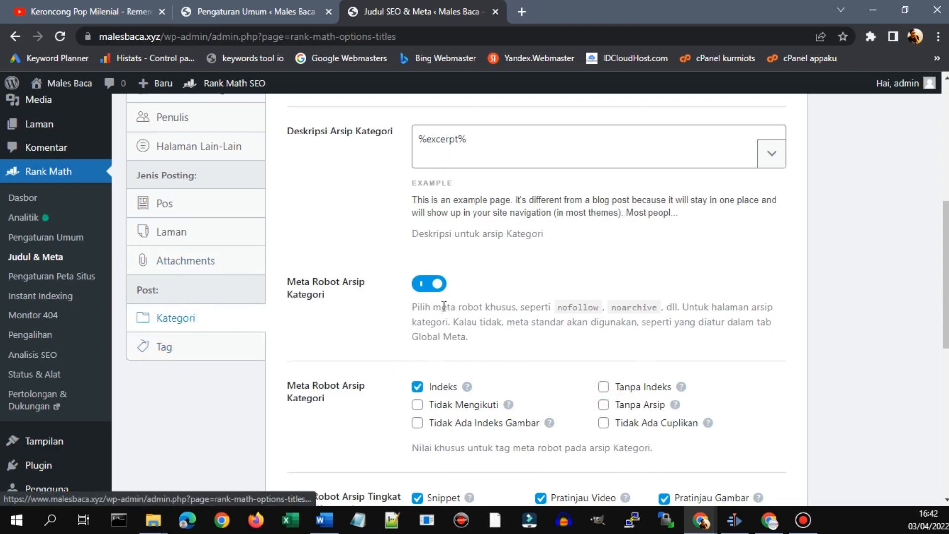
left_click(604, 387)
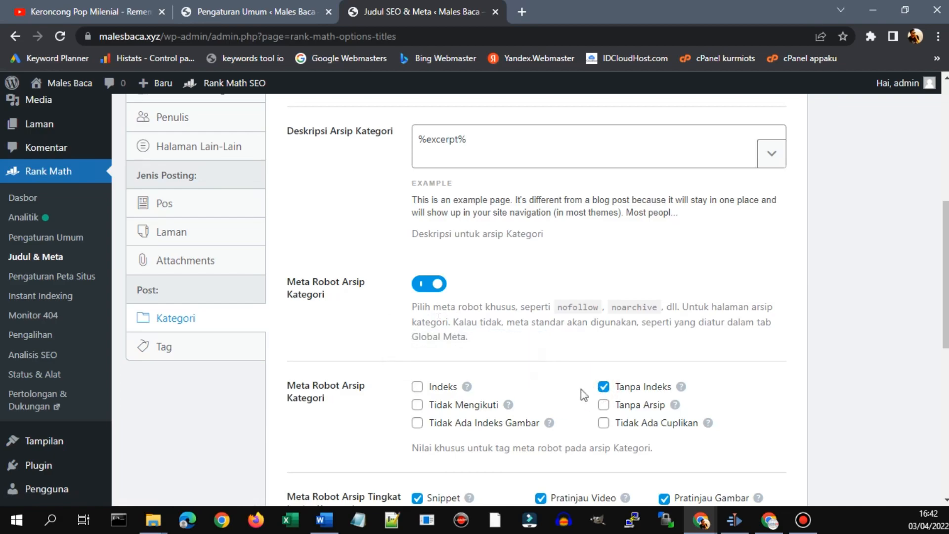
left_click(418, 388)
scroll(499, 340, "down", 1)
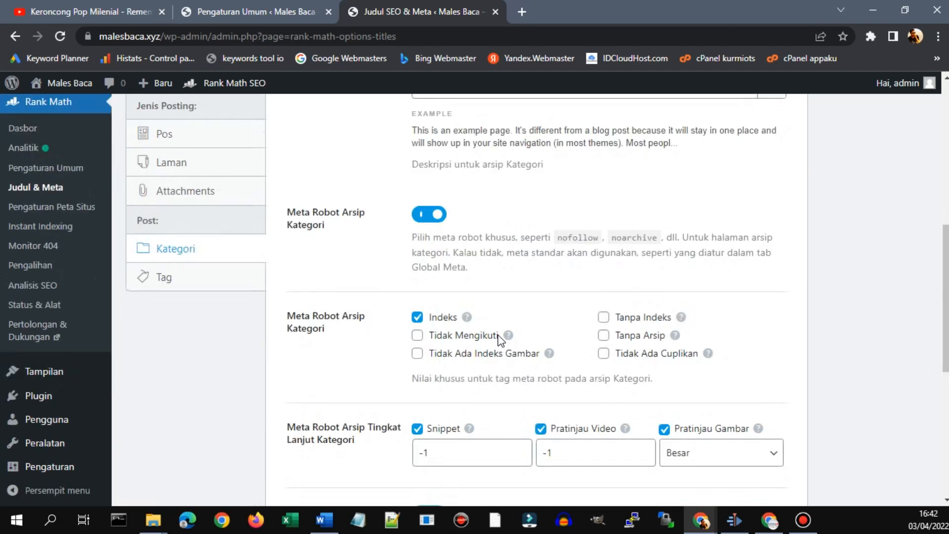
Step: Review the Kategori archive's title and description templates, advanced robots meta, Slack sharing and SEO control options
scroll(499, 340, "down", 4)
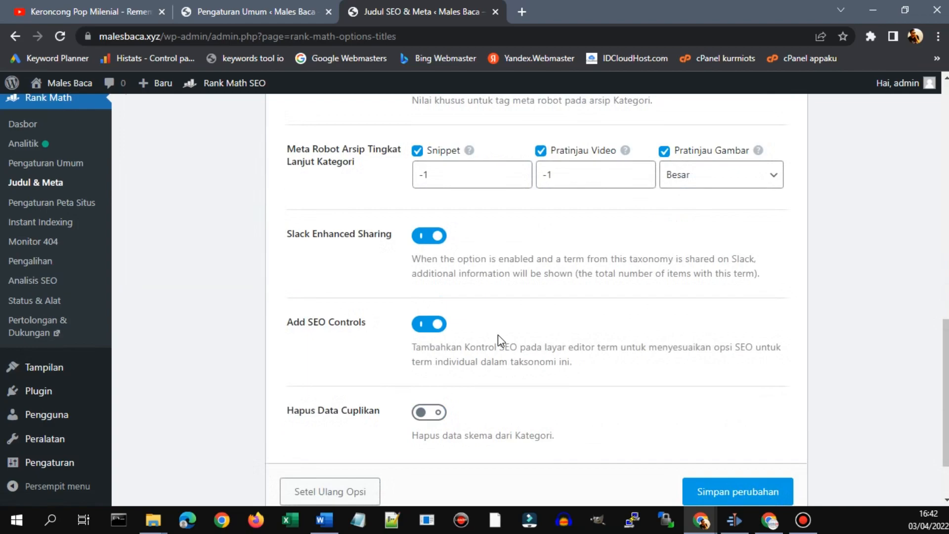
scroll(499, 340, "up", 4)
scroll(498, 336, "up", 1)
scroll(498, 336, "up", 2)
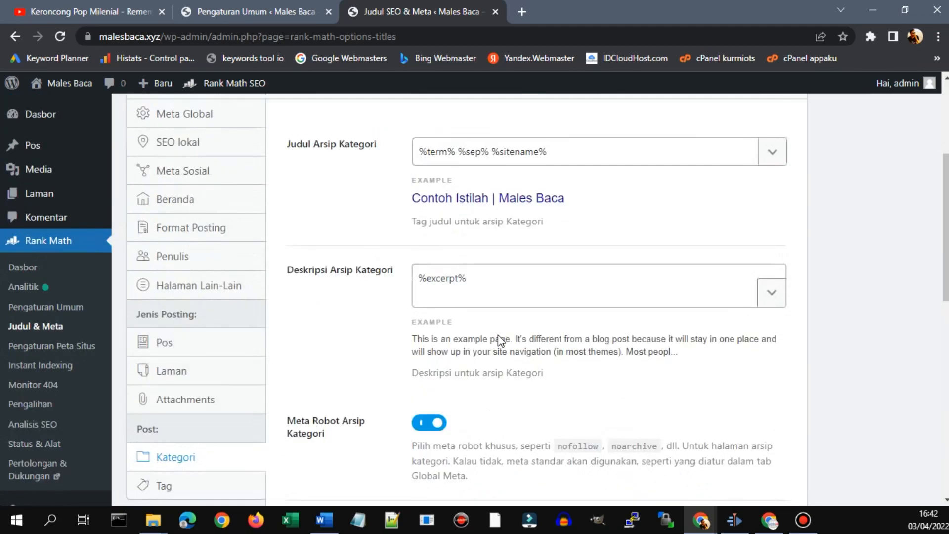
scroll(499, 335, "up", 3)
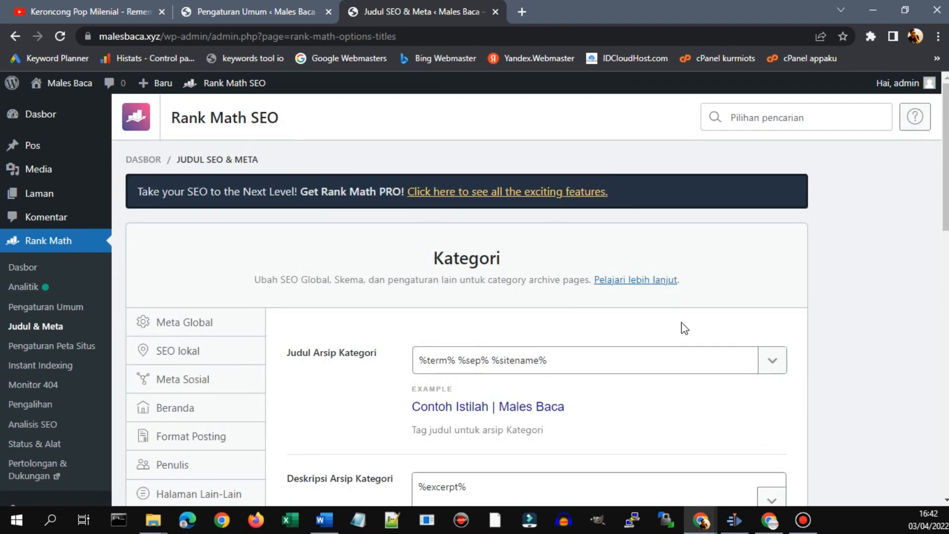
scroll(358, 325, "down", 1)
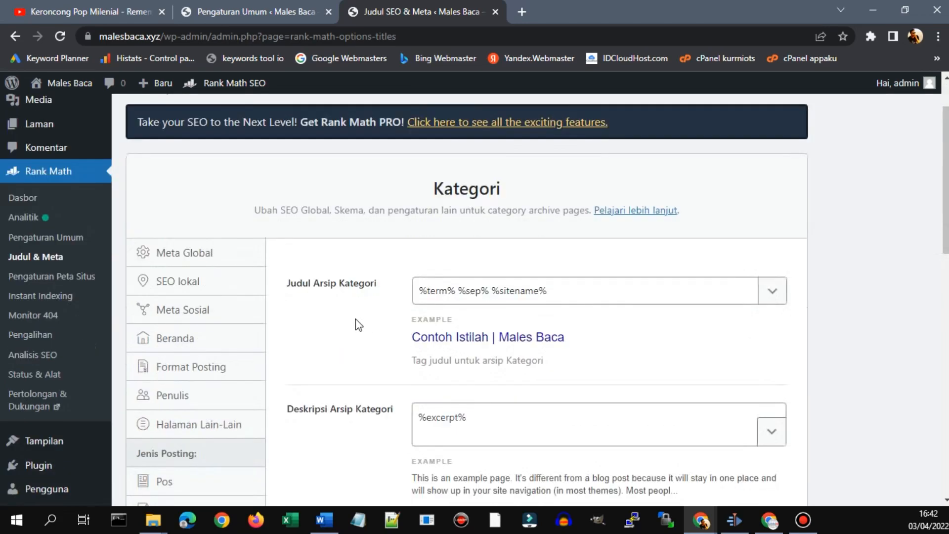
left_click(454, 299)
scroll(454, 298, "down", 1)
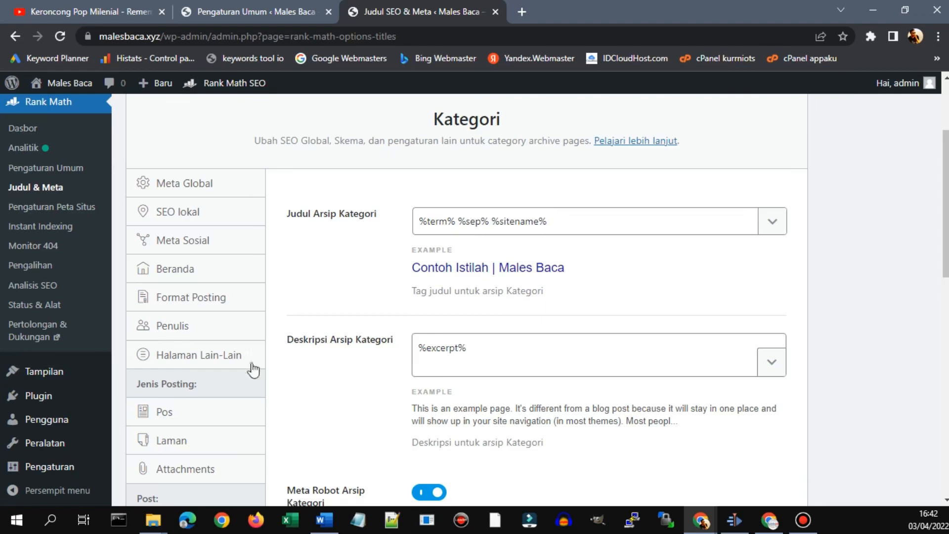
scroll(217, 274, "up", 3)
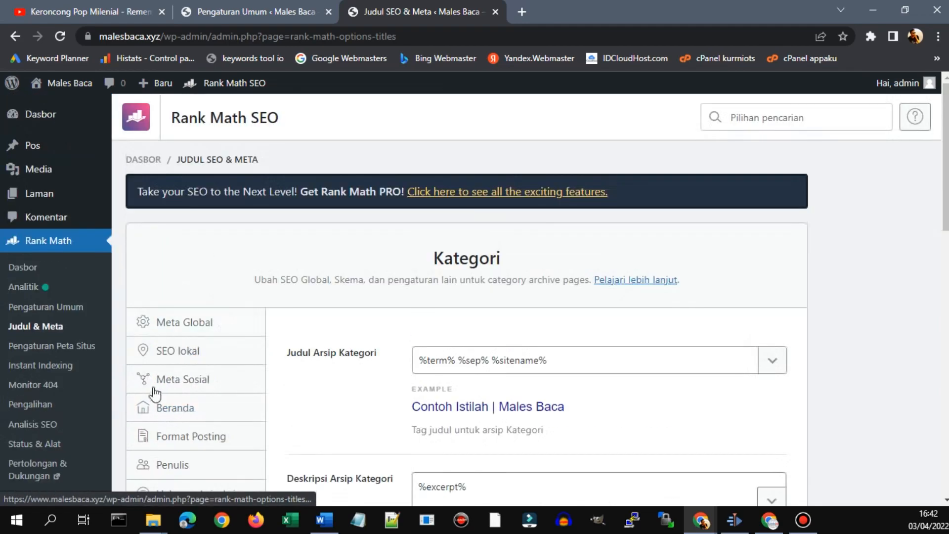
Step: Open Pengaturan Umum, enable Hapus Basis Kategori under Tautan to examine its example URLs, and disable it again
left_click(74, 307)
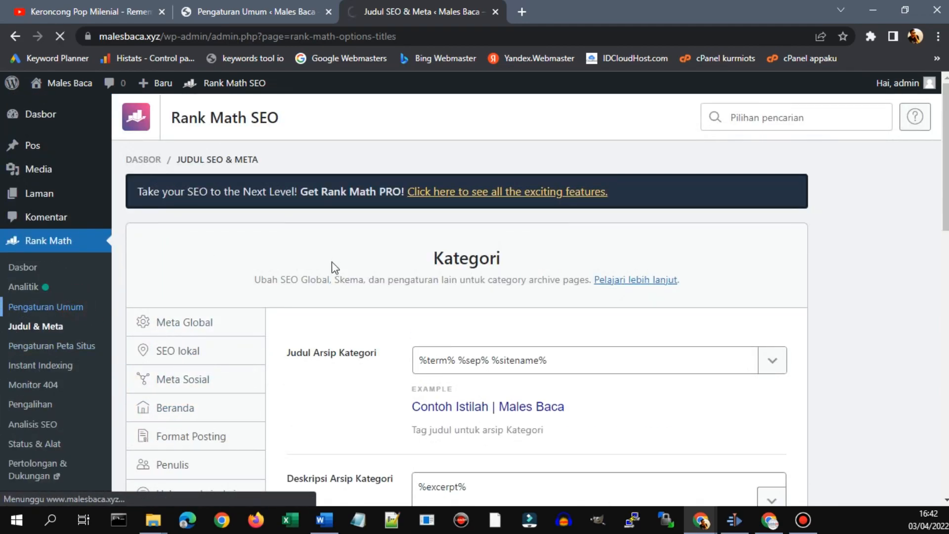
scroll(410, 287, "down", 1)
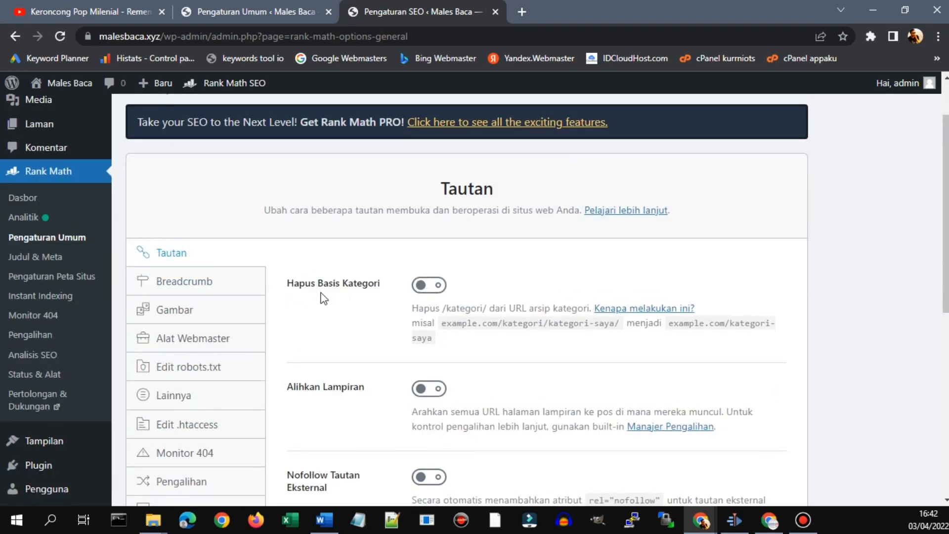
left_click(437, 285)
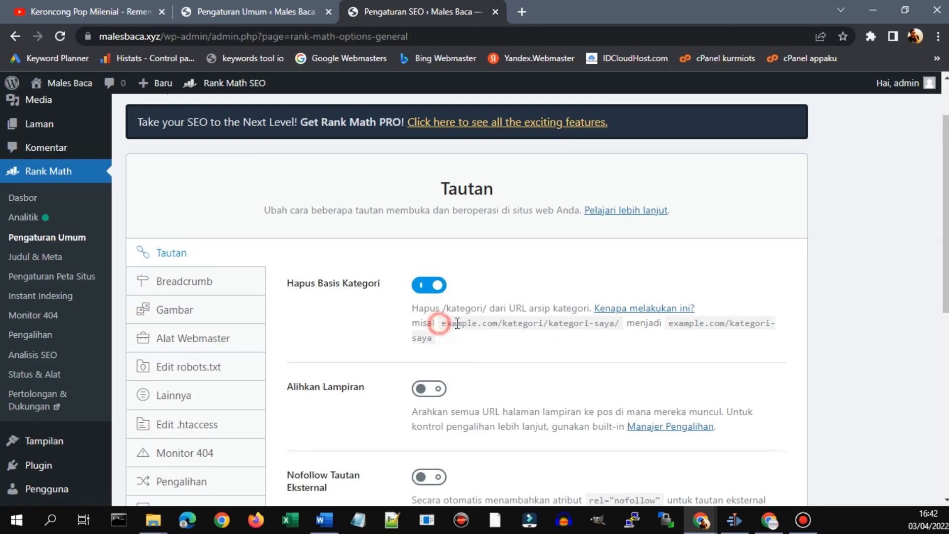
left_click_drag(435, 323, 496, 326)
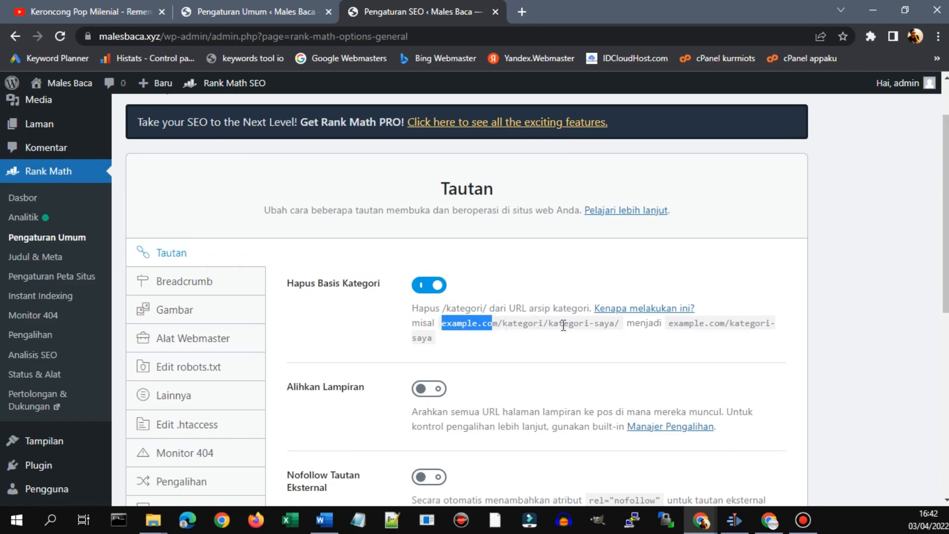
left_click_drag(497, 324, 548, 324)
left_click(532, 343)
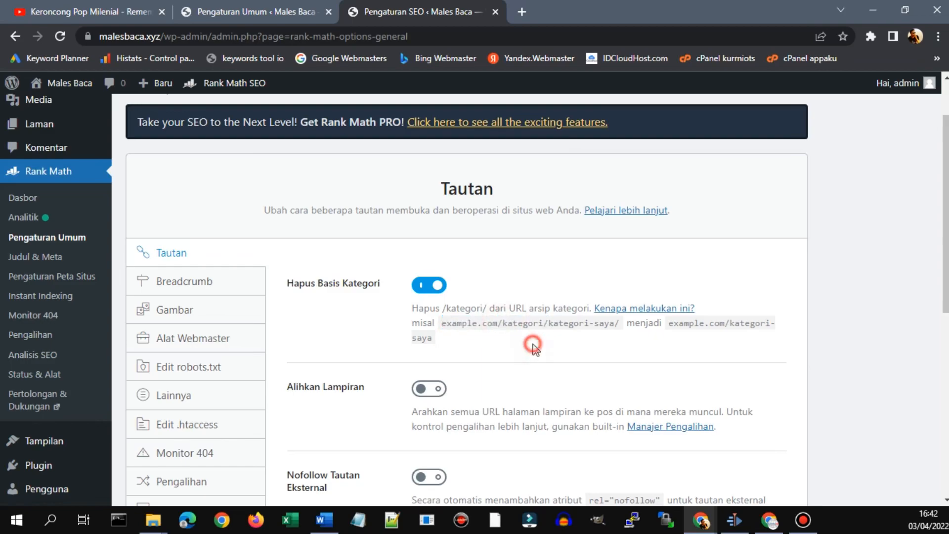
left_click(429, 291)
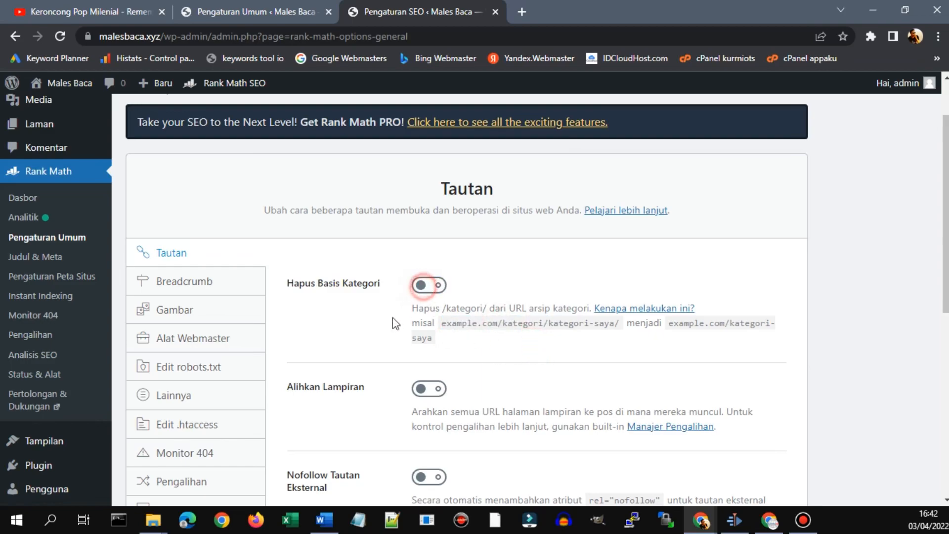
Step: Return to Status & Alat, switch to Mode Mudah and restore Mode Tingkat Lanjut
scroll(213, 336, "down", 8)
scroll(140, 345, "up", 4)
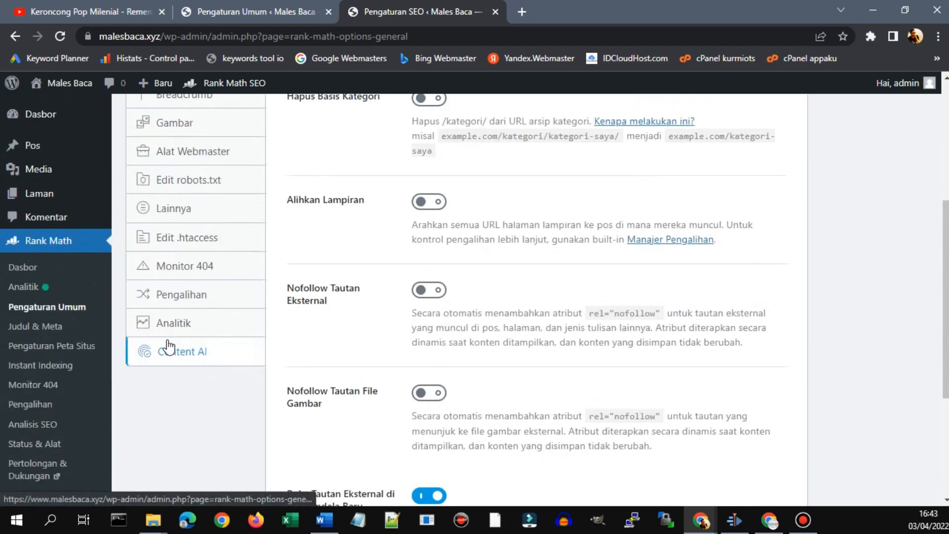
scroll(148, 346, "down", 1)
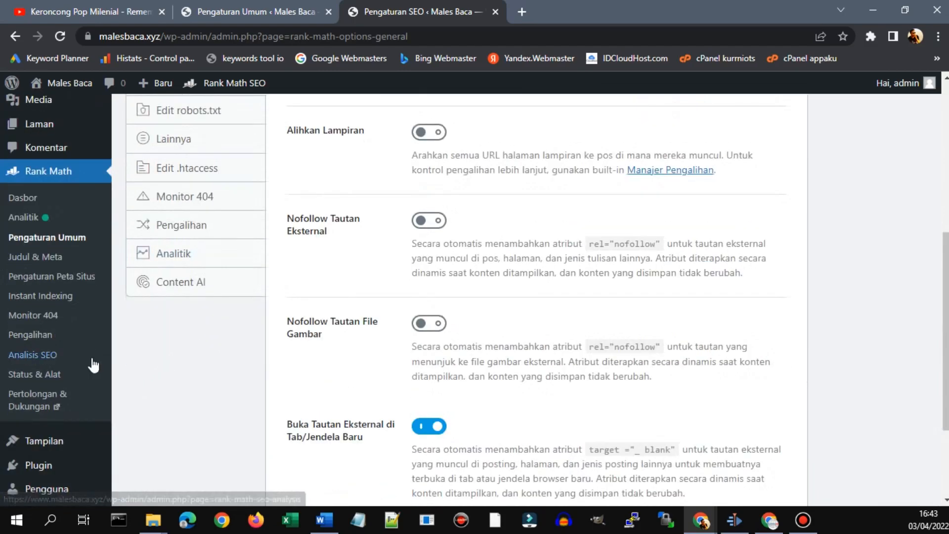
left_click(50, 375)
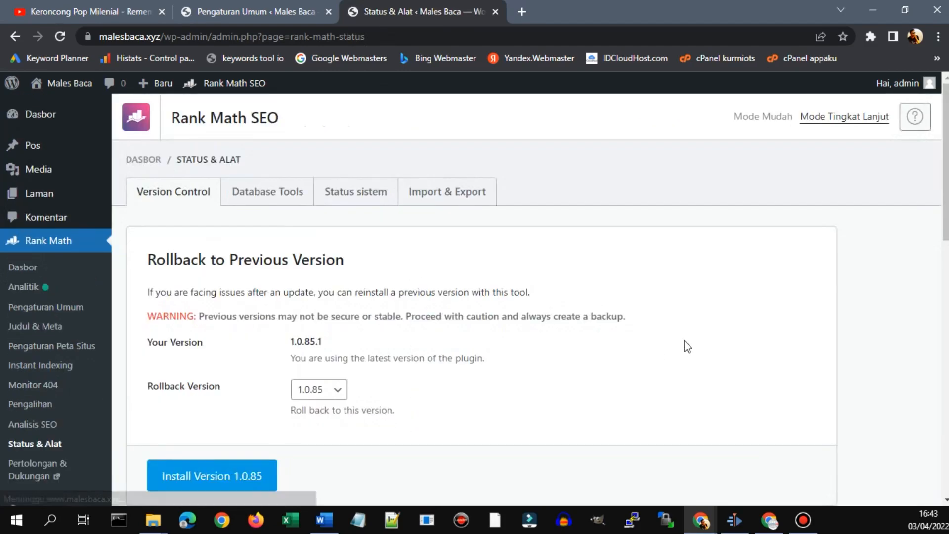
left_click(776, 117)
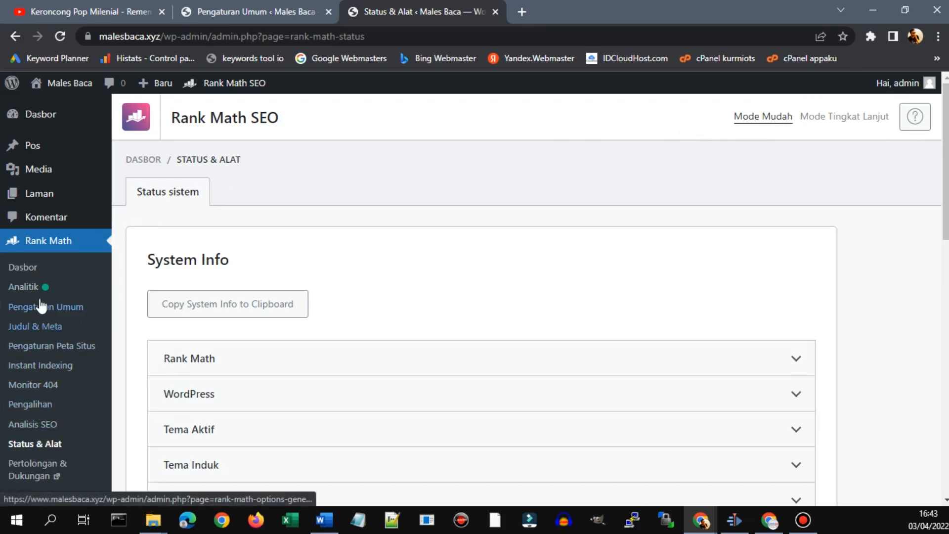
left_click(860, 124)
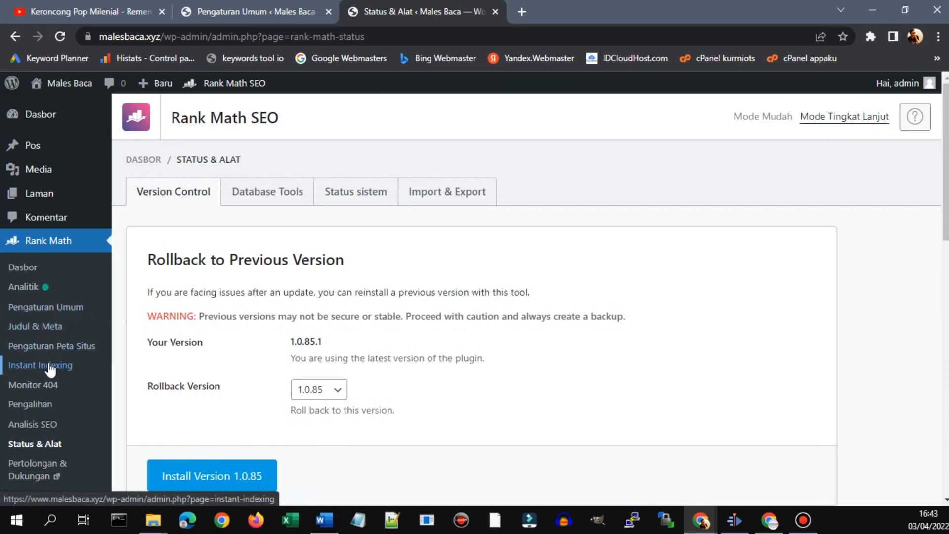
Step: View the general sitemap settings and the Instant Indexing console, and return to Judul & Meta
left_click(52, 346)
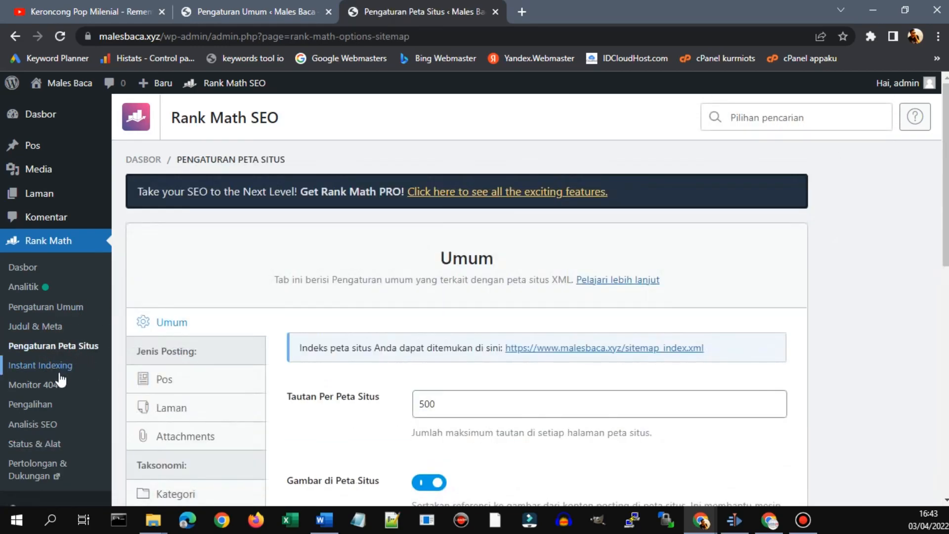
left_click(57, 367)
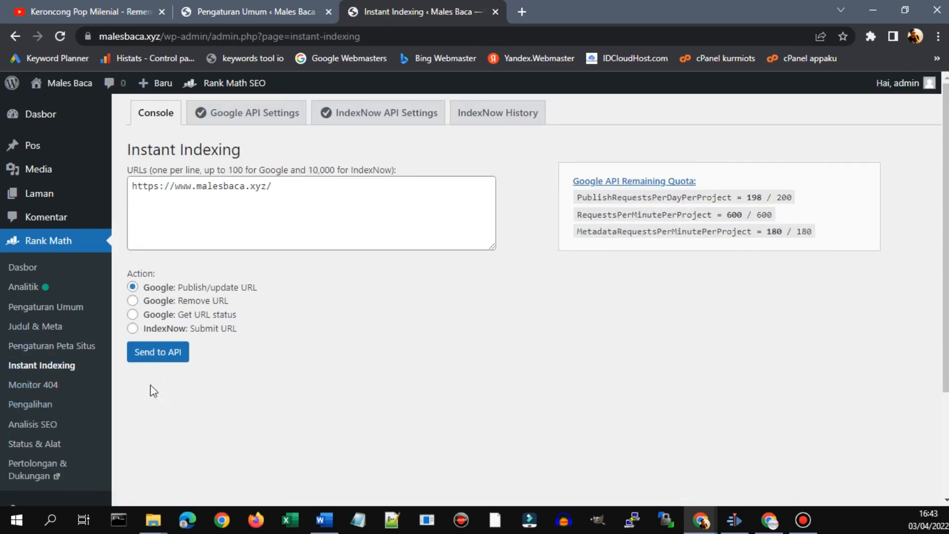
left_click(52, 327)
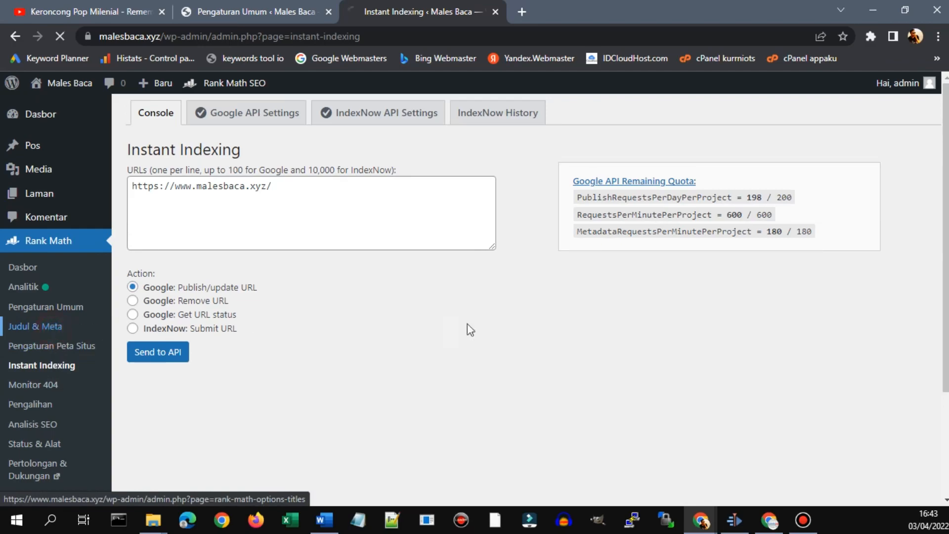
Step: Review the global robots meta, empty archive noindex and separator settings under Judul & Meta, and return to Status & Alat
scroll(388, 374, "down", 5)
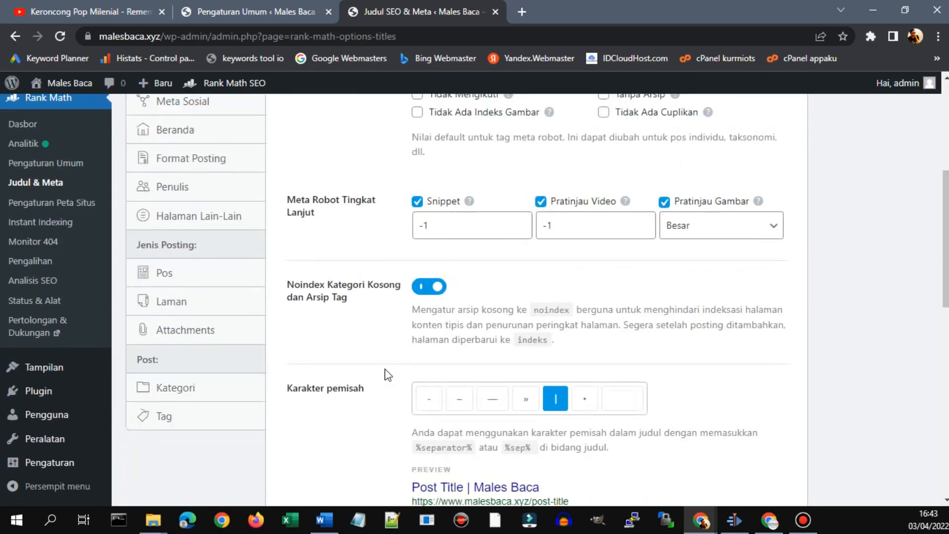
scroll(385, 381, "down", 4)
scroll(388, 386, "up", 3)
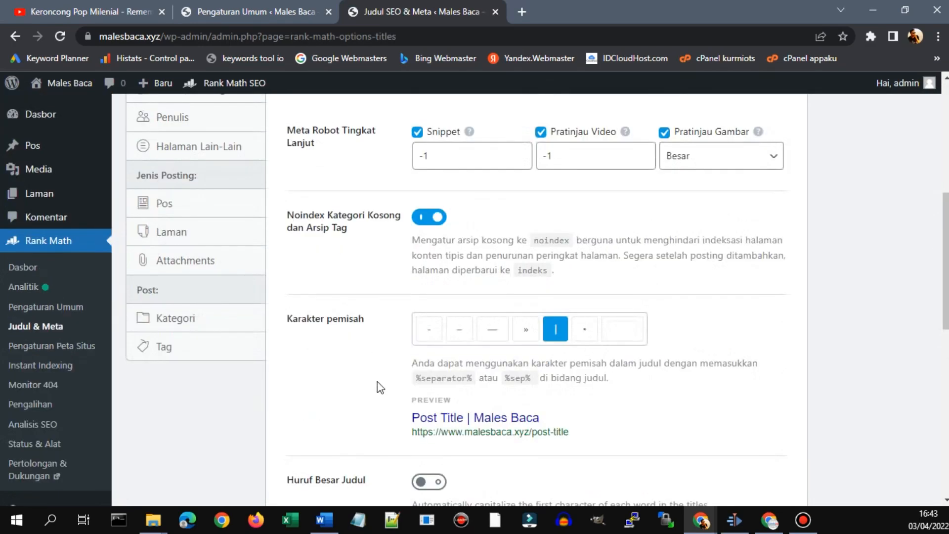
left_click(40, 445)
left_click(763, 114)
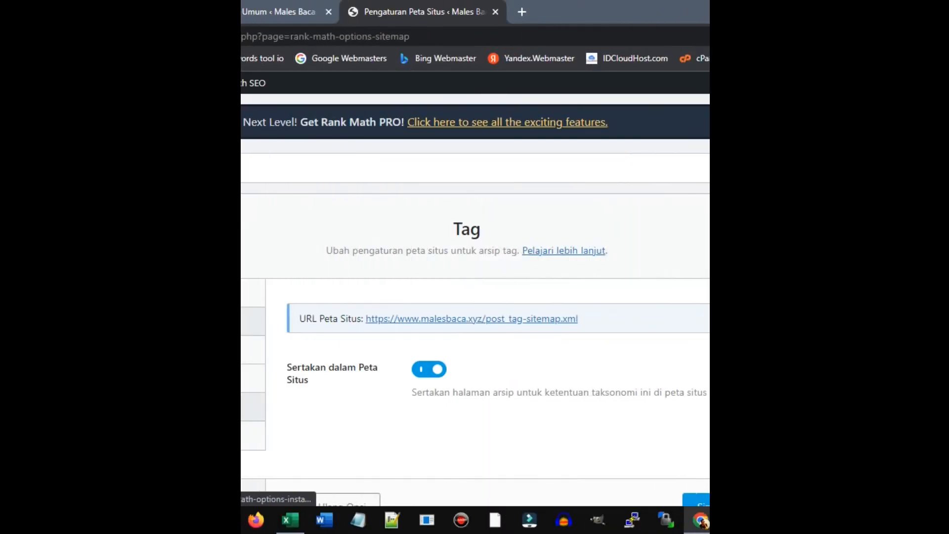
Step: Open the Pengaturan section of Instant Indexing and review its Auto-Submit Post Types and API Key options
scroll(303, 320, "down", 2)
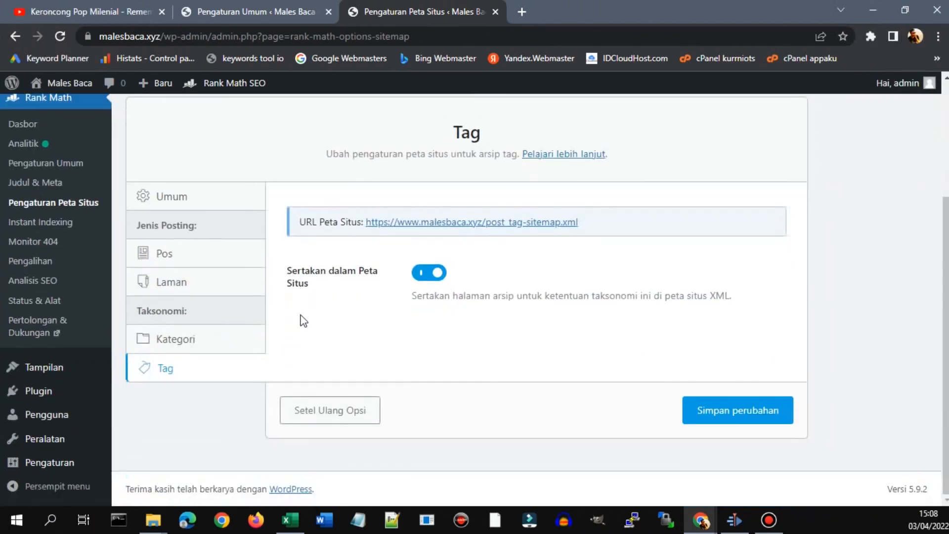
left_click(52, 224)
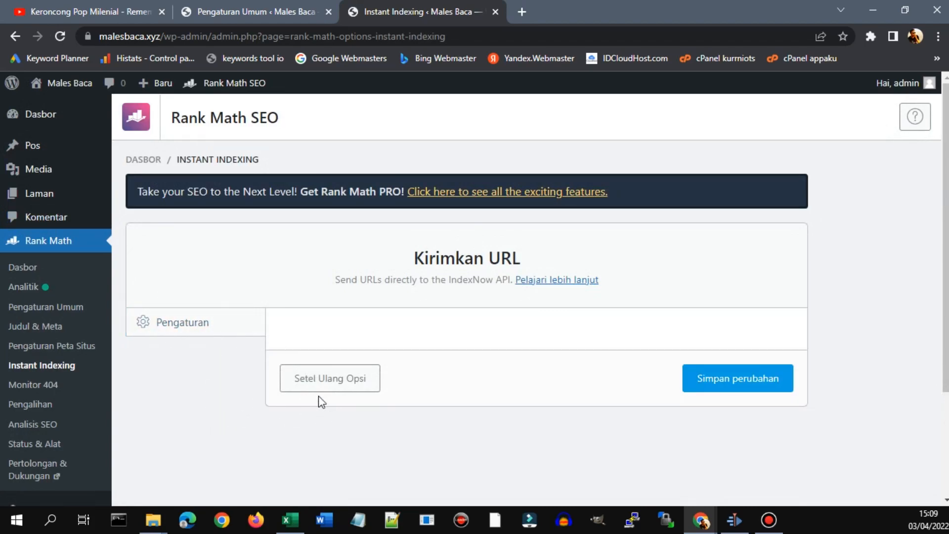
left_click(197, 329)
scroll(391, 356, "down", 3)
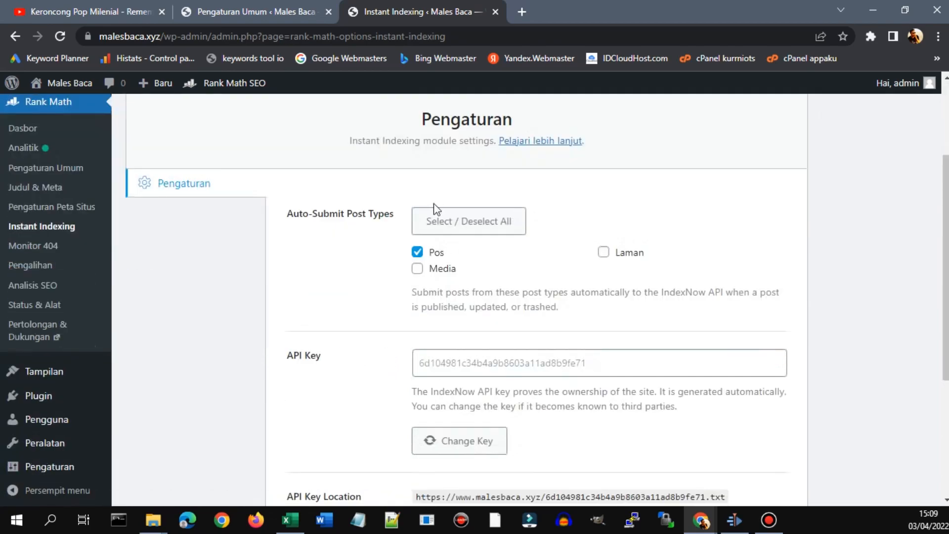
scroll(364, 291, "down", 2)
left_click(516, 290)
left_click(484, 299)
scroll(442, 301, "down", 3)
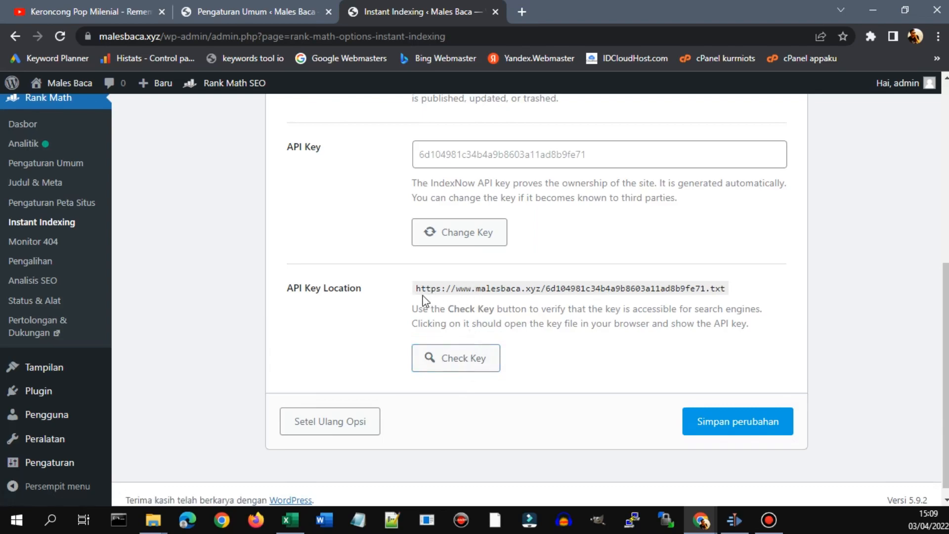
Step: Check that the IndexNow key file is accessible at its API Key Location and compare it with the API Key field
left_click_drag(418, 292, 661, 289)
left_click(650, 341)
left_click(453, 360)
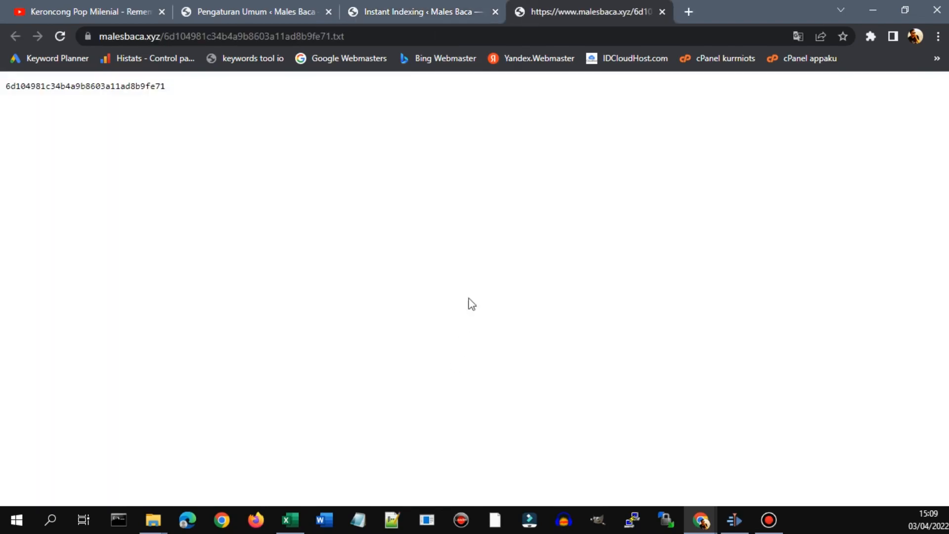
left_click_drag(192, 89, 8, 83)
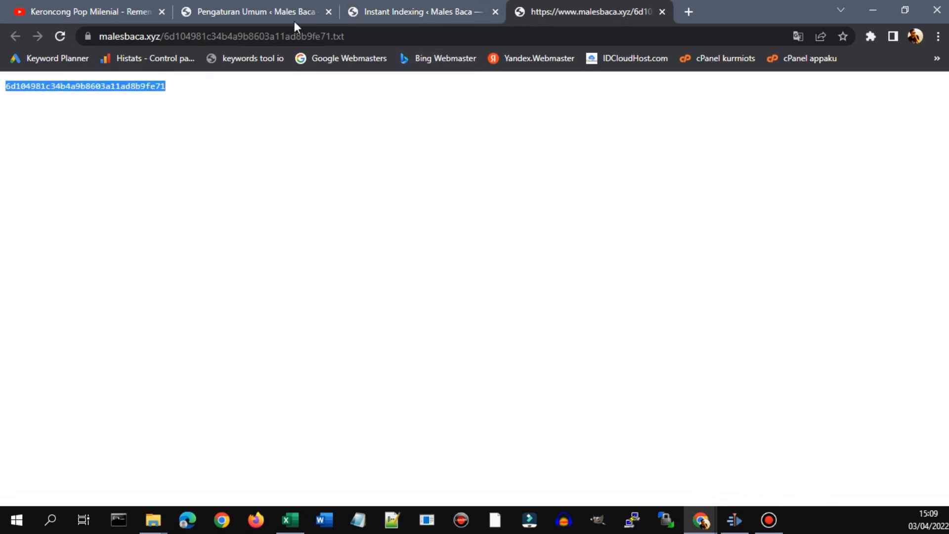
left_click(400, 7)
left_click(551, 159)
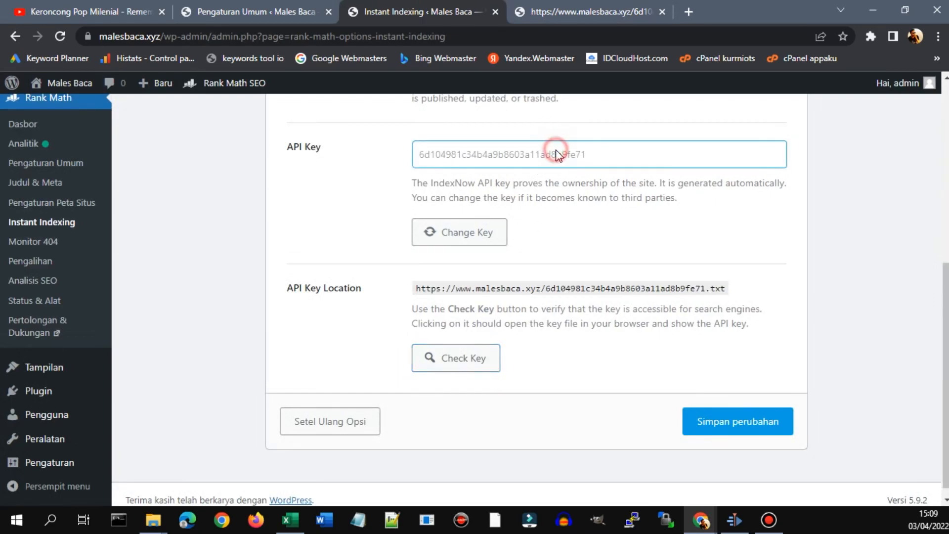
Step: Review the Instant Indexing options and save them with only Pos selected for auto-submission
scroll(532, 190, "up", 1)
left_click(538, 229)
scroll(604, 243, "up", 1)
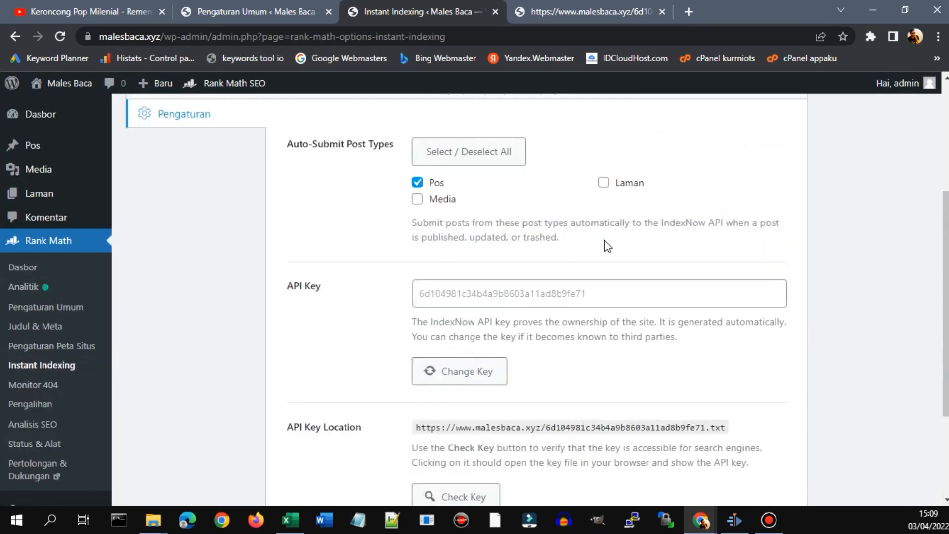
left_click(642, 294)
scroll(554, 267, "up", 1)
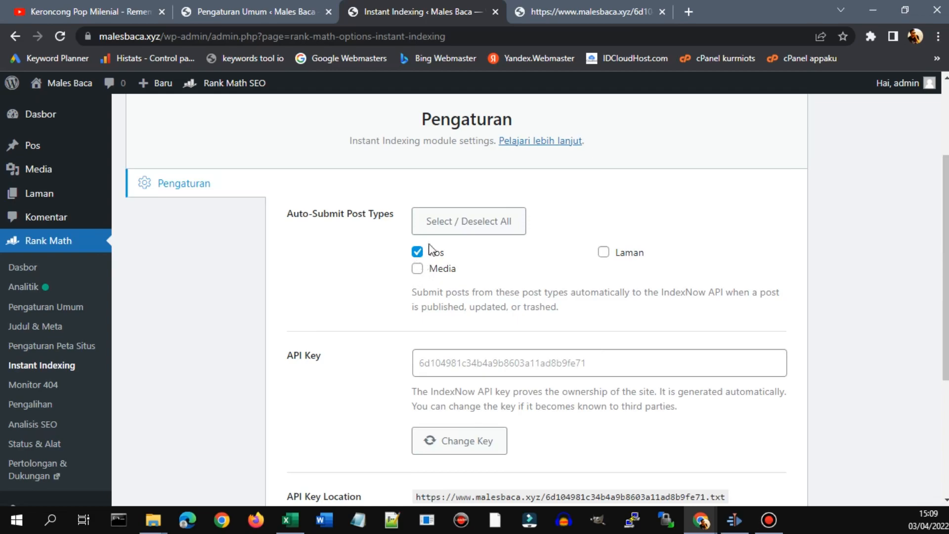
scroll(567, 326, "down", 3)
left_click(739, 418)
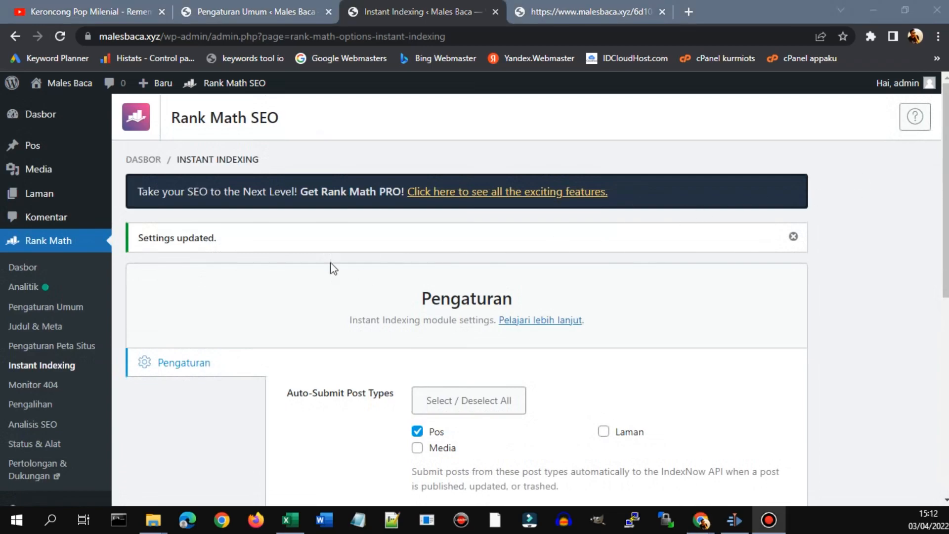
scroll(467, 350, "down", 8)
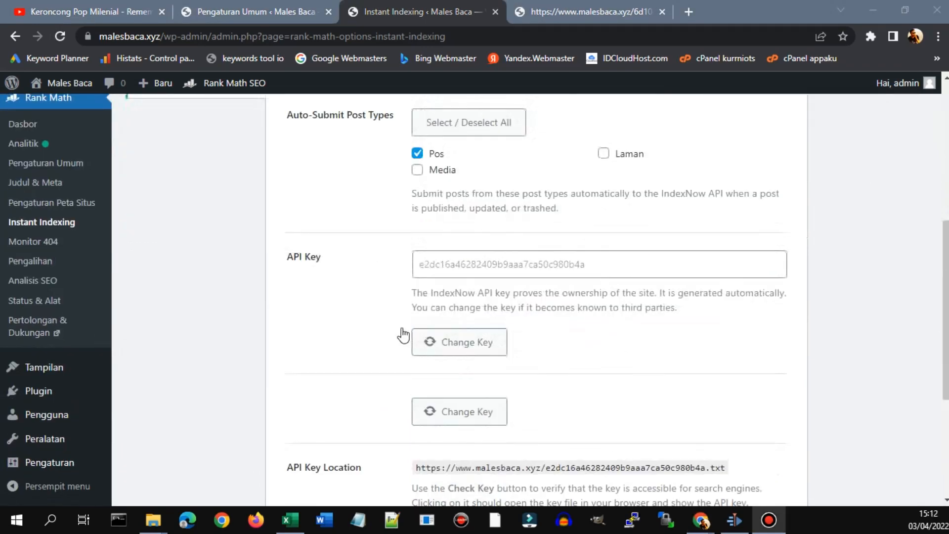
scroll(402, 329, "up", 6)
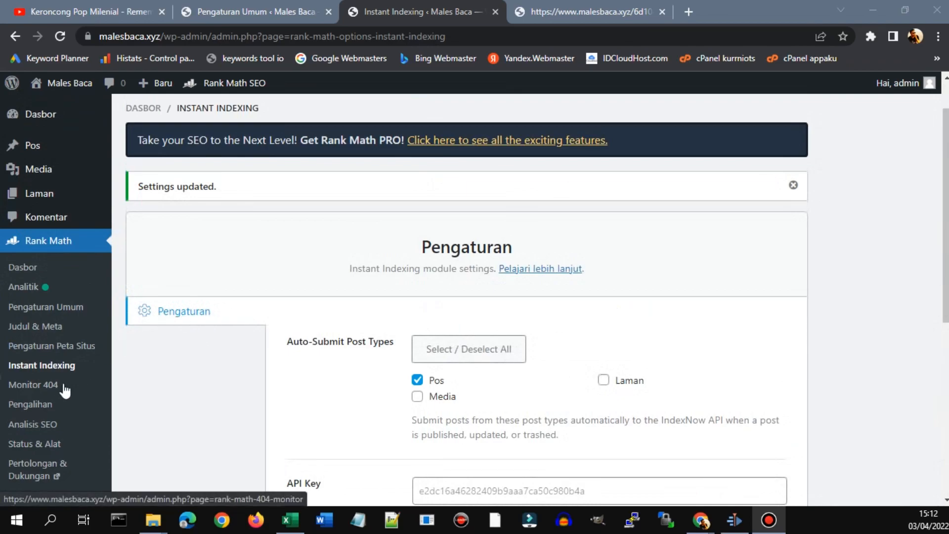
Step: Open Alat Webmaster in Pengaturan Umum and examine the Google Search Console verification field
left_click(59, 306)
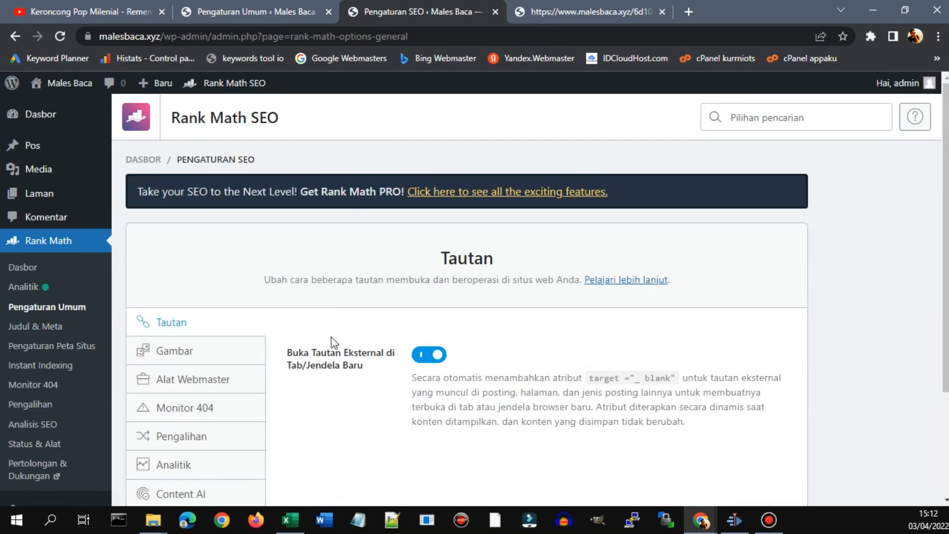
scroll(334, 342, "down", 1)
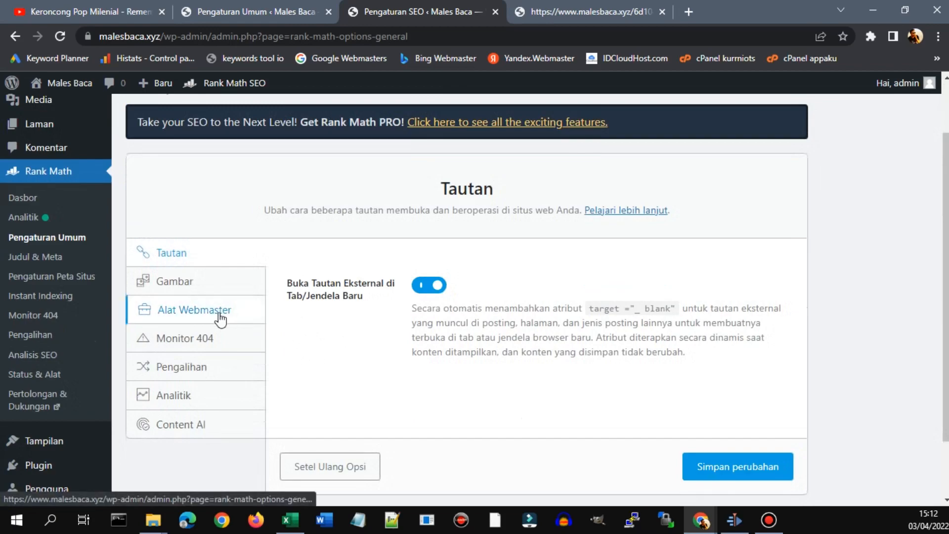
left_click(194, 316)
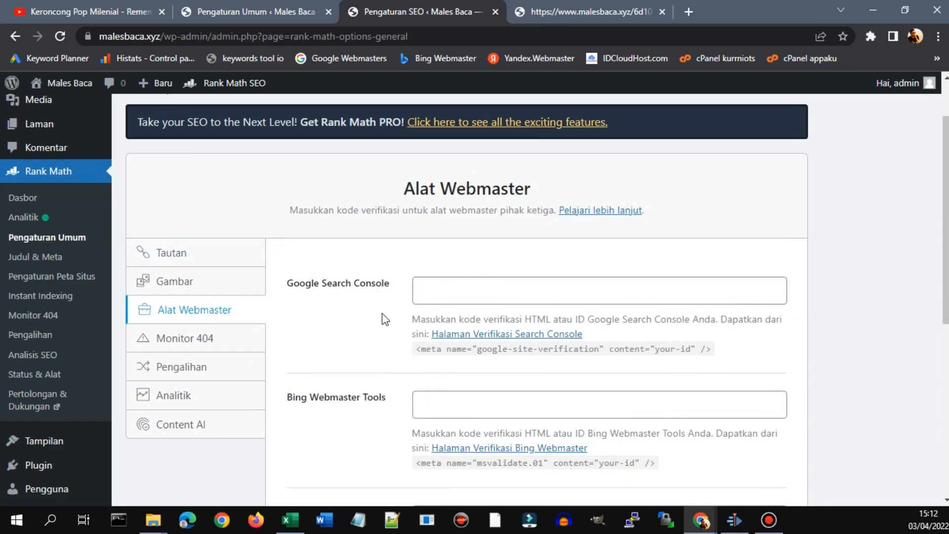
left_click(460, 287)
left_click(325, 336)
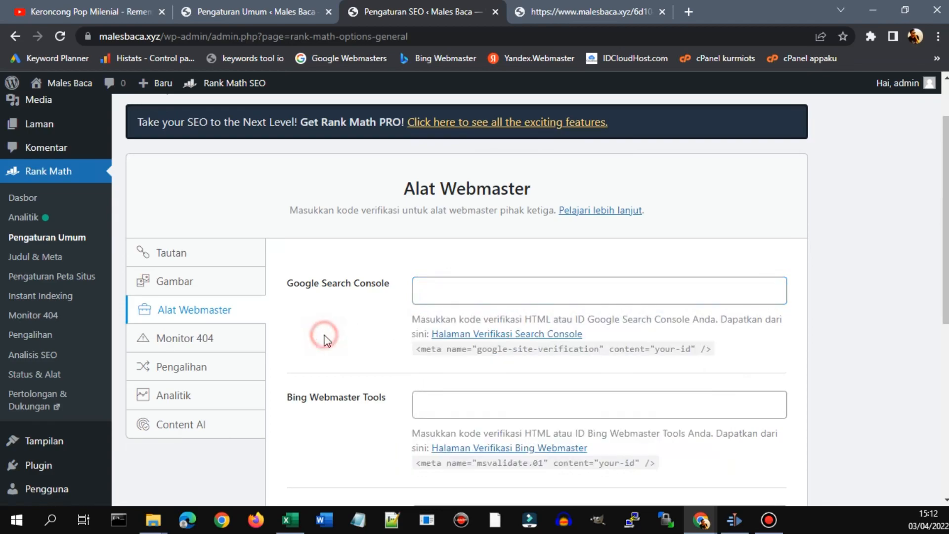
Step: Close the key file page, search Google for "webmaster google" in a new tab and open Google Search Console
left_click(628, 11)
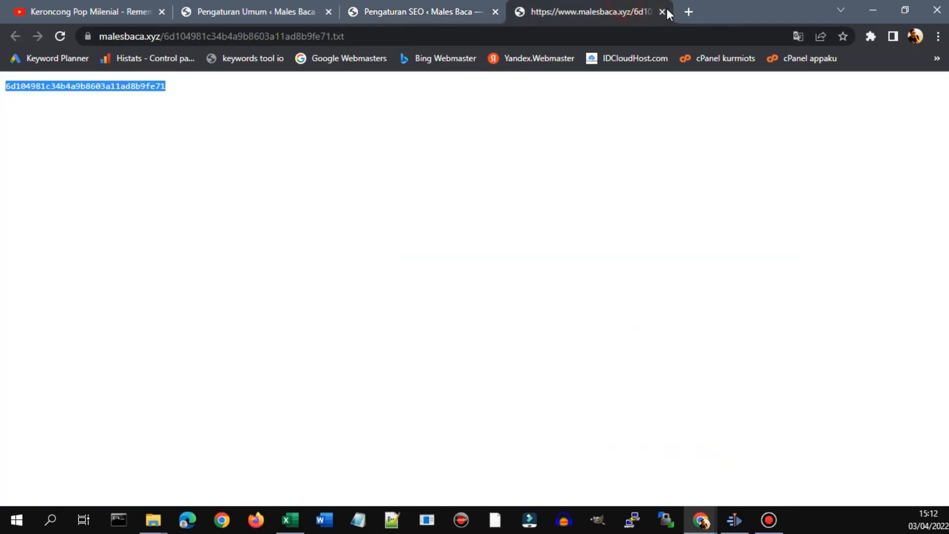
left_click(661, 12)
left_click(527, 15)
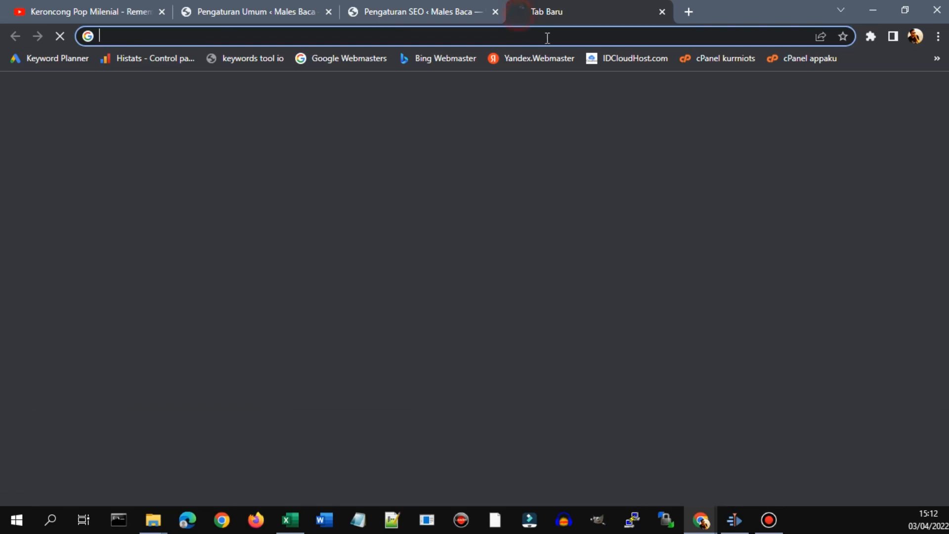
type("webmaster")
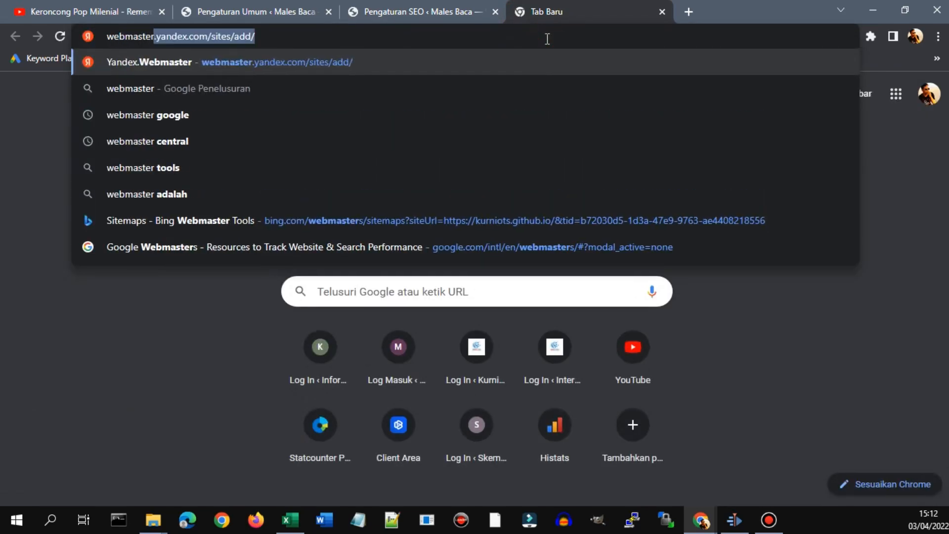
type(" google")
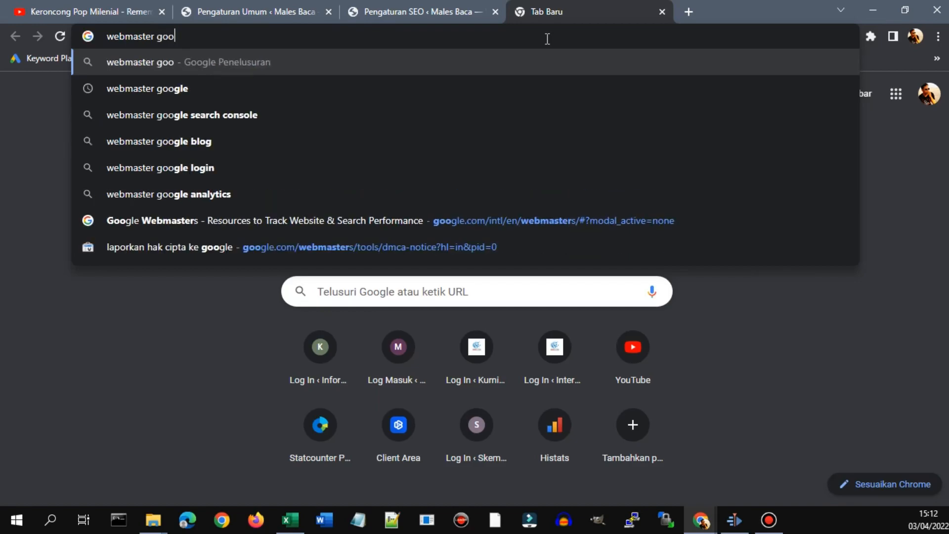
key("Return")
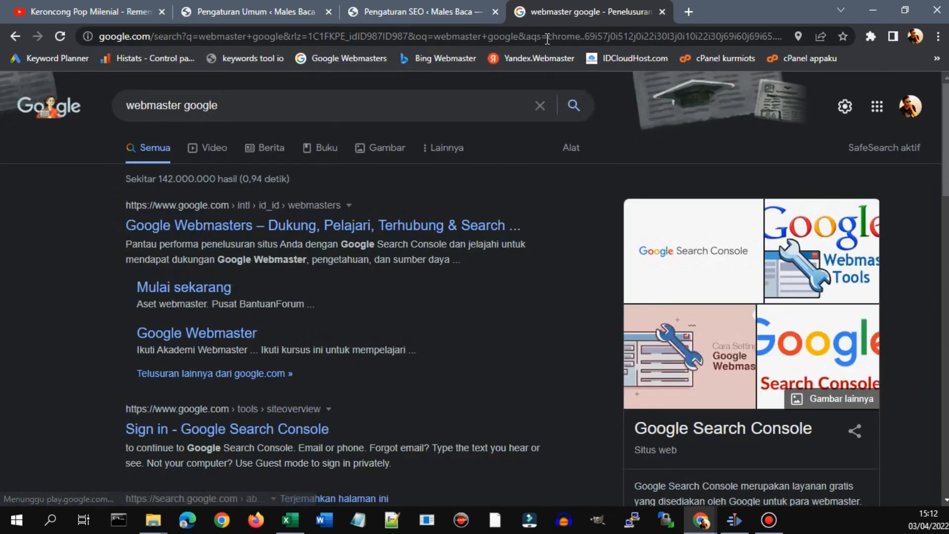
left_click(212, 227)
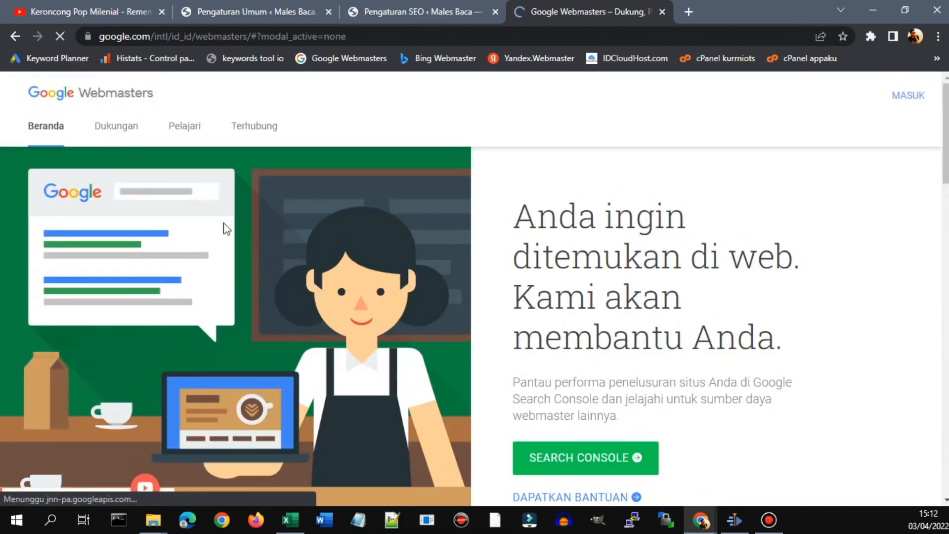
scroll(593, 347, "down", 3)
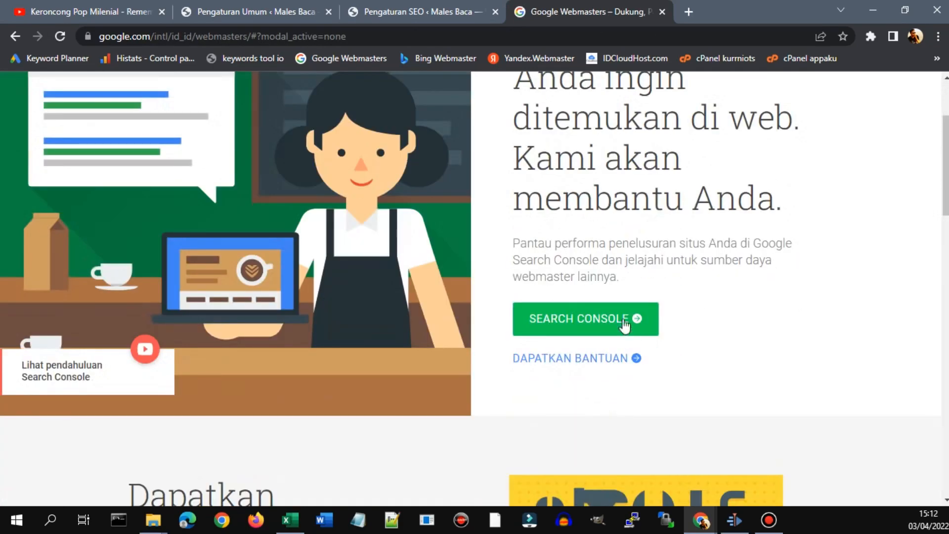
left_click(586, 323)
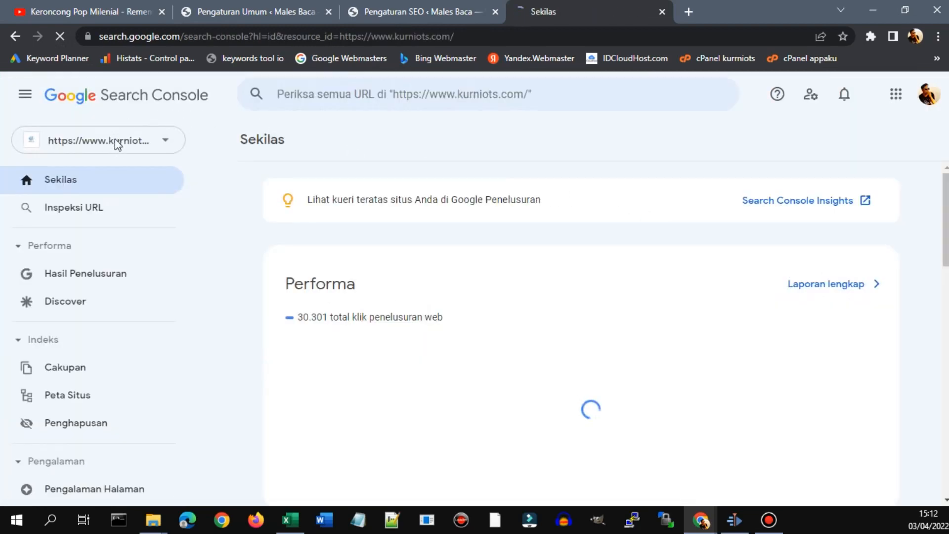
Step: Start adding a new property in Search Console using the Awalan URL type
left_click(148, 143)
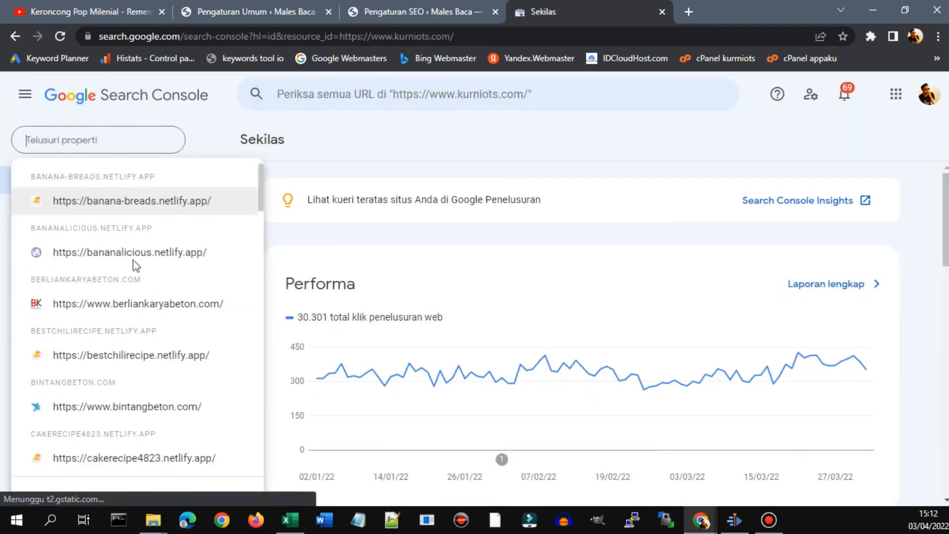
left_click(129, 497)
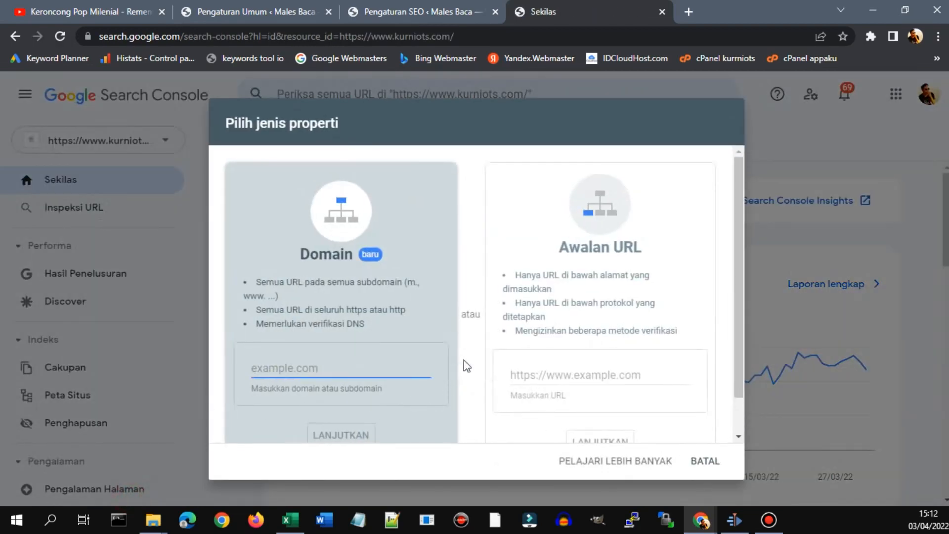
left_click(555, 375)
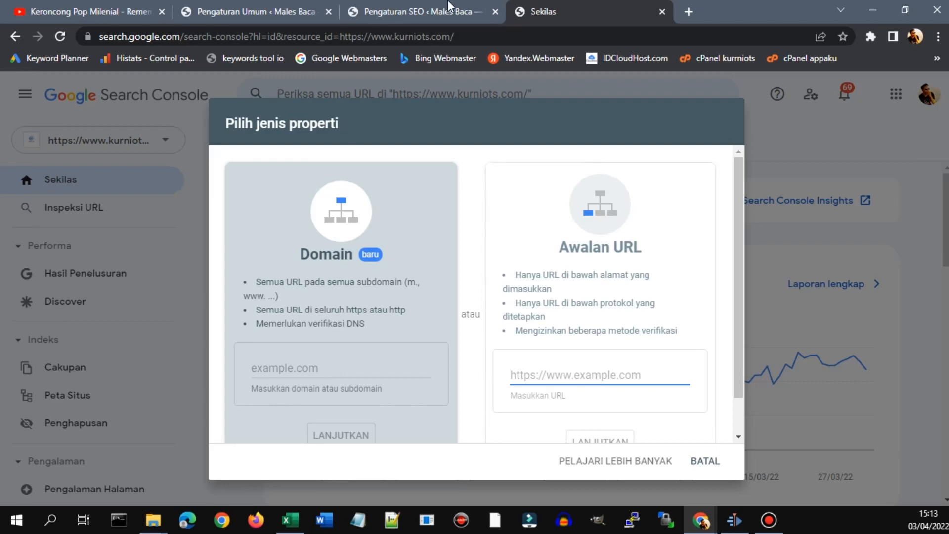
Step: Open the Males Baca site's homepage in a new tab from the WordPress admin and copy its address
left_click(425, 11)
mouse_move(58, 89)
right_click(59, 111)
left_click(91, 113)
left_click(484, 7)
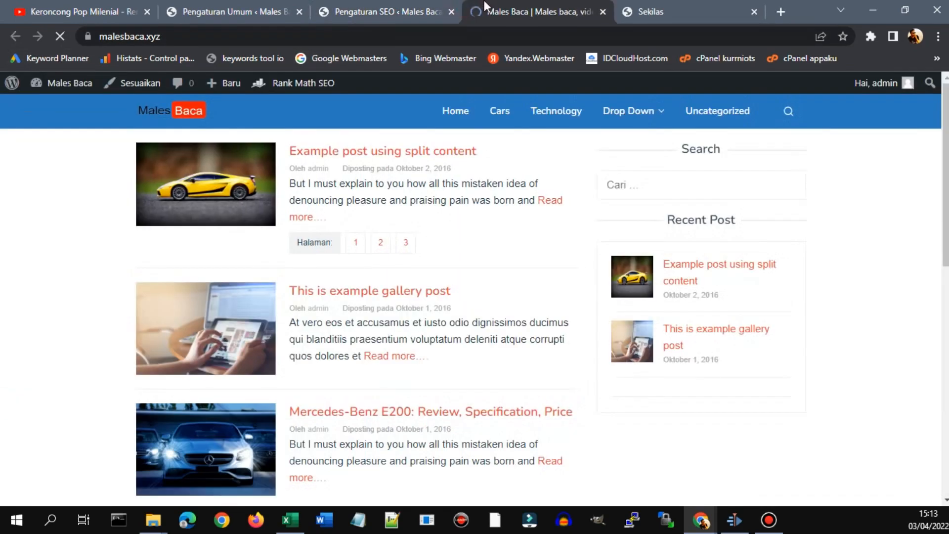
left_click(322, 37)
key("ctrl+c")
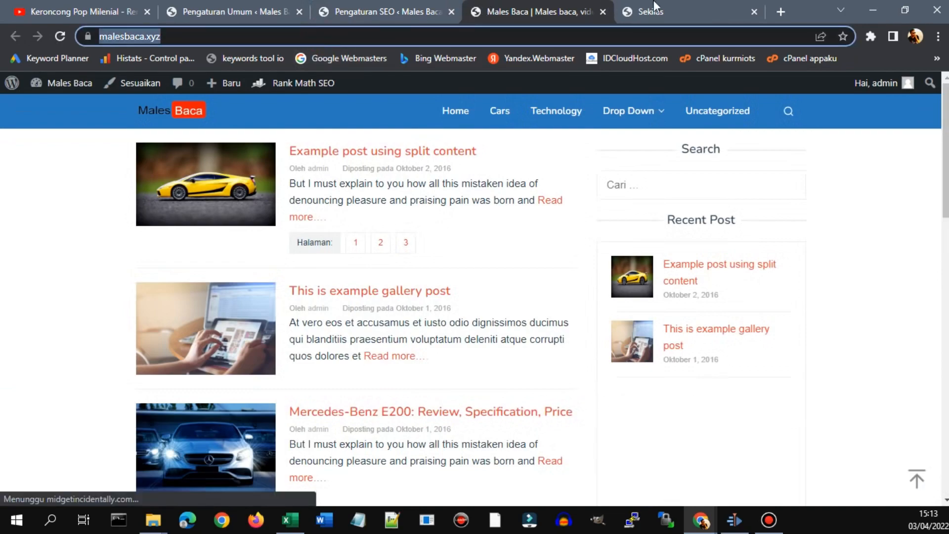
left_click(652, 11)
left_click(593, 374)
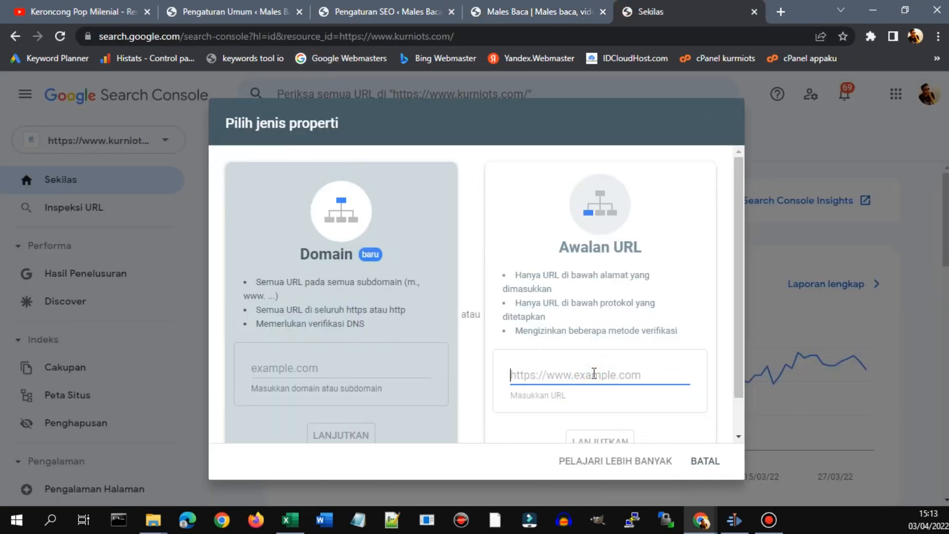
key("ctrl+v")
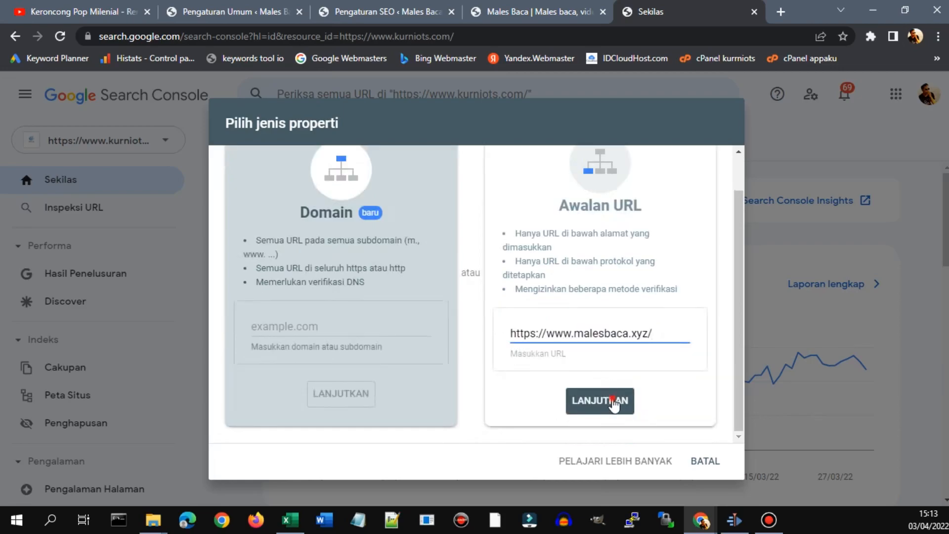
left_click(613, 402)
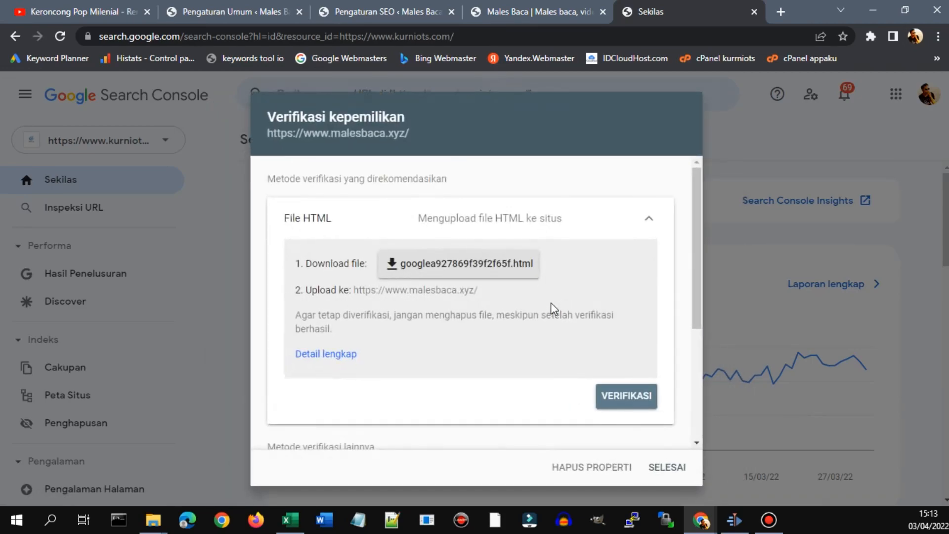
Step: Expand the Tag HTML verification method for the malesbaca.xyz property and copy its meta tag
scroll(519, 284, "down", 1)
scroll(519, 284, "up", 1)
scroll(519, 284, "down", 3)
left_click(570, 295)
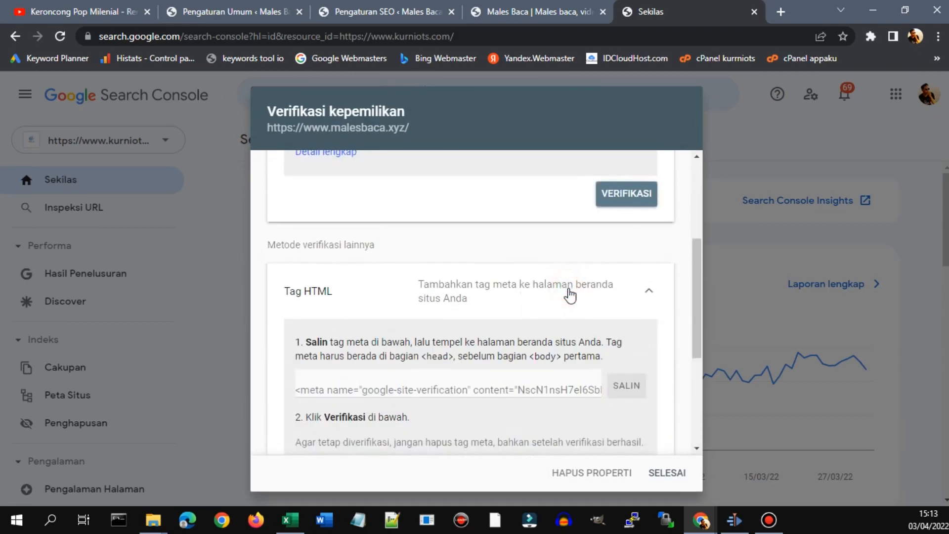
scroll(585, 344, "down", 1)
left_click(626, 317)
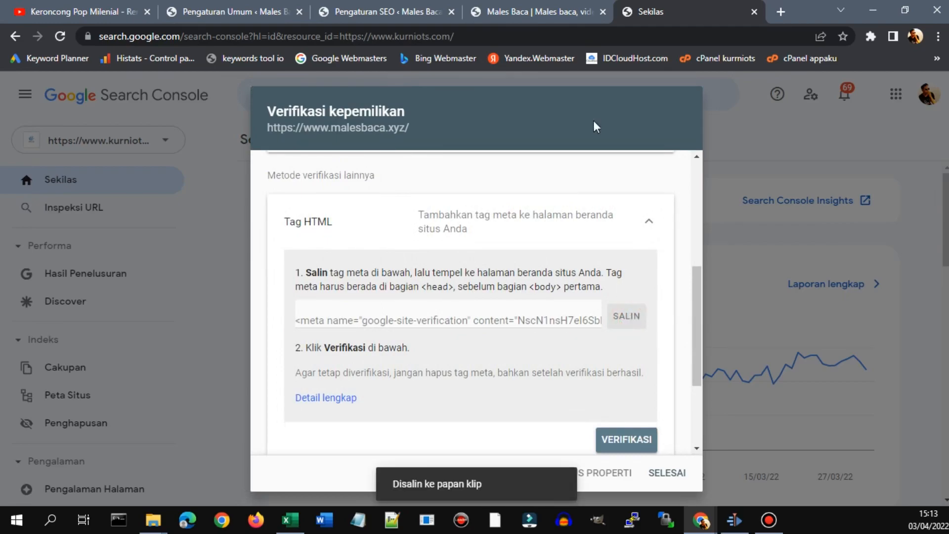
Step: Paste the copied verification tag into Rank Math's Google Search Console field under Alat Webmaster and save the changes
left_click(390, 12)
left_click(484, 289)
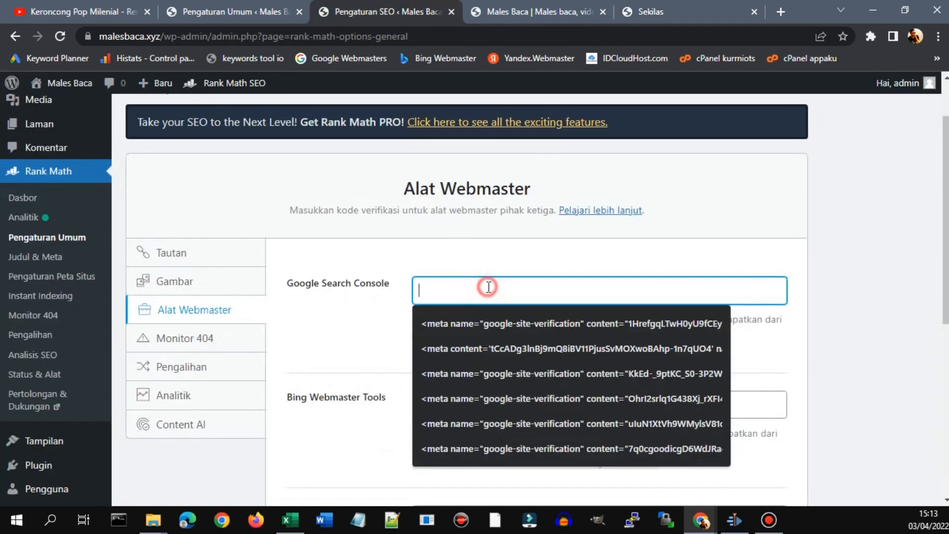
key("ctrl+v")
scroll(311, 355, "down", 5)
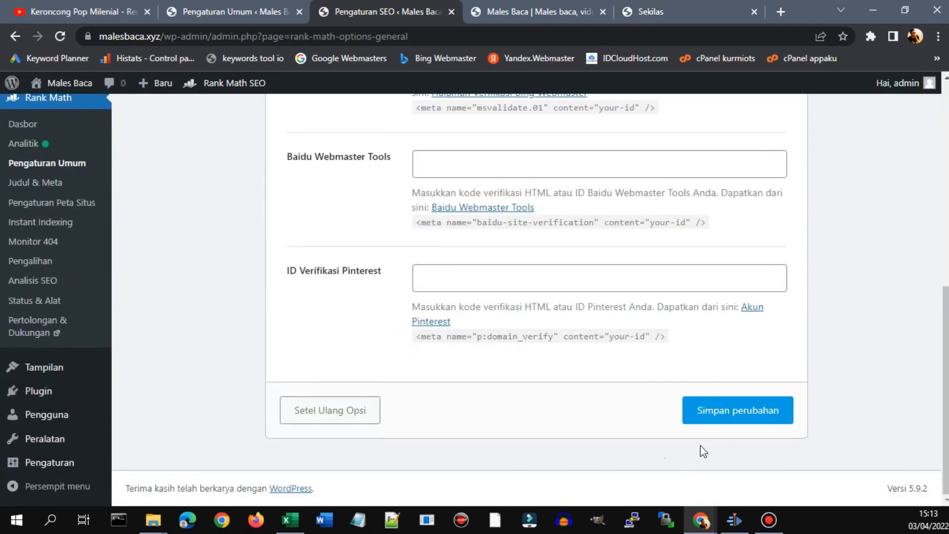
left_click(743, 419)
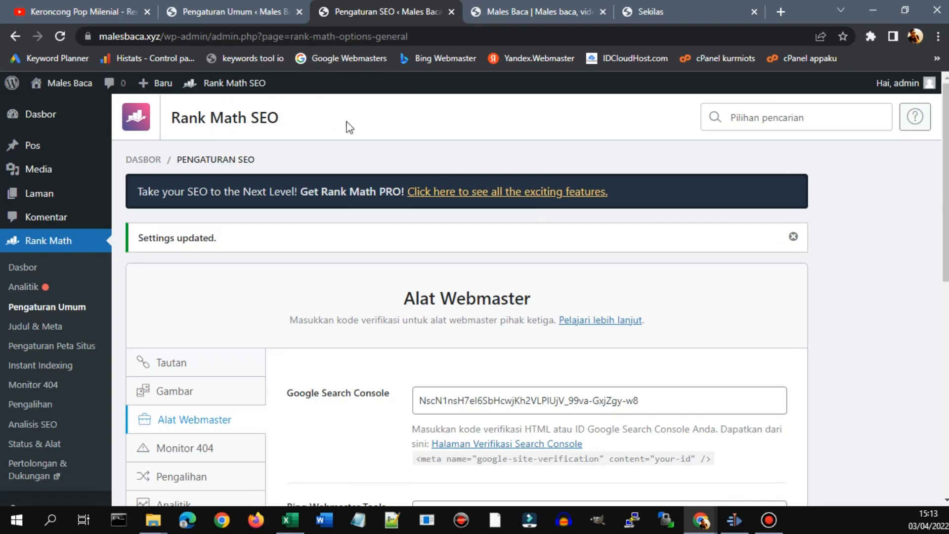
Step: Verify ownership of the site in Search Console with the Tag HTML method and open the new property's overview
left_click(682, 12)
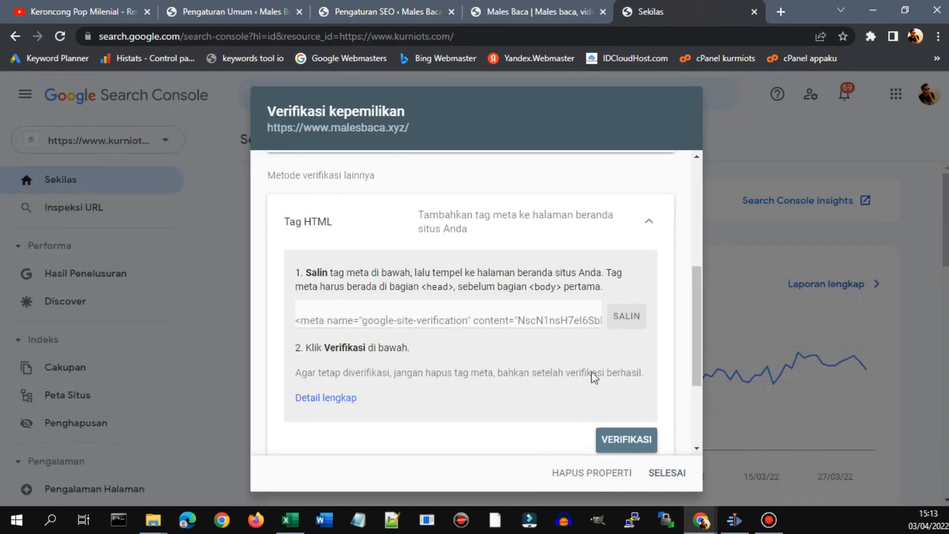
scroll(593, 375, "down", 3)
left_click(626, 296)
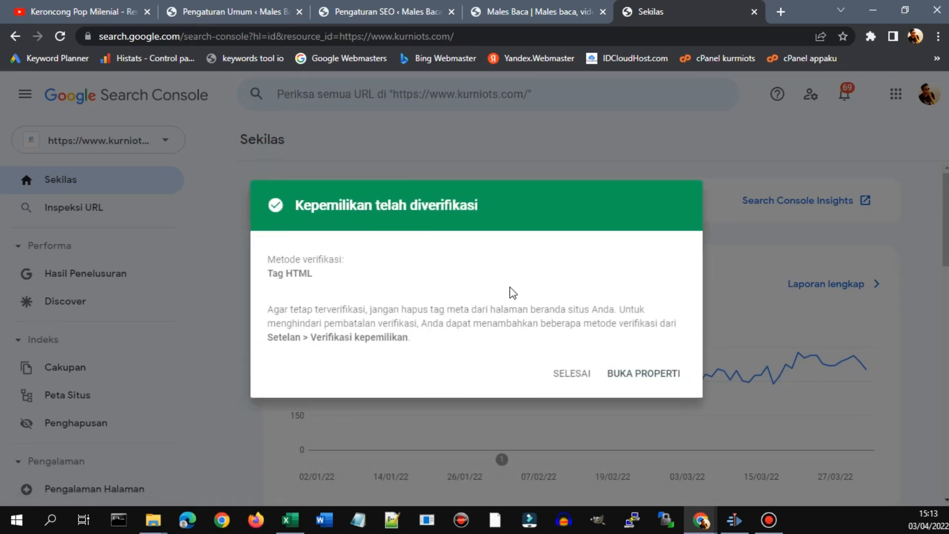
left_click(647, 372)
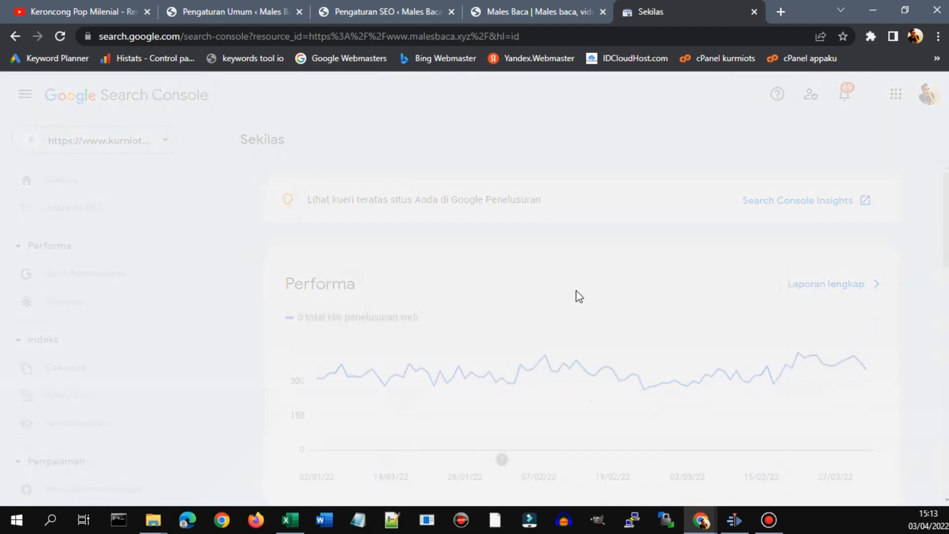
scroll(151, 363, "down", 3)
scroll(146, 369, "up", 3)
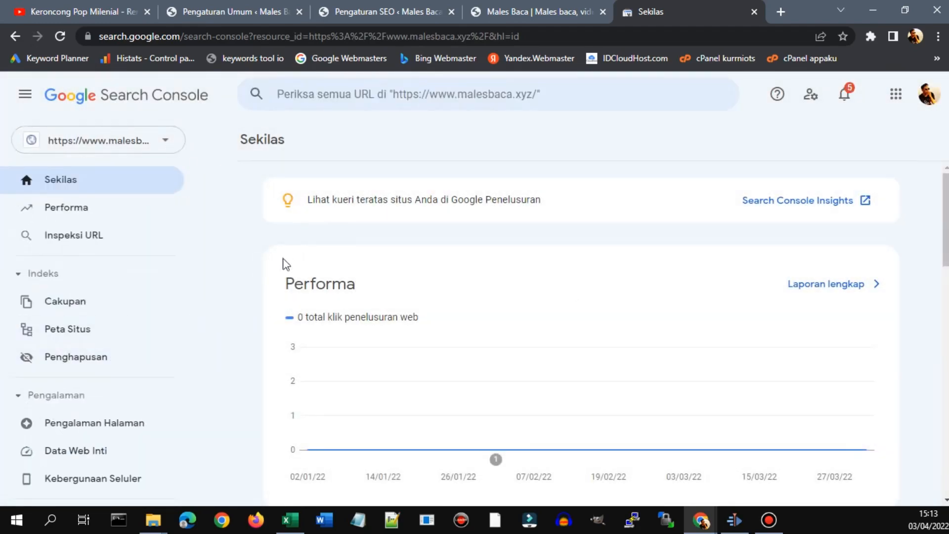
Step: Open Search Console's Peta Situs page, and copy the sitemap index link from Rank Math's sitemap settings
left_click(99, 330)
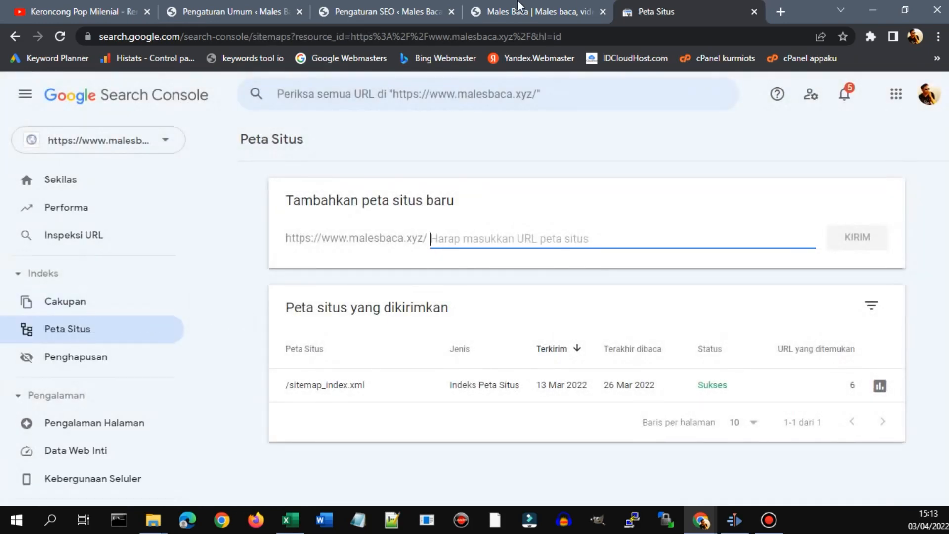
left_click(413, 7)
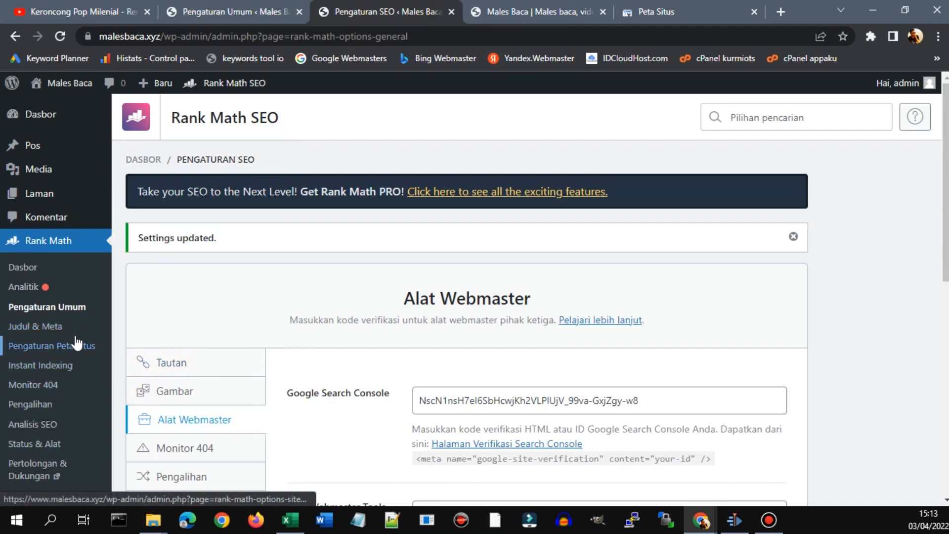
left_click(77, 352)
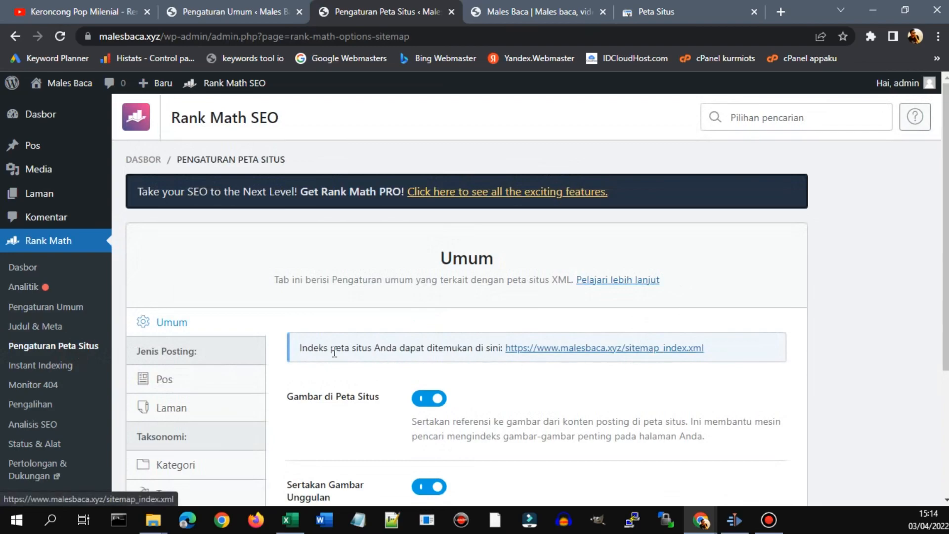
right_click(564, 348)
left_click(612, 433)
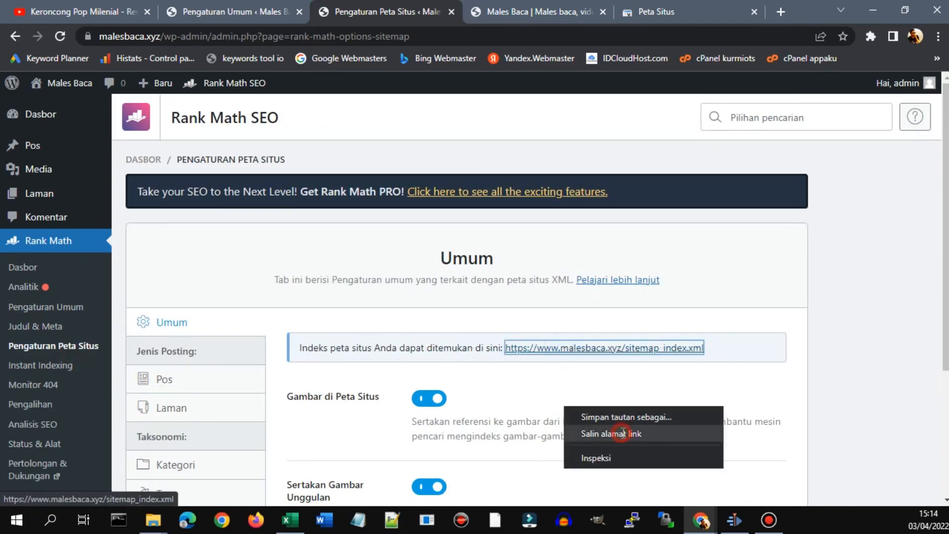
Step: Submit sitemap_index.xml as a new sitemap for malesbaca.xyz in Search Console
left_click(666, 11)
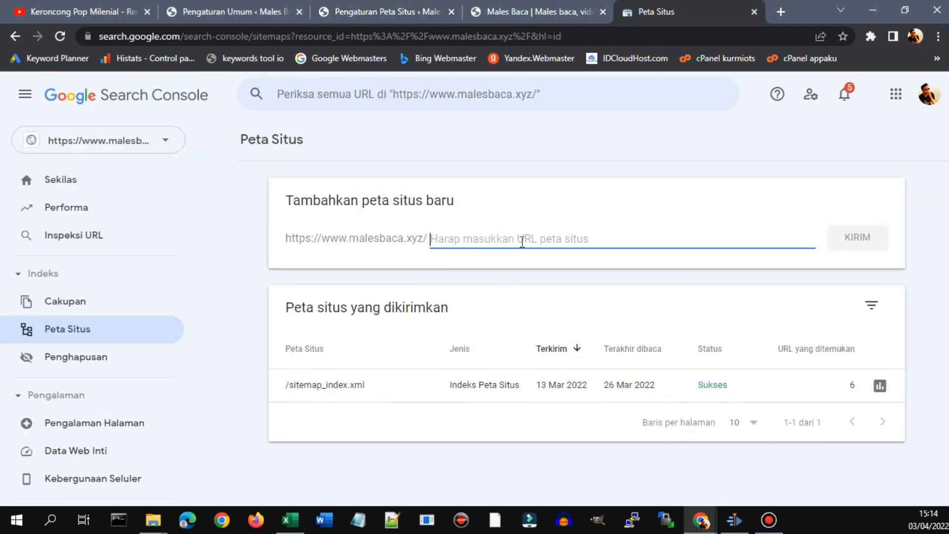
type("https://www.malesbaca.xyz/sitemap_index.xml")
left_click_drag(431, 239, 570, 237)
key("BackSpace")
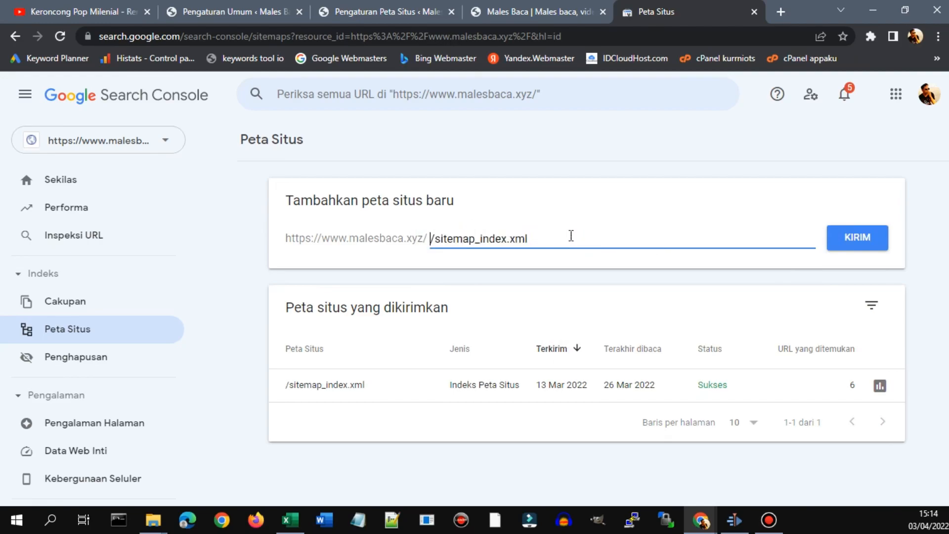
key("Delete")
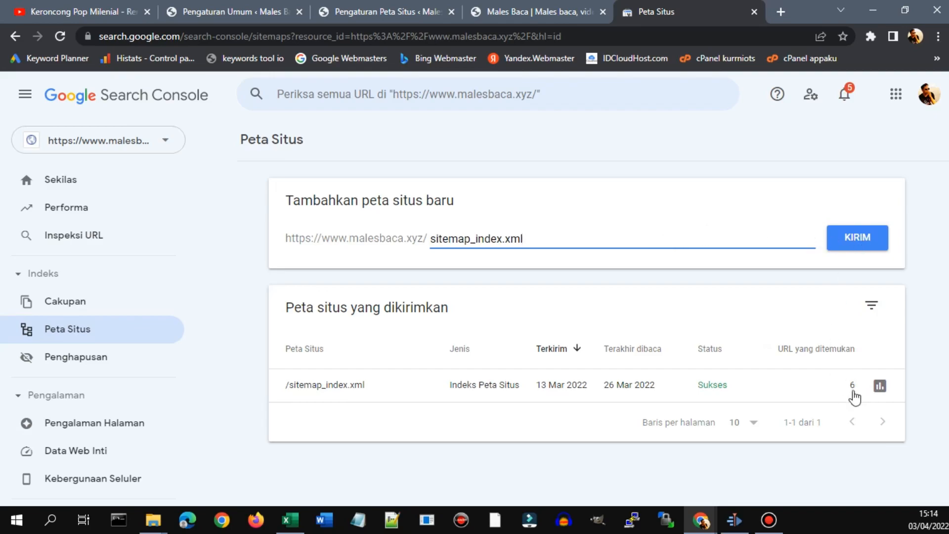
left_click(855, 238)
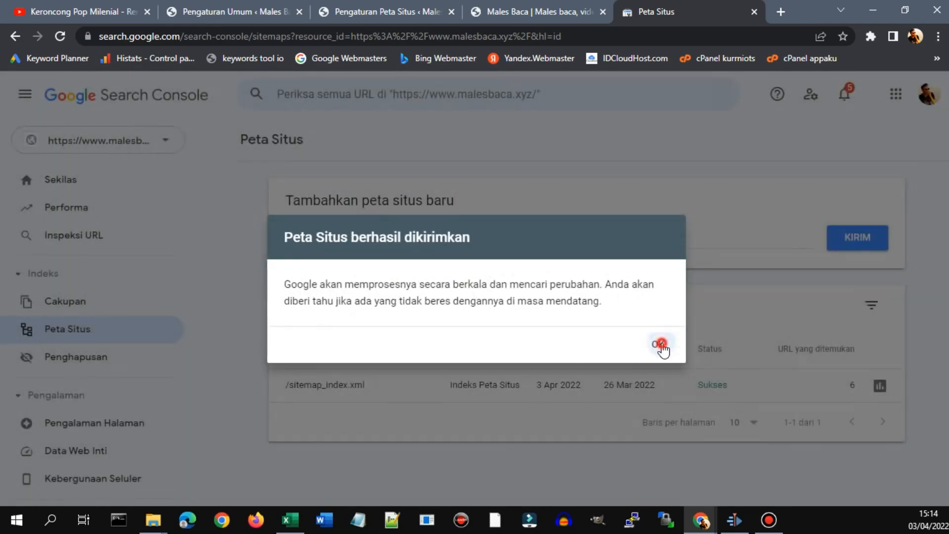
left_click(659, 344)
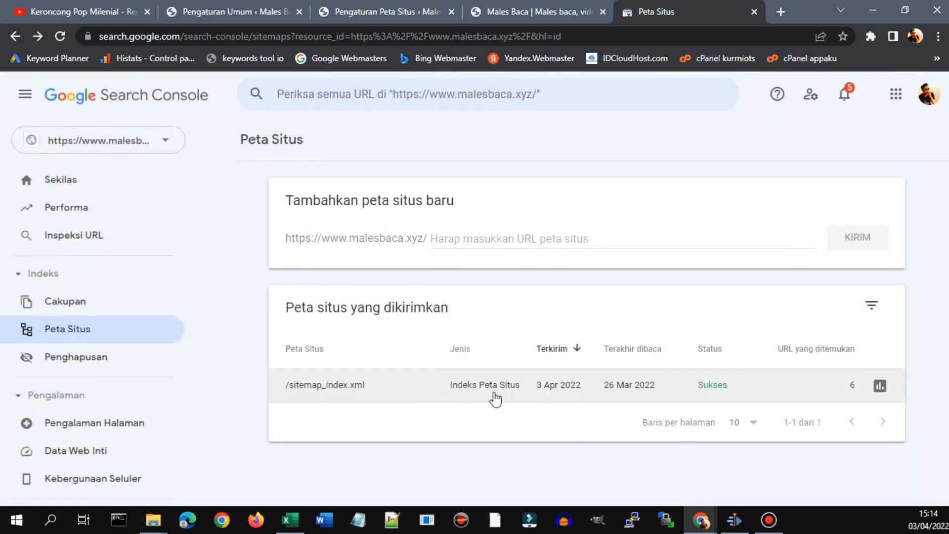
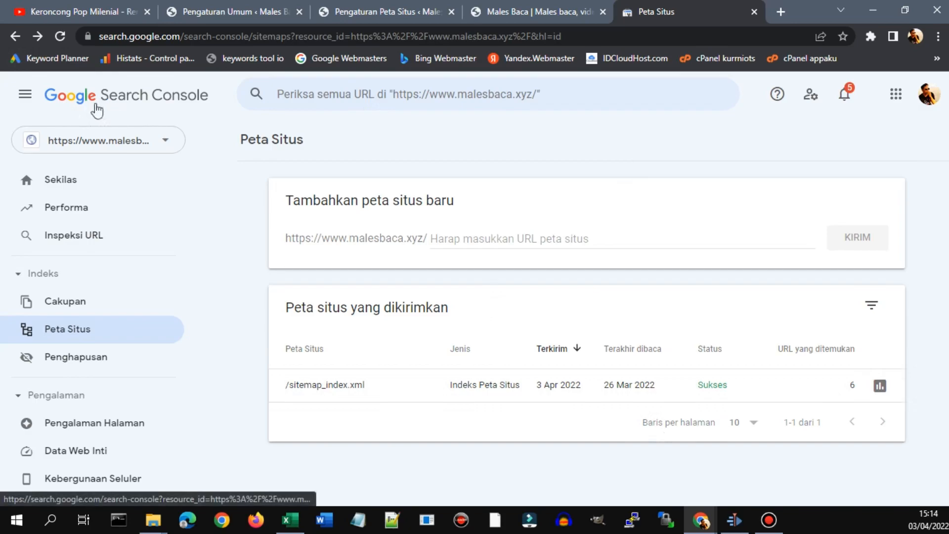
Step: Search Google for "bing webmaster" in a new tab
left_click(781, 12)
left_click(636, 36)
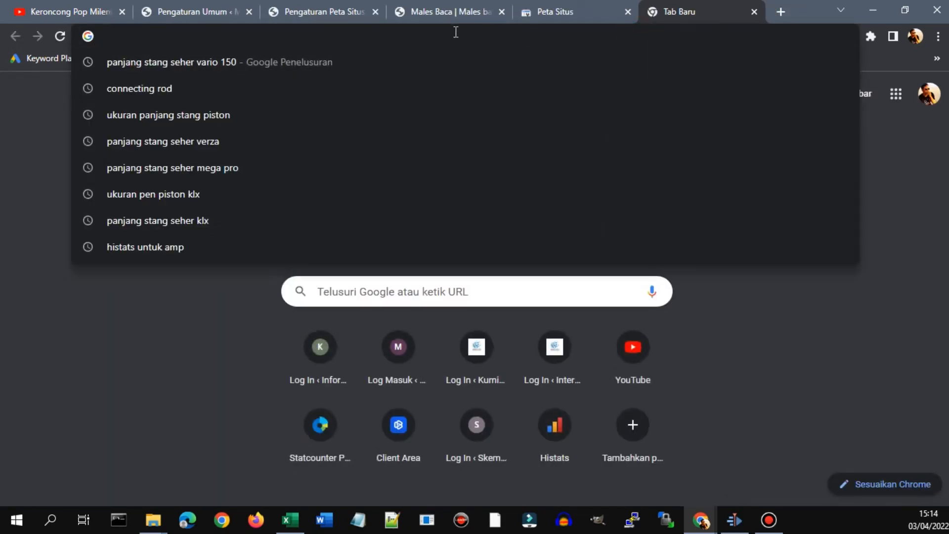
left_click(40, 182)
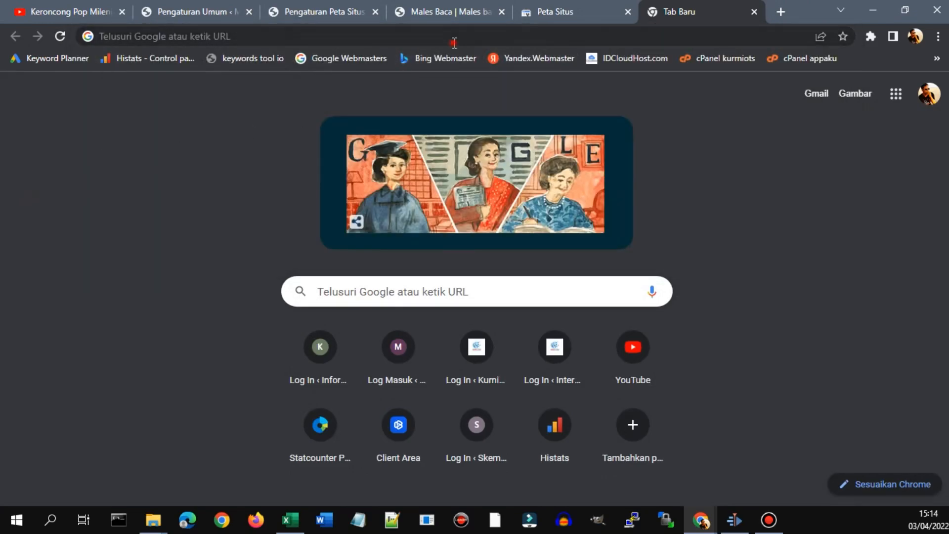
left_click(454, 43)
type("bing")
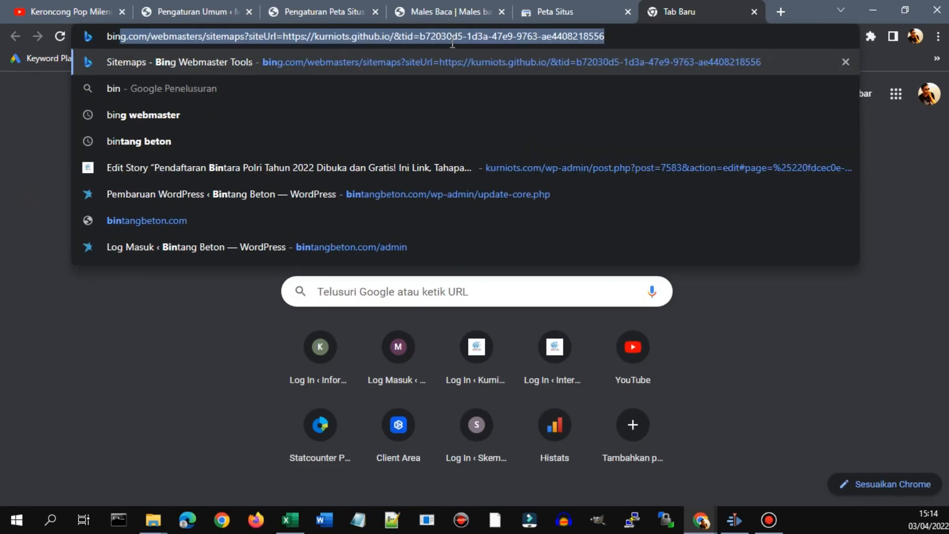
type(" webmaster")
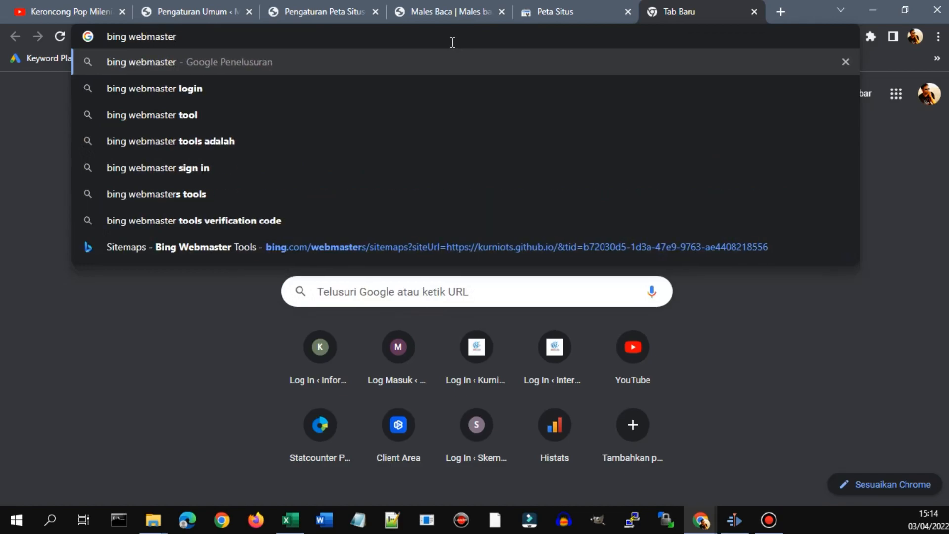
key("Return")
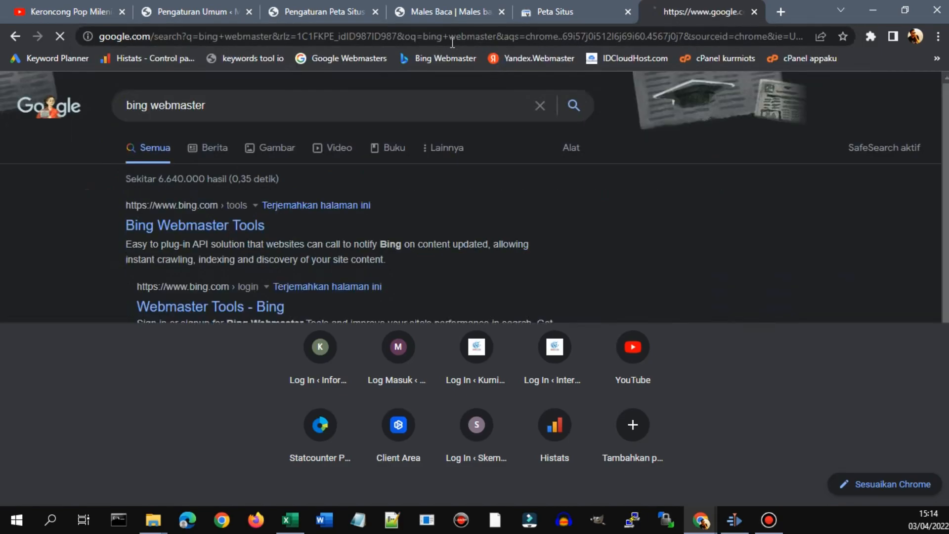
left_click(222, 225)
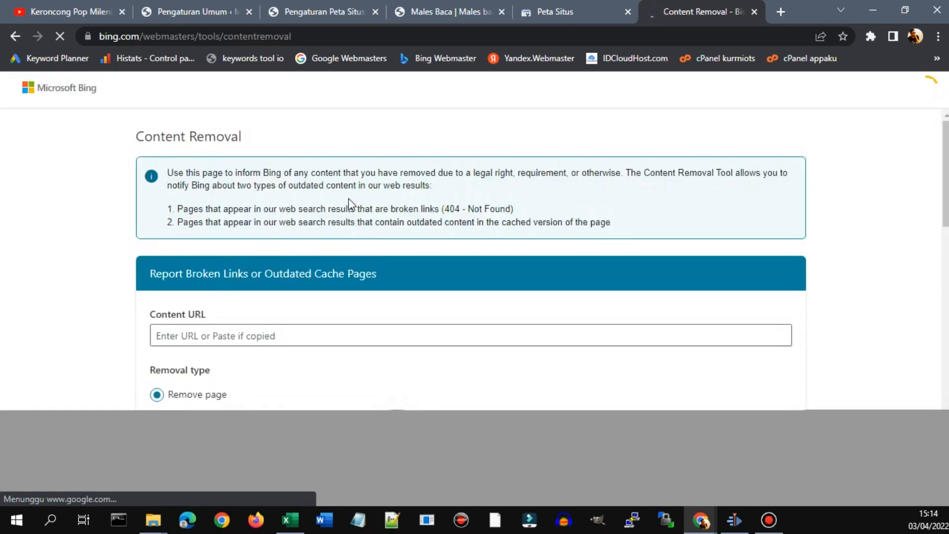
scroll(242, 225, "up", 1)
left_click(61, 88)
left_click(18, 36)
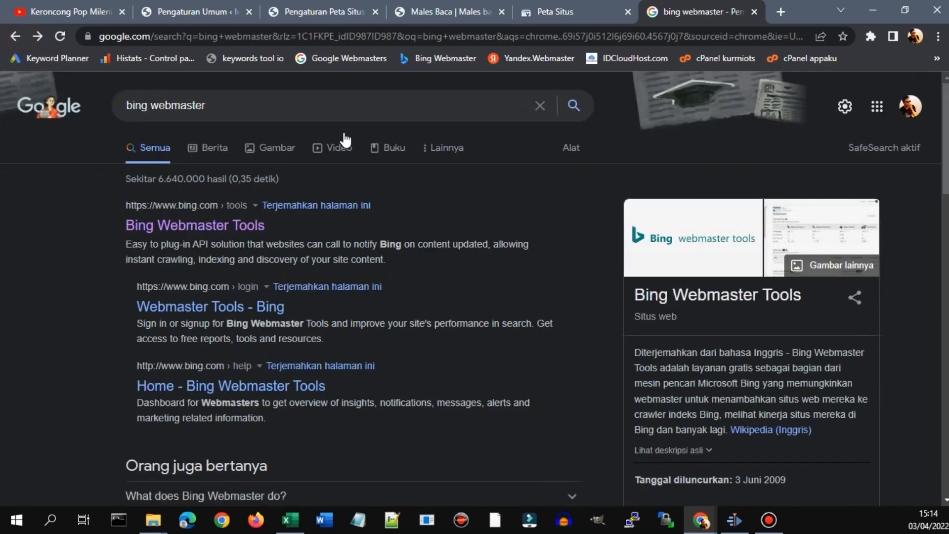
scroll(250, 277, "down", 5)
scroll(287, 316, "up", 1)
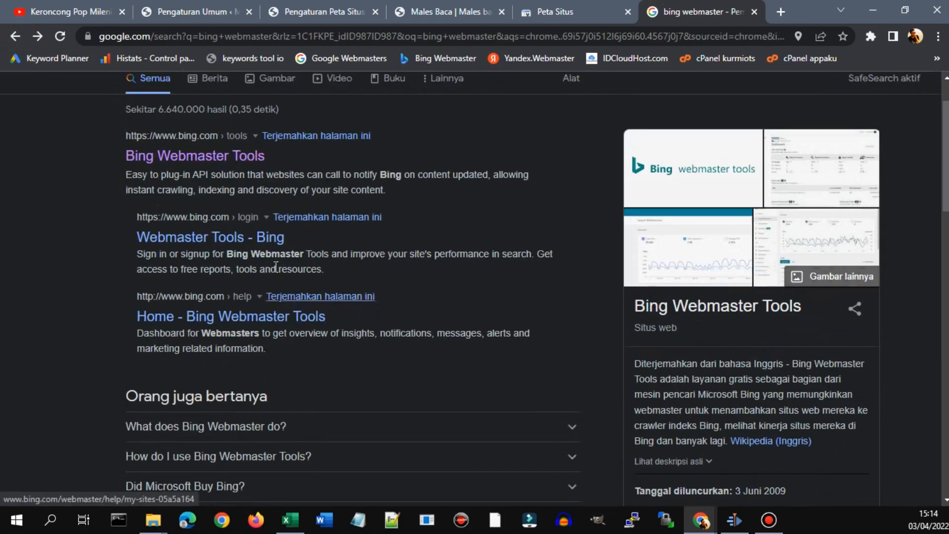
Step: Open the "Webmaster Tools - Bing" login result and sign in with the Google account
left_click(210, 242)
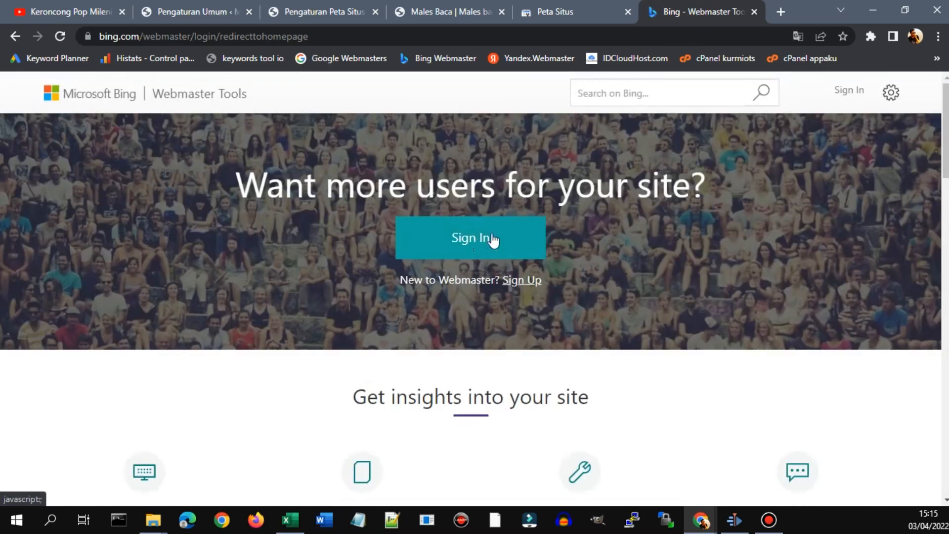
left_click(847, 92)
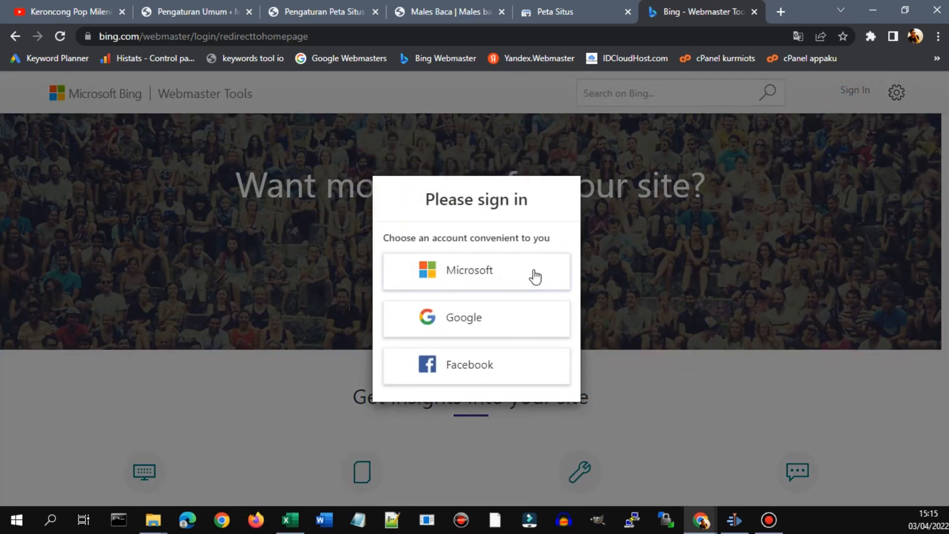
left_click(514, 319)
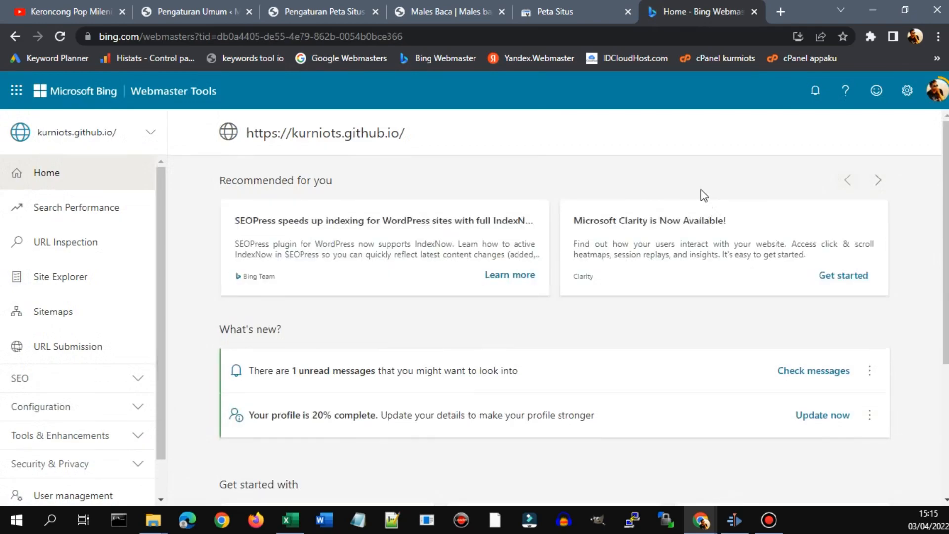
Step: Look through the existing site list in Bing Webmaster Tools and start adding a new site
left_click(151, 134)
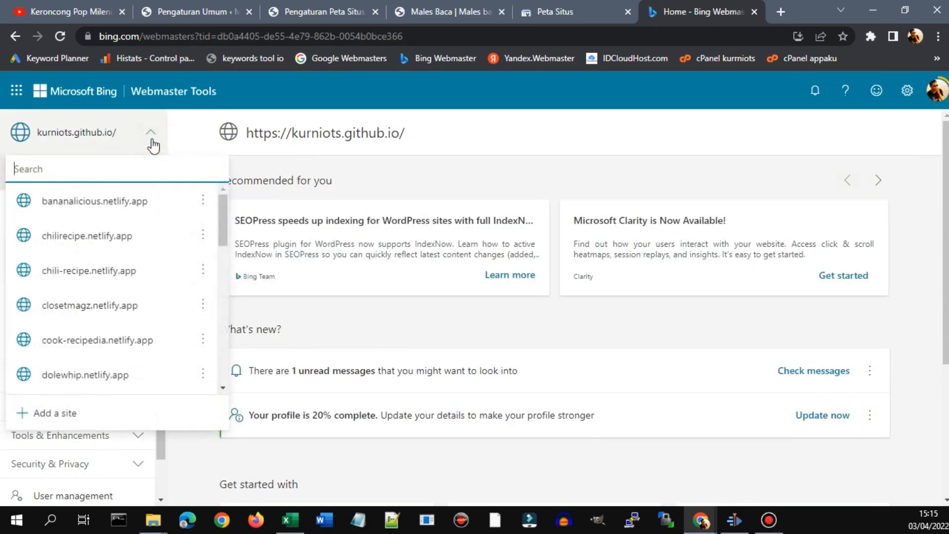
left_click(129, 415)
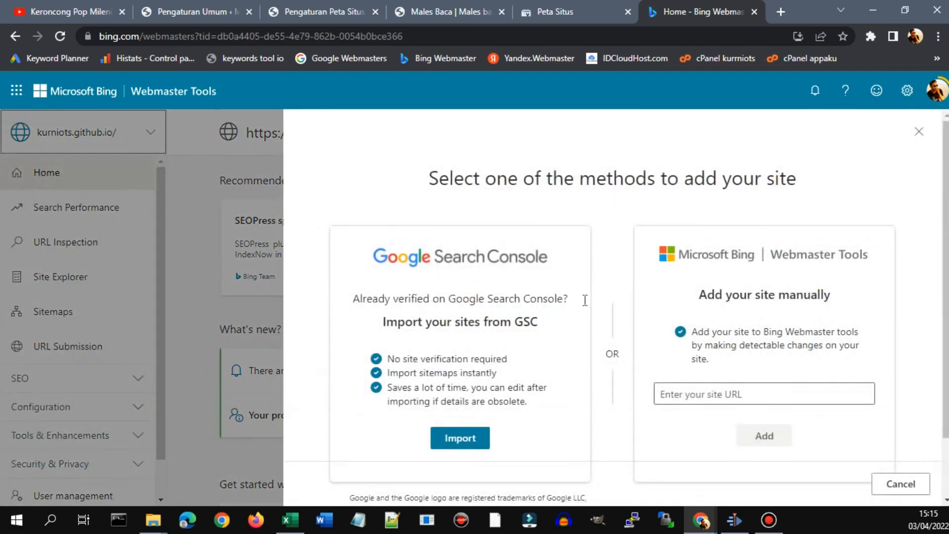
left_click(918, 132)
left_click(151, 132)
scroll(129, 385, "down", 5)
left_click(119, 413)
left_click(459, 6)
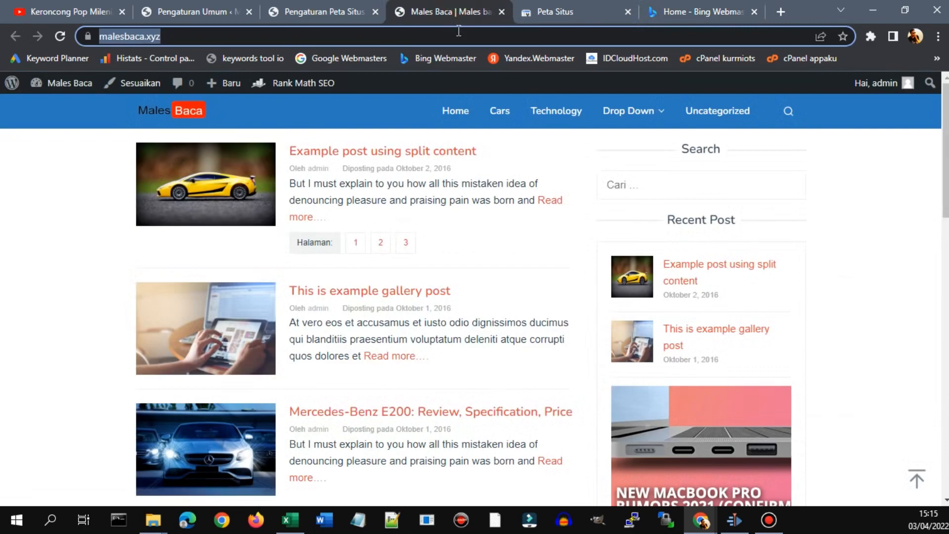
left_click(704, 10)
left_click(716, 395)
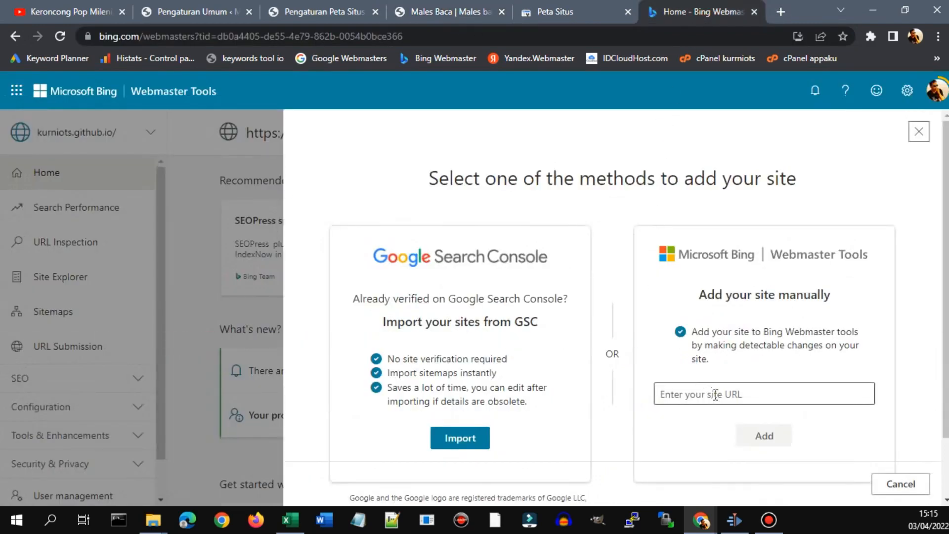
type("https://www.malesbaca.xyz/")
left_click(773, 438)
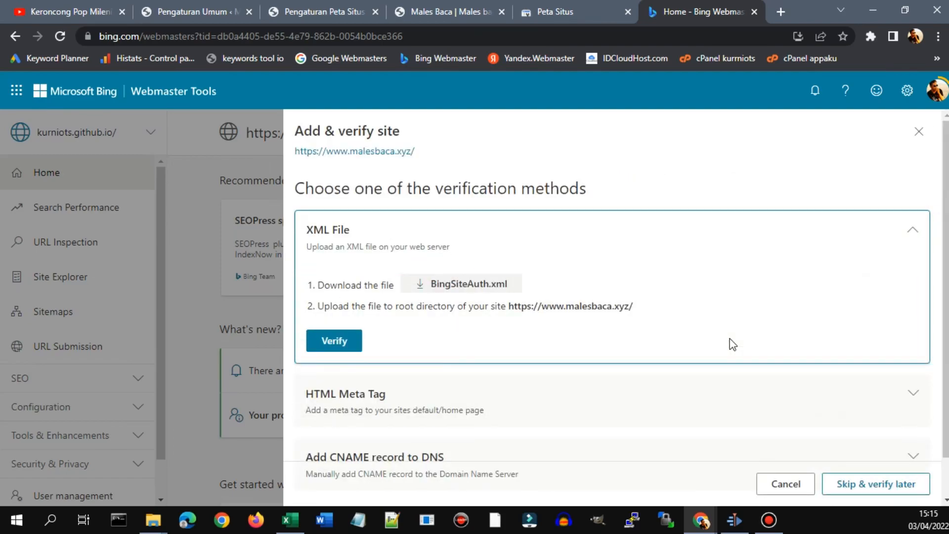
Step: Choose the HTML Meta Tag verification method for the new site and copy its meta tag
scroll(633, 366, "down", 1)
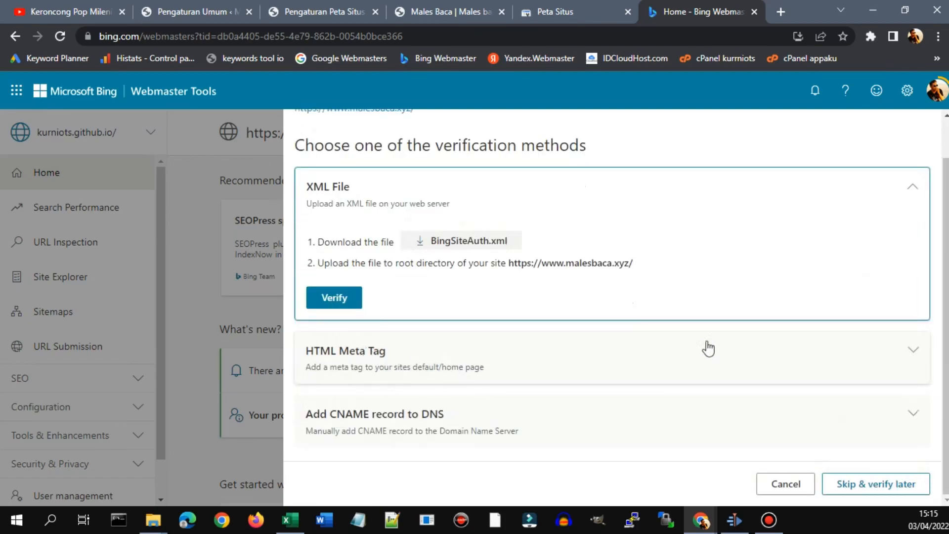
left_click(796, 365)
scroll(688, 318, "down", 1)
left_click(756, 299)
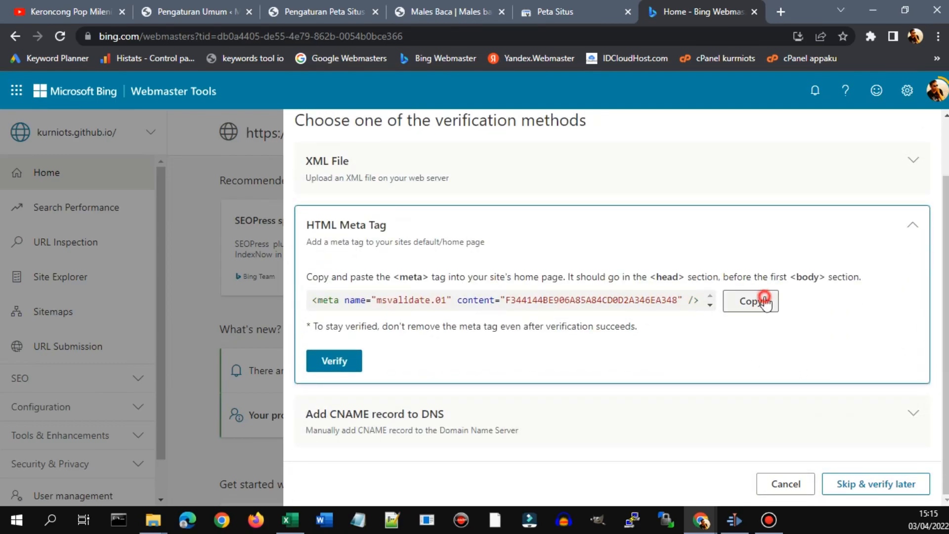
Step: Switch to the WordPress admin and open the webmaster tools section (Alat Webmaster) of Rank Math's general settings
left_click(433, 3)
left_click(346, 6)
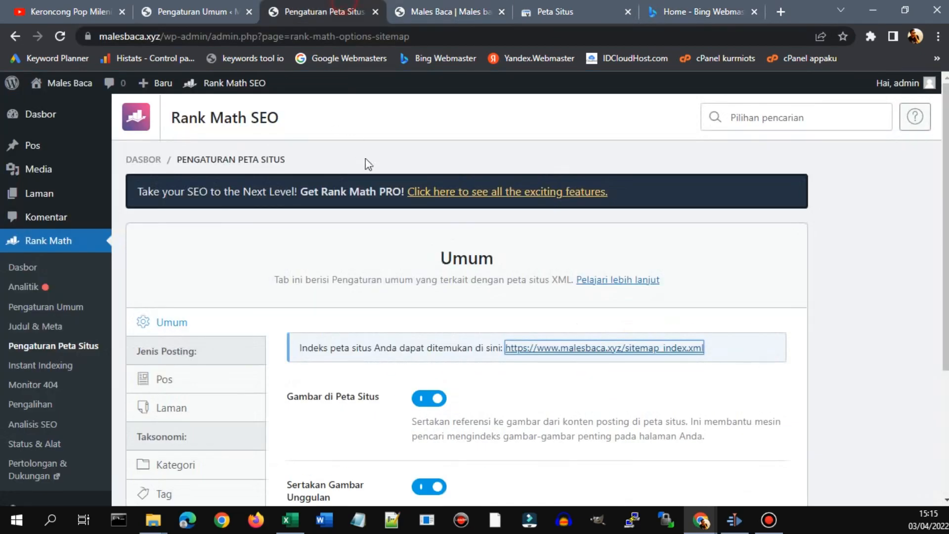
scroll(469, 352, "down", 3)
scroll(114, 276, "up", 3)
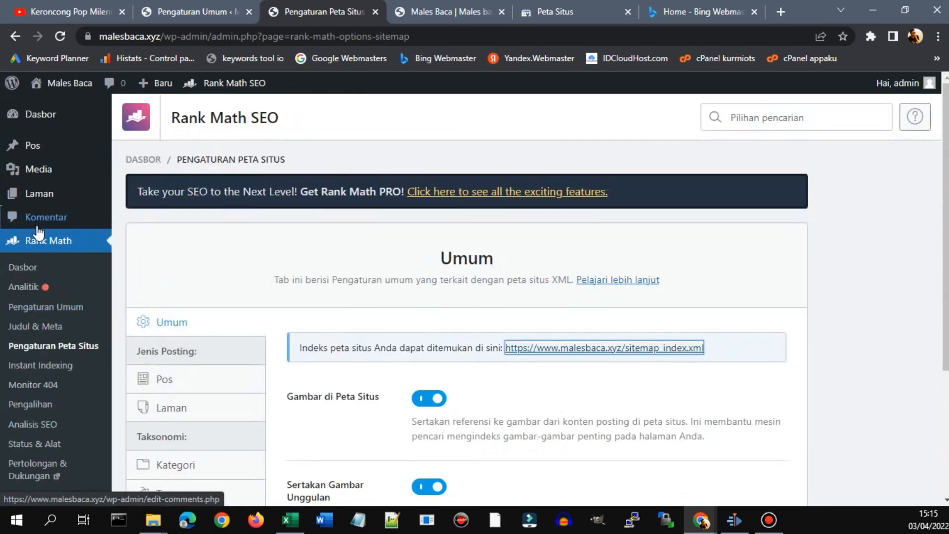
left_click(62, 308)
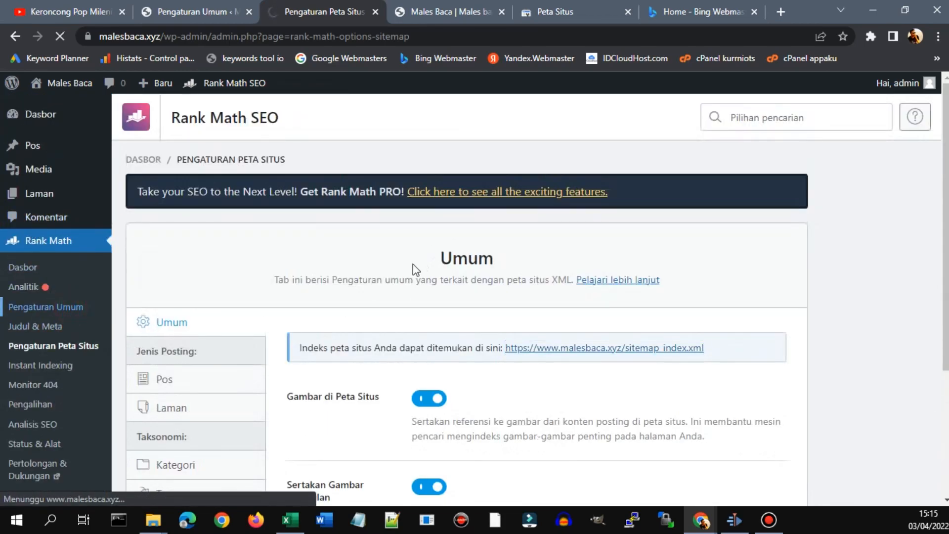
scroll(414, 264, "down", 1)
left_click(211, 310)
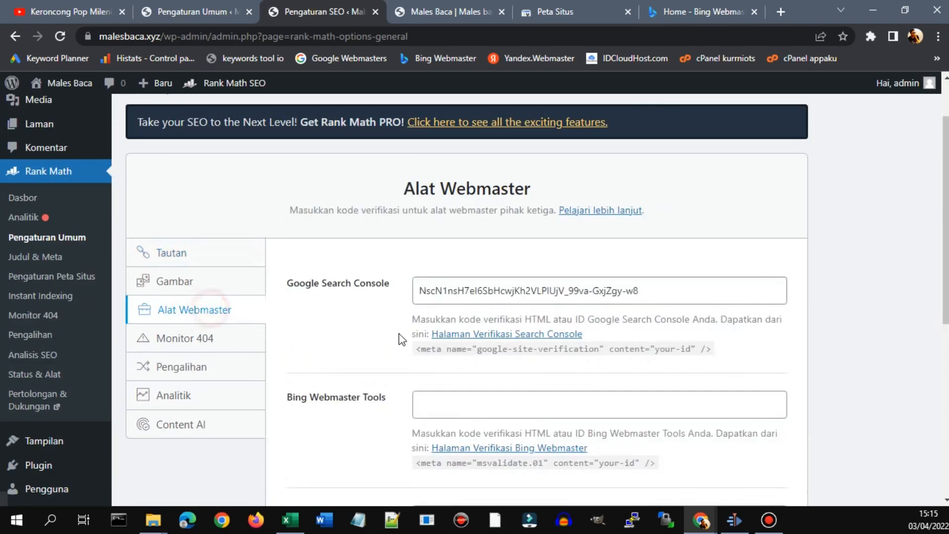
Step: Paste the copied verification meta tag as the Bing Webmaster Tools code in Rank Math and save the settings
left_click(483, 405)
key("ctrl+v")
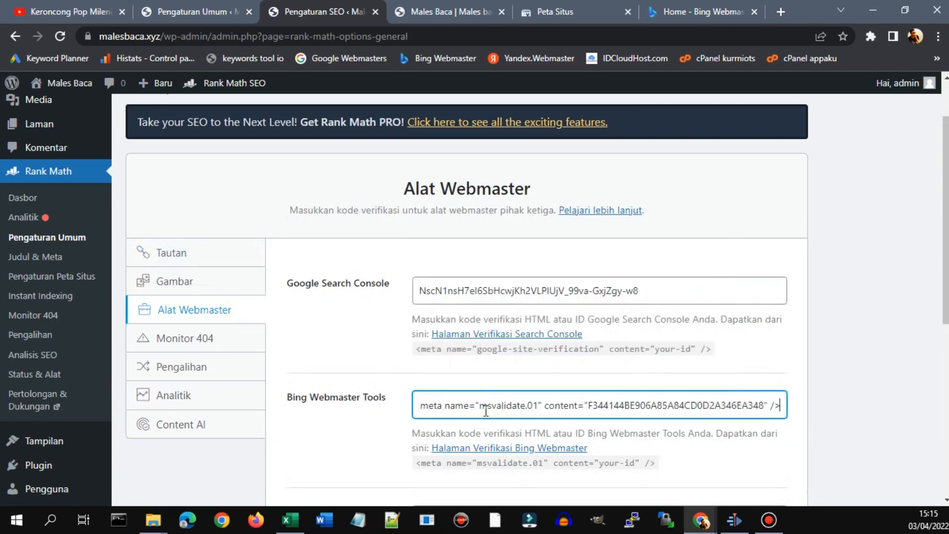
scroll(608, 371, "down", 6)
left_click(745, 425)
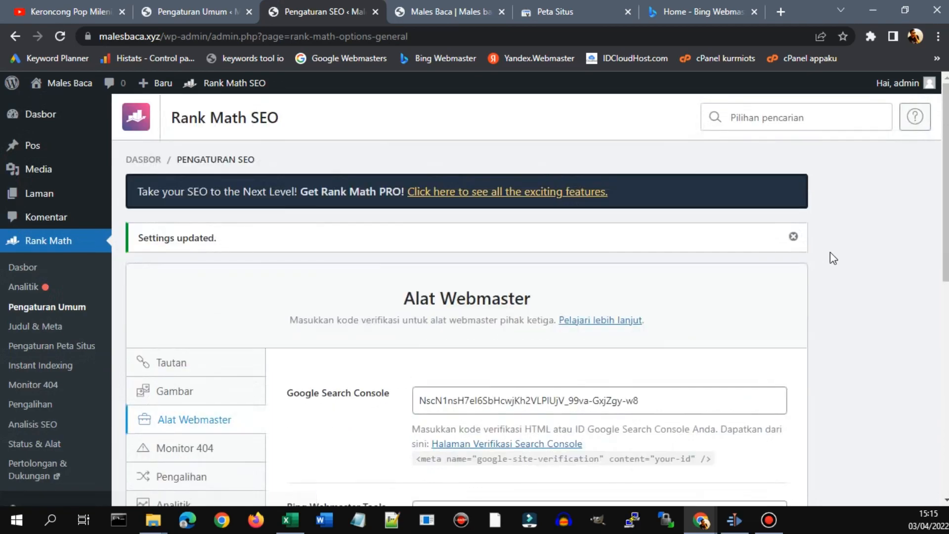
scroll(617, 302, "down", 4)
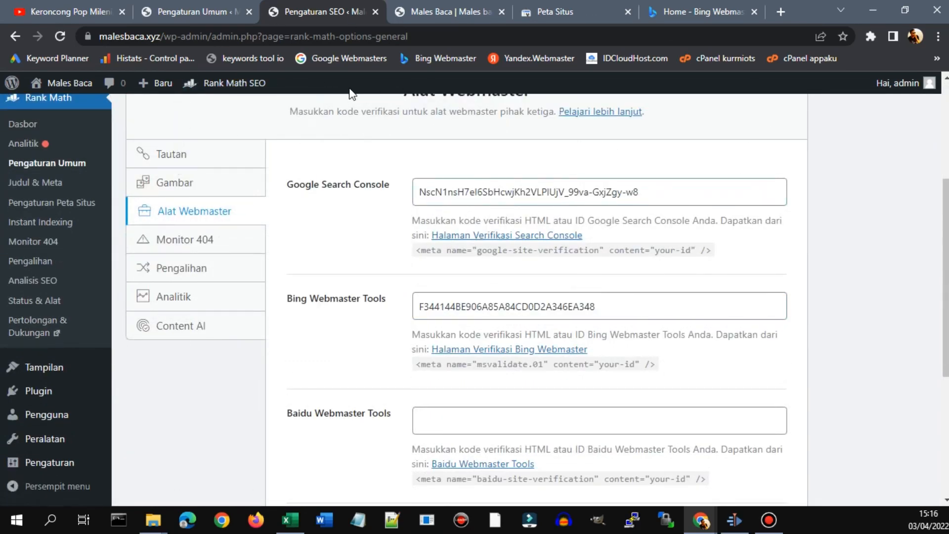
Step: Return to Bing Webmaster Tools, verify the site with the HTML meta tag method and close the verification dialog
left_click(700, 10)
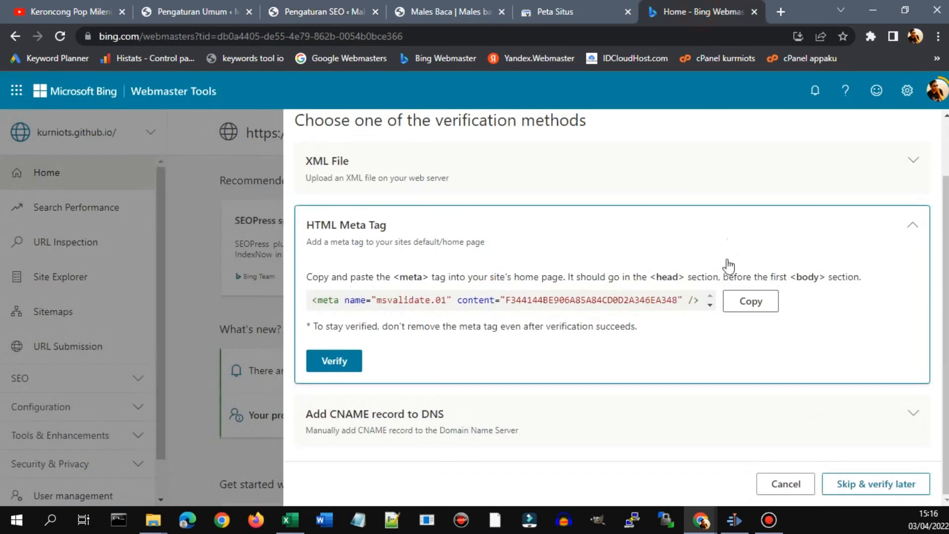
left_click(339, 360)
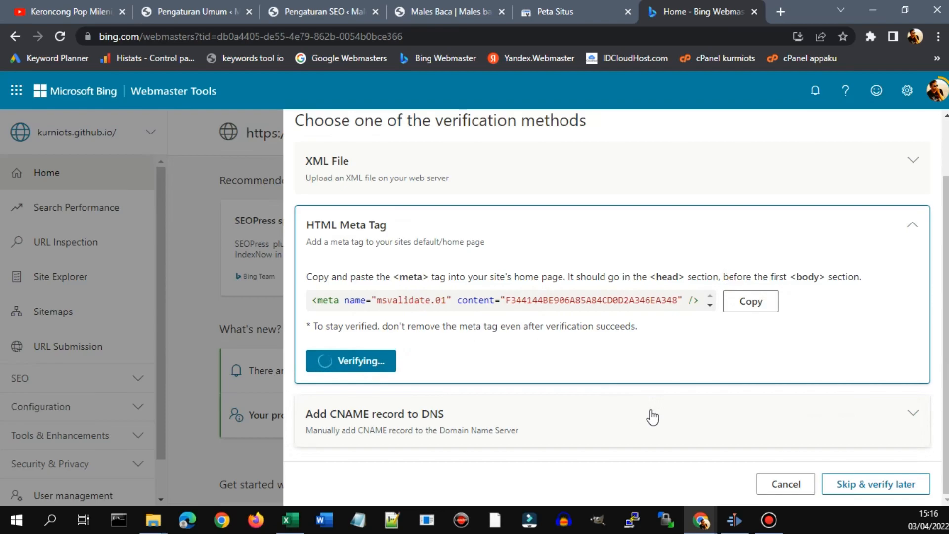
left_click(918, 486)
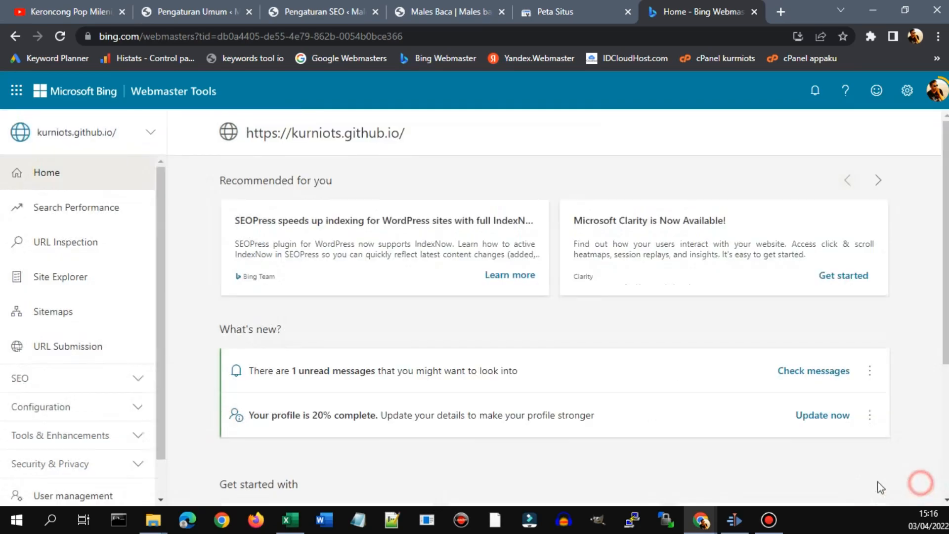
left_click(151, 133)
scroll(91, 316, "down", 5)
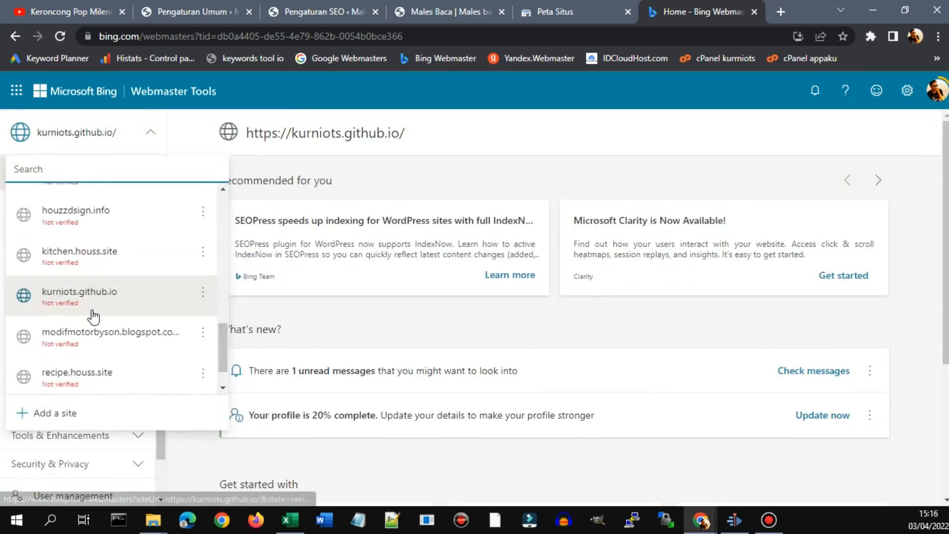
scroll(111, 353, "up", 3)
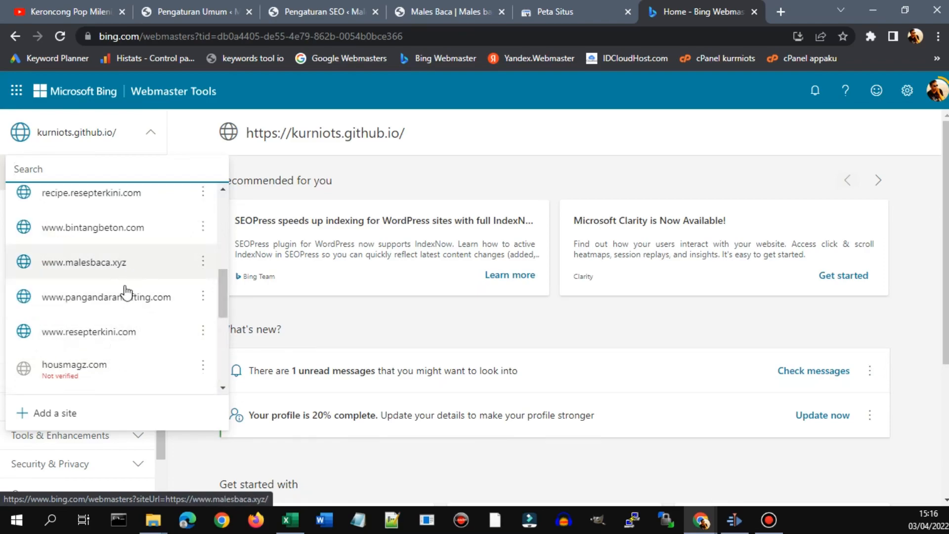
left_click(135, 267)
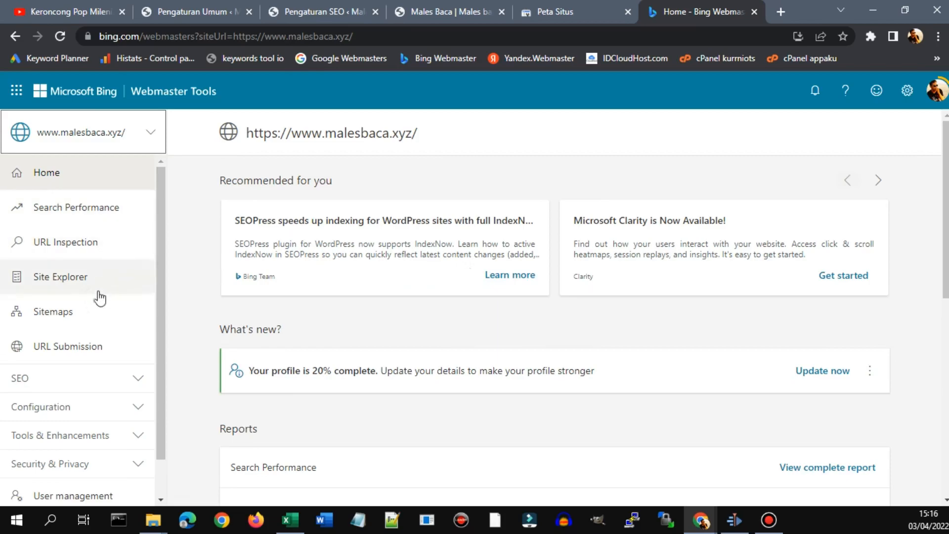
left_click(87, 321)
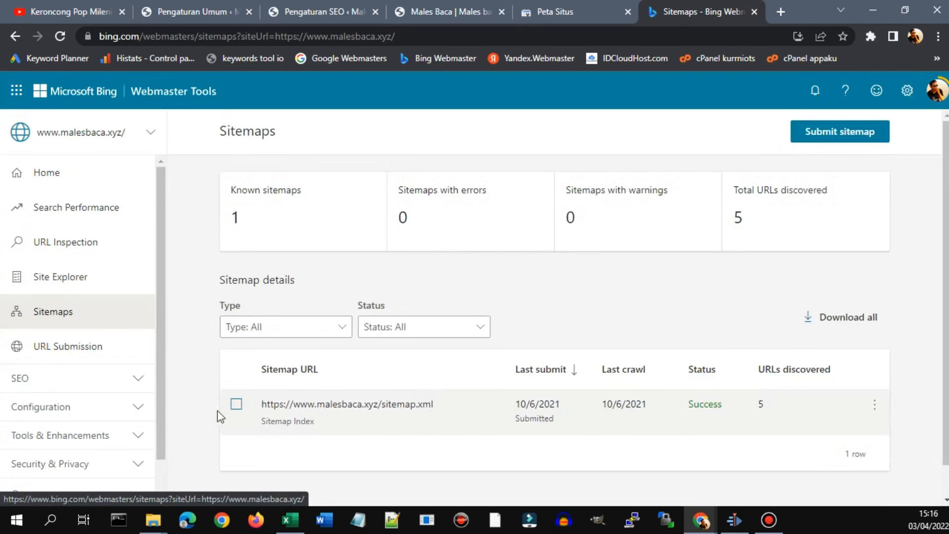
left_click(237, 405)
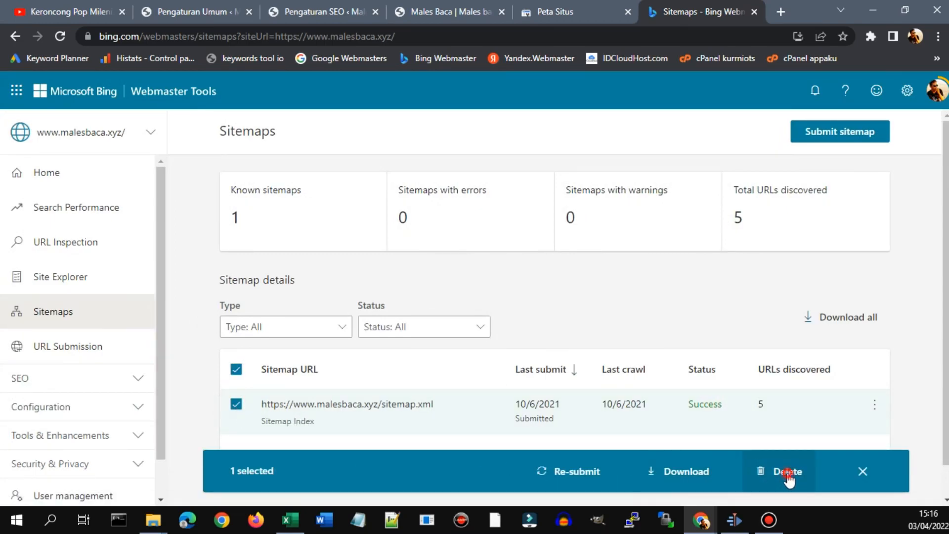
left_click(784, 472)
left_click(565, 339)
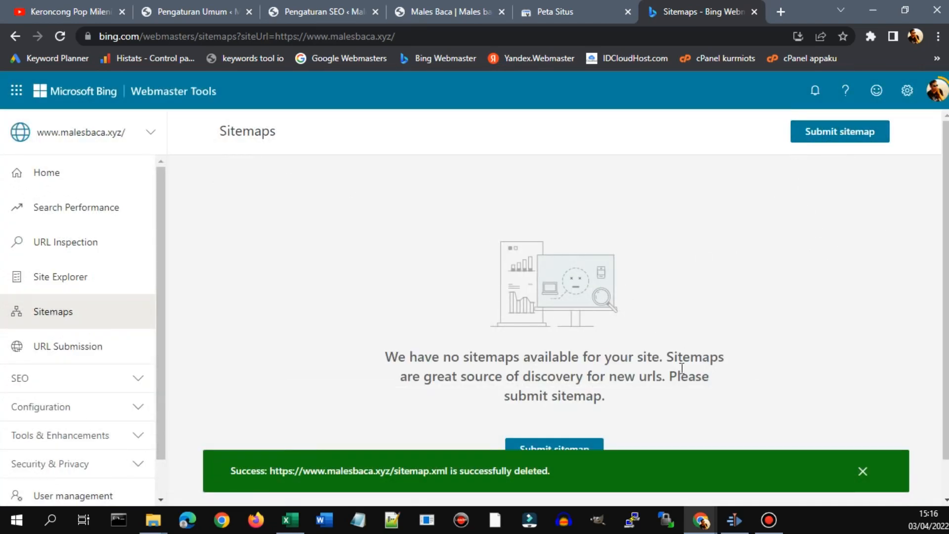
Step: Start a new Bing sitemap submission and copy the sitemap index link from Rank Math's sitemap settings, opened in a separate tab
left_click(573, 408)
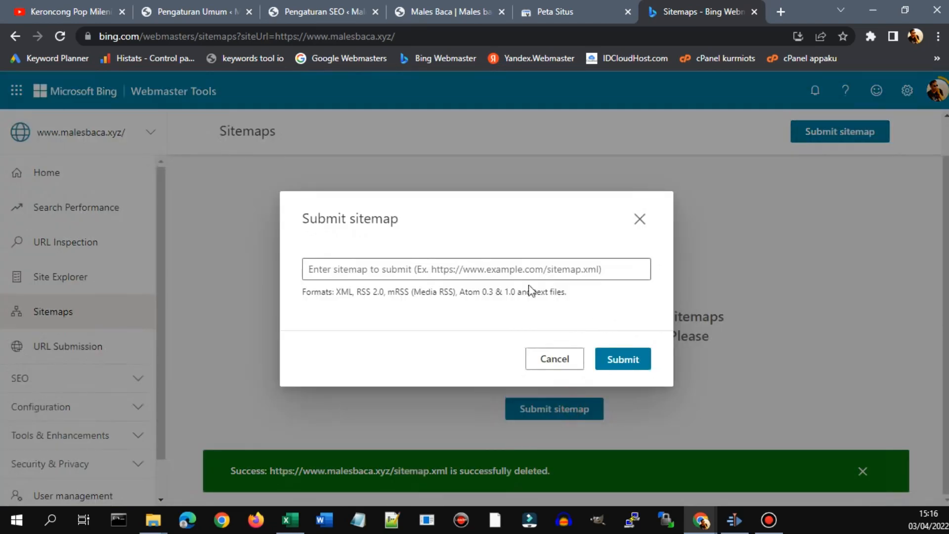
mouse_move(444, 5)
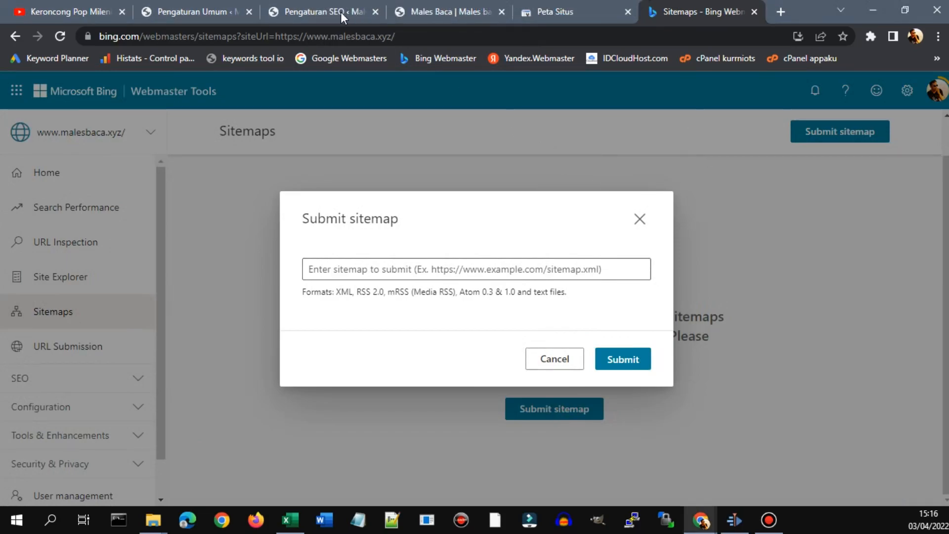
left_click(338, 11)
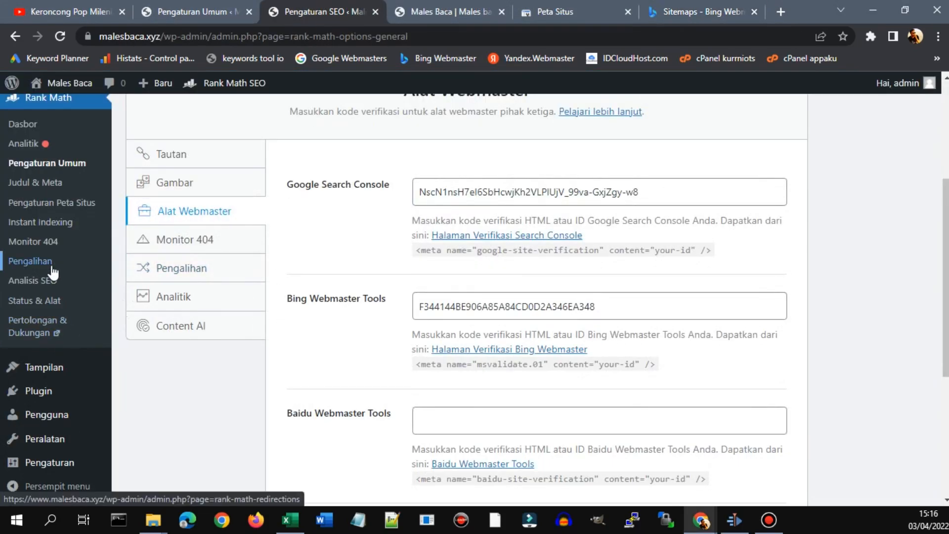
right_click(62, 202)
left_click(148, 213)
left_click(386, 4)
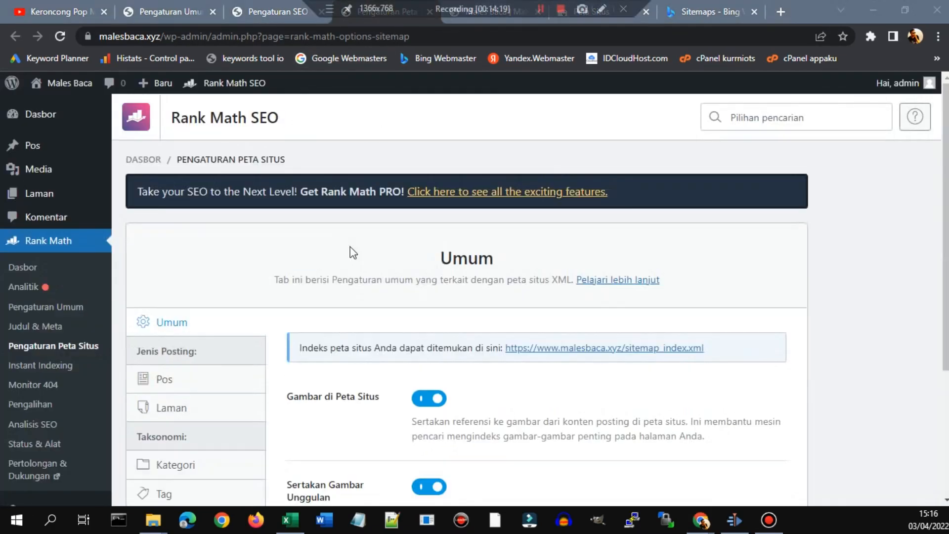
right_click(624, 352)
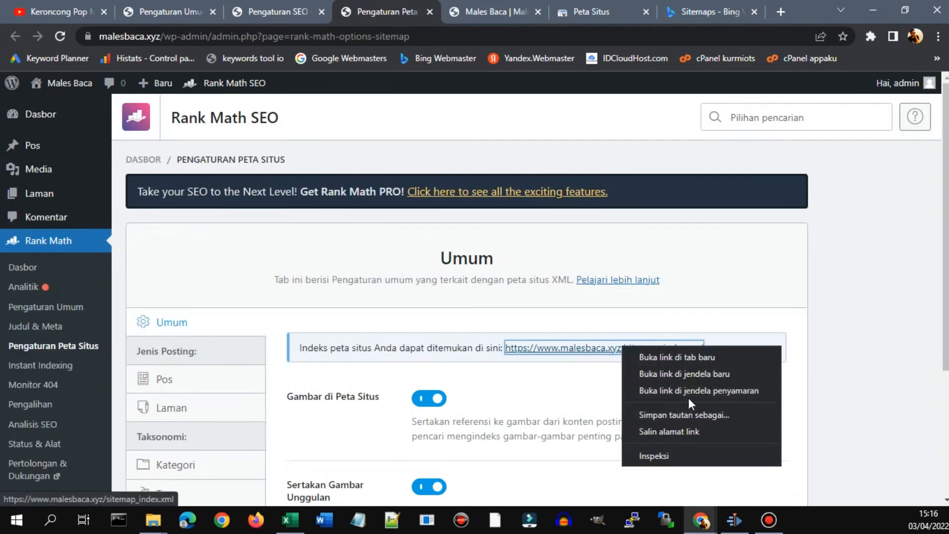
left_click(696, 431)
left_click(707, 7)
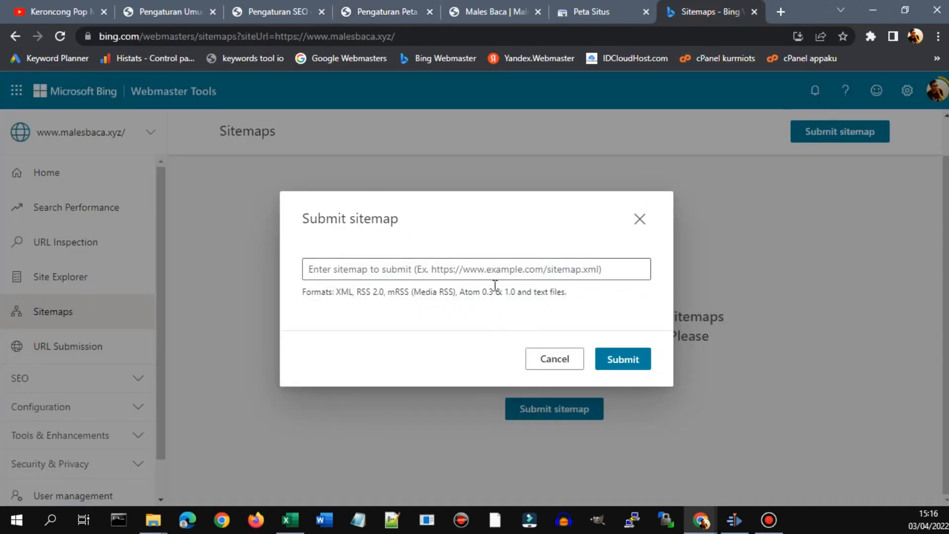
left_click(509, 269)
type("https://www.malesbaca.xyz/sitemap_index.xml")
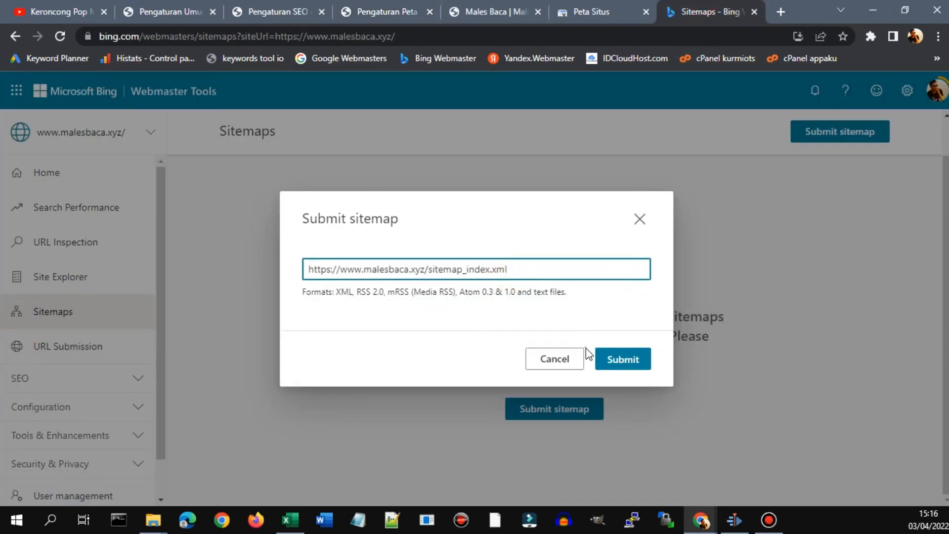
left_click(635, 364)
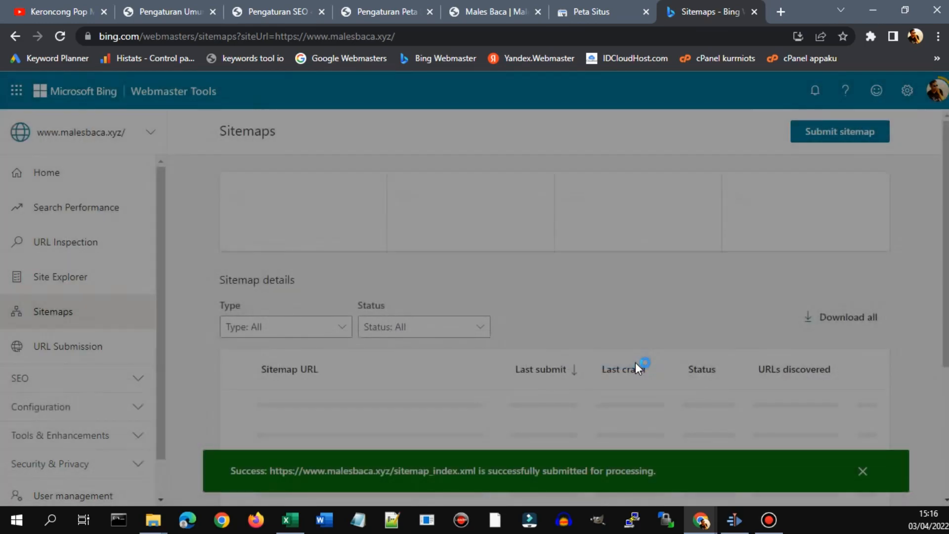
scroll(525, 357, "down", 1)
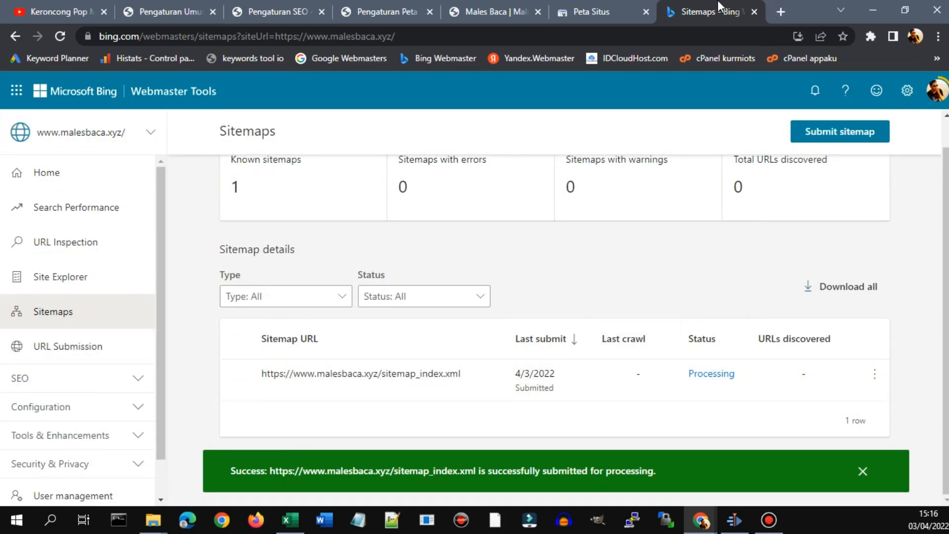
Step: Close the Bing Webmaster Tools, Google Search Console and Rank Math sitemap settings tabs
left_click(755, 11)
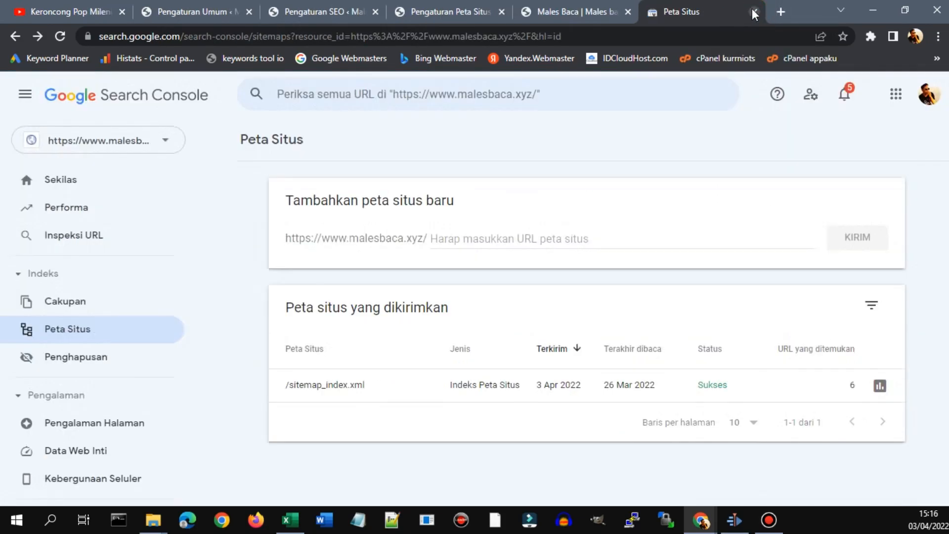
left_click(753, 11)
left_click(520, 7)
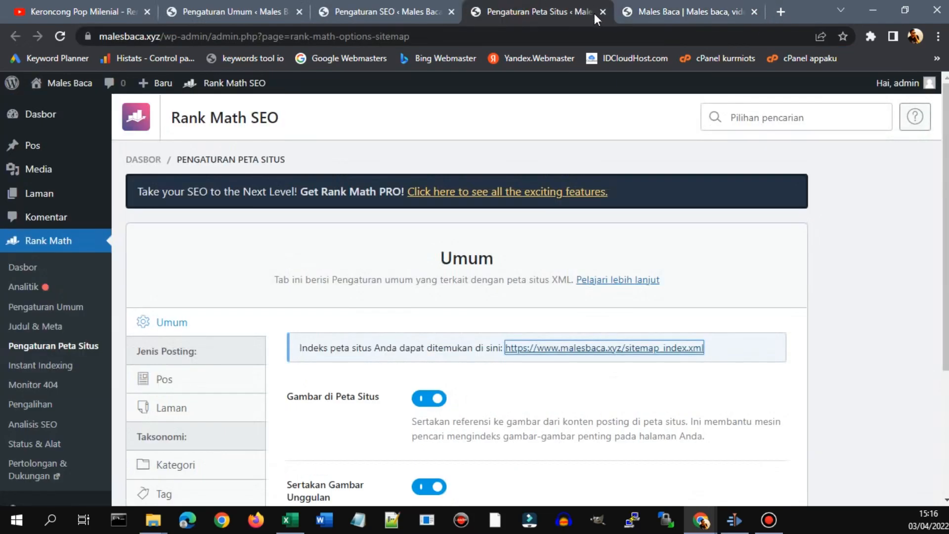
left_click(603, 11)
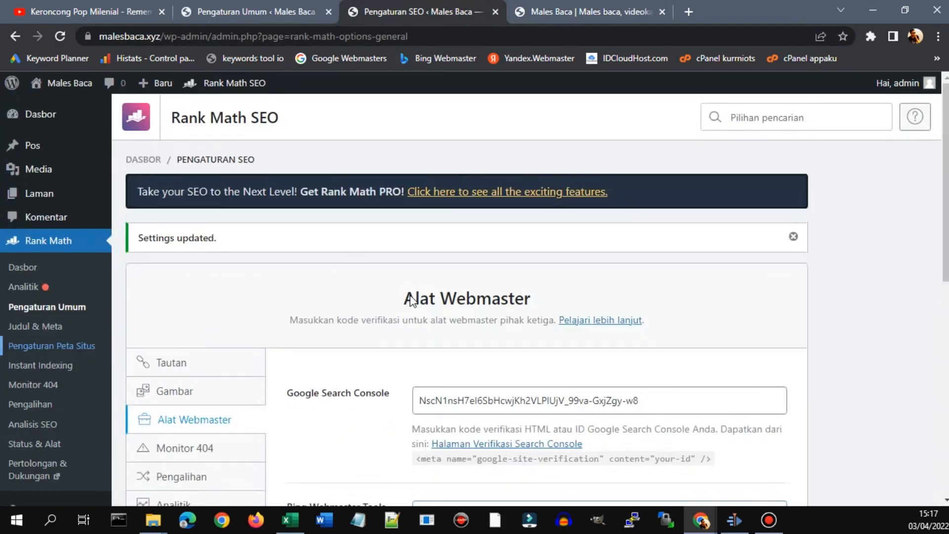
Step: Review Rank Math's webmaster tools settings, the module dashboard and the Analytics (Analitik) page
scroll(376, 304, "down", 3)
scroll(350, 310, "up", 1)
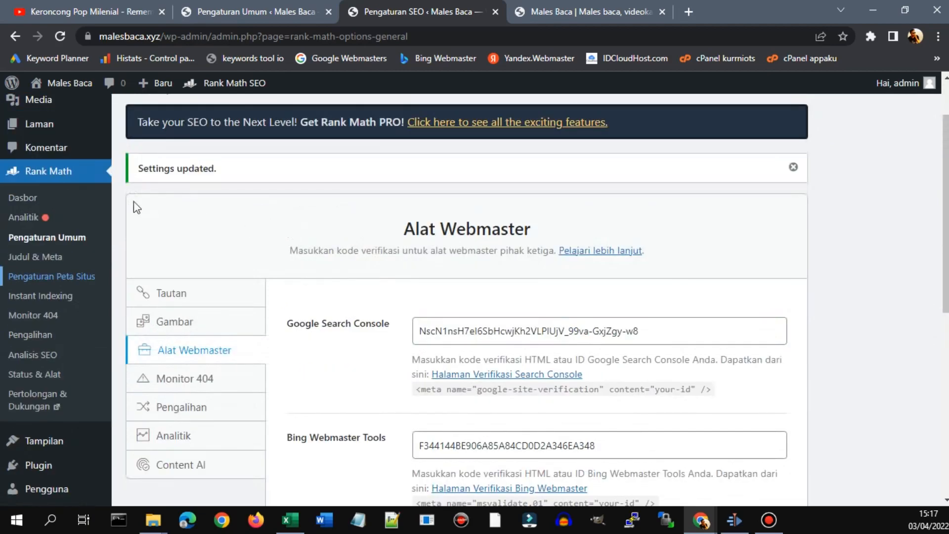
left_click(58, 200)
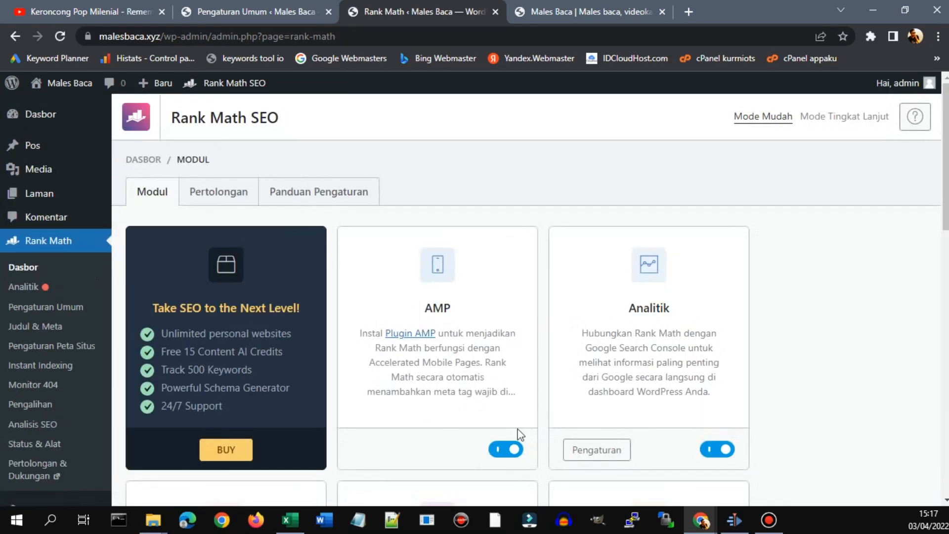
scroll(645, 283, "down", 3)
scroll(645, 283, "up", 3)
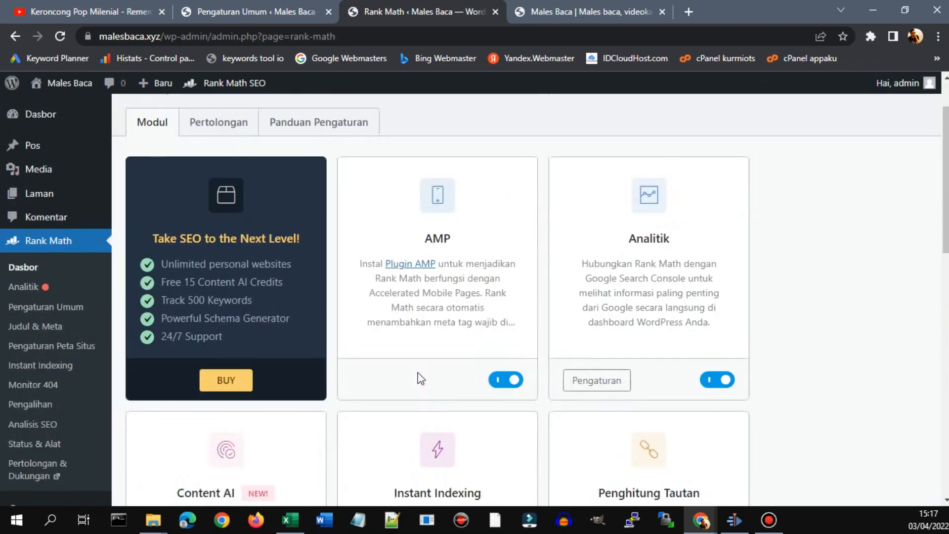
left_click(25, 285)
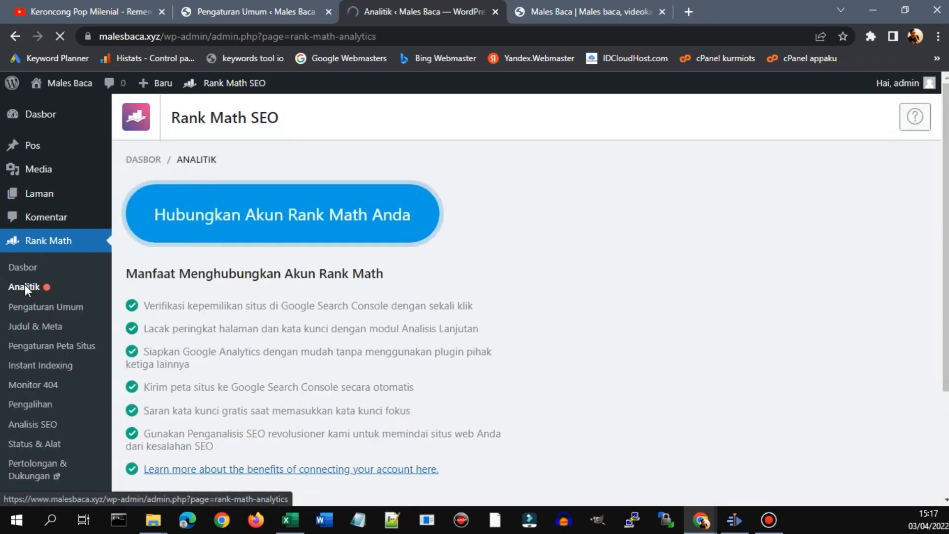
scroll(494, 311, "down", 5)
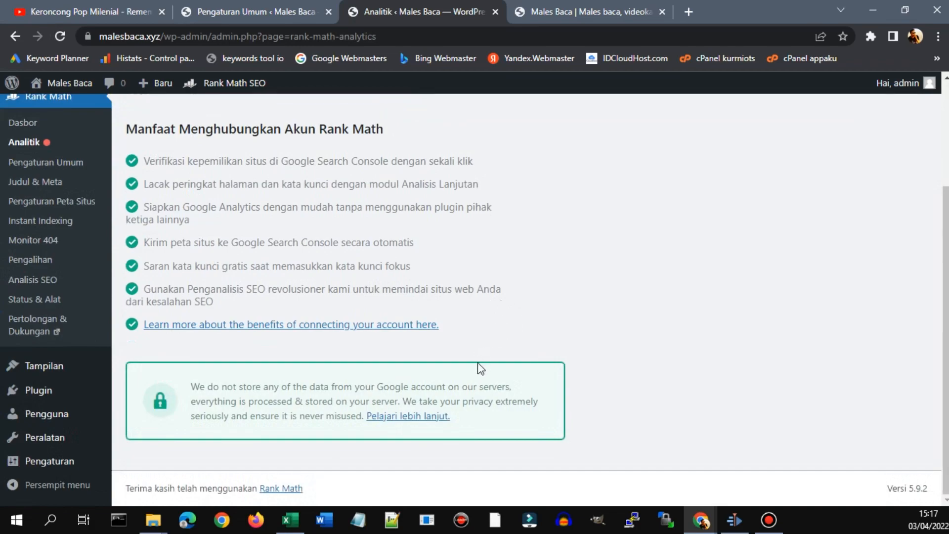
Step: Connect the site to the Rank Math account, activate the Rank Math Free Plan and authorize access to the Google account
scroll(494, 351, "up", 5)
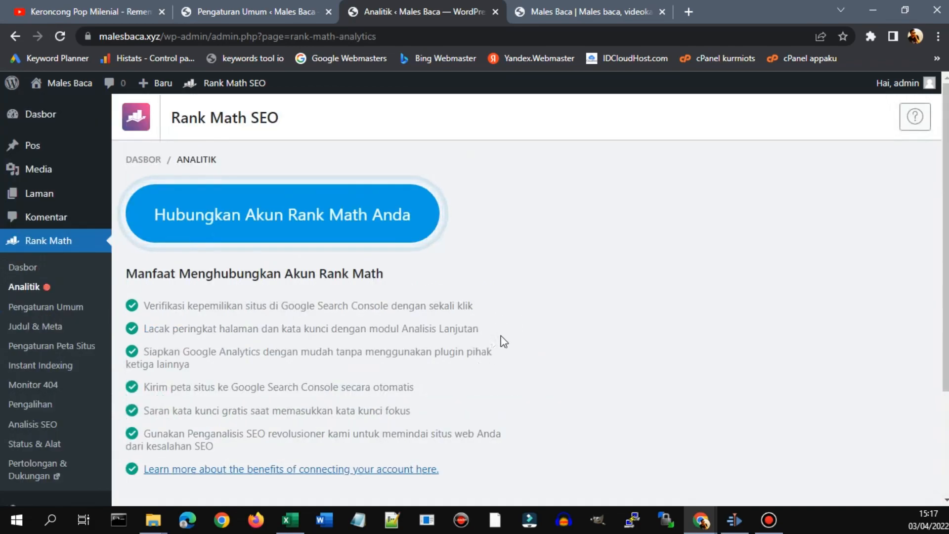
left_click(374, 215)
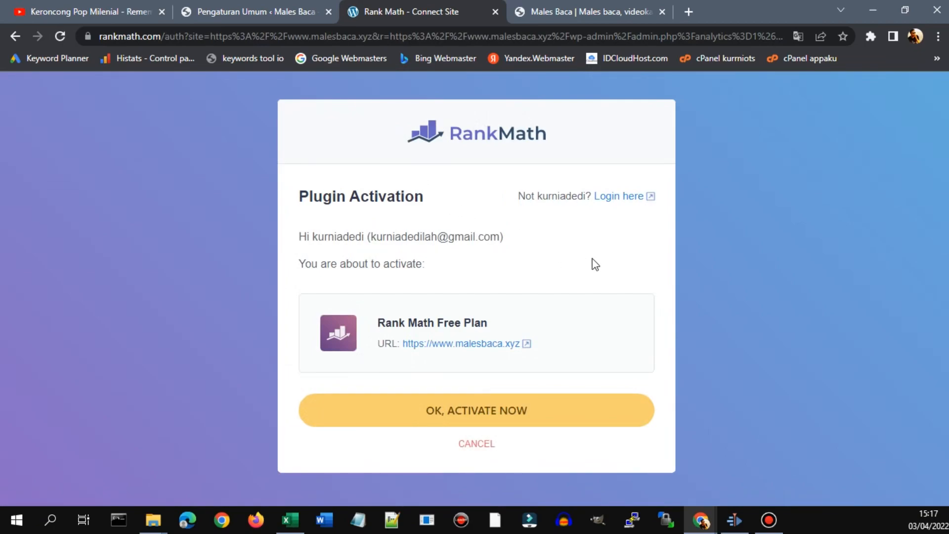
left_click(512, 423)
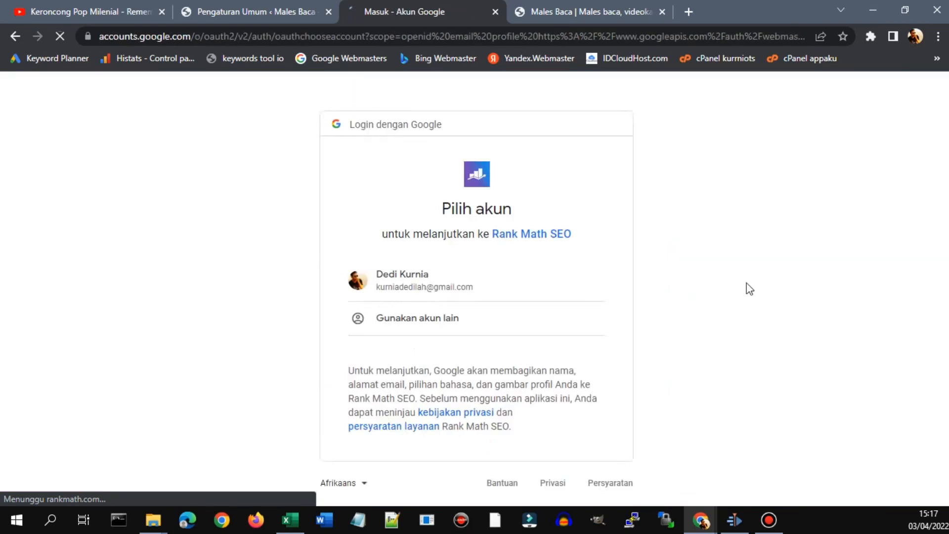
left_click(501, 281)
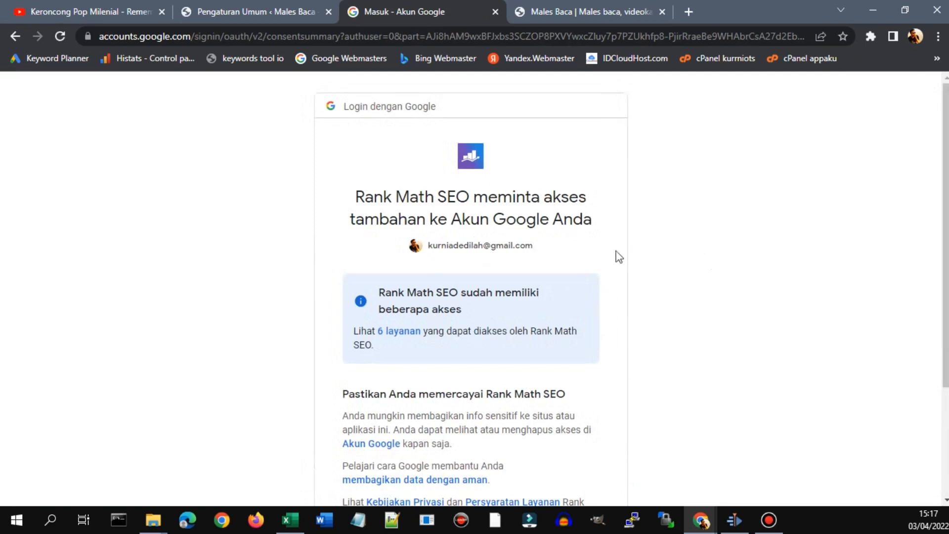
scroll(537, 285, "down", 3)
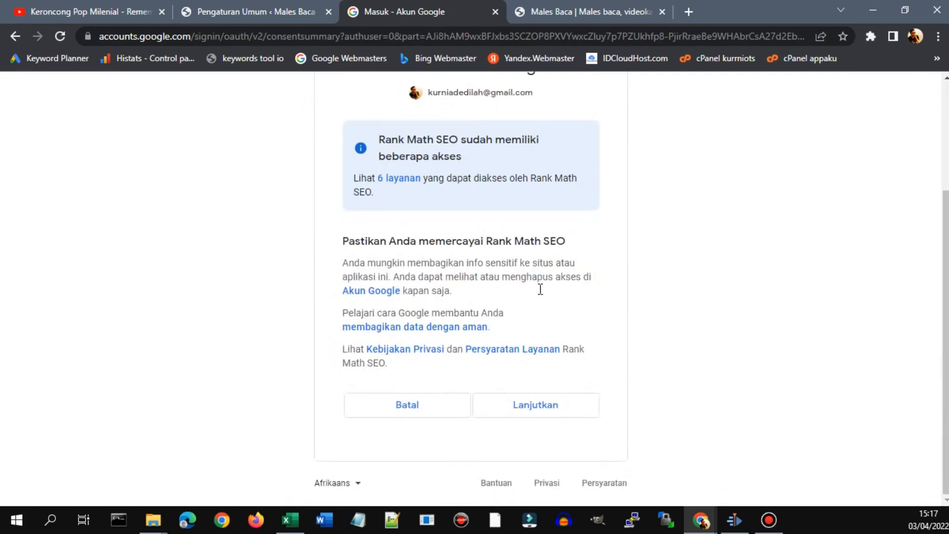
left_click(559, 412)
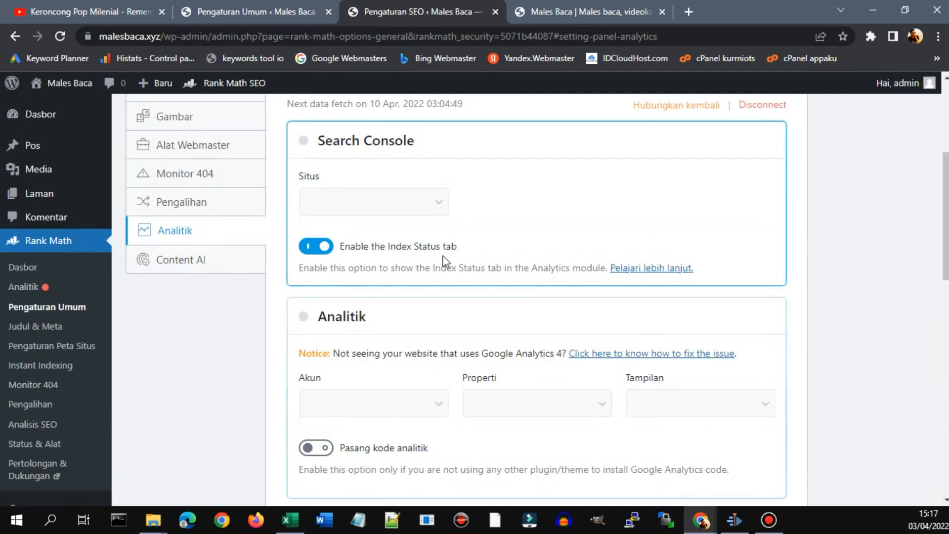
Step: Examine the Search Console site choices in Rank Math's Analytics (Analitik) settings
scroll(443, 270, "up", 4)
scroll(443, 272, "down", 1)
scroll(442, 271, "down", 2)
left_click(441, 229)
scroll(374, 336, "down", 5)
scroll(374, 336, "up", 5)
scroll(374, 339, "up", 3)
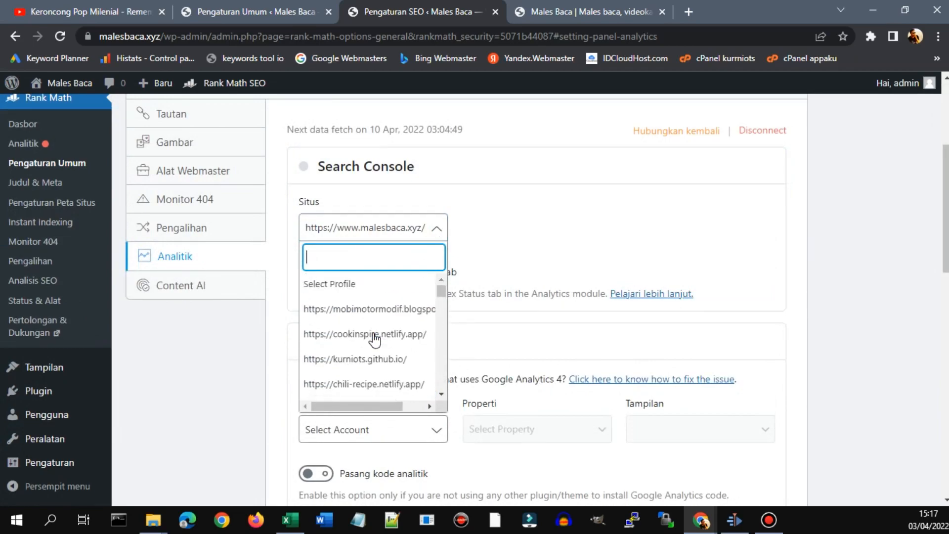
scroll(374, 339, "down", 3)
scroll(392, 326, "down", 2)
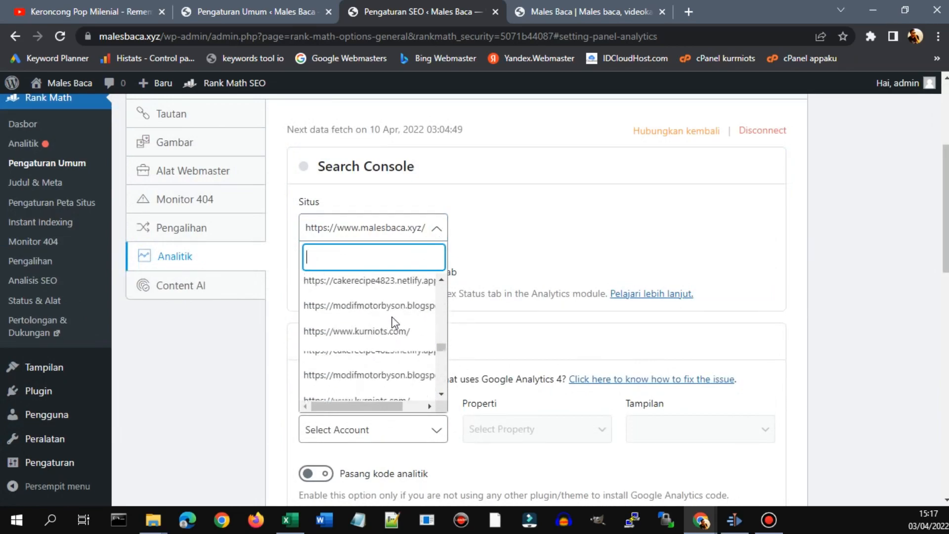
left_click(557, 232)
Step: Disconnect Google services from the site and start reconnecting with the same Google account
left_click(760, 134)
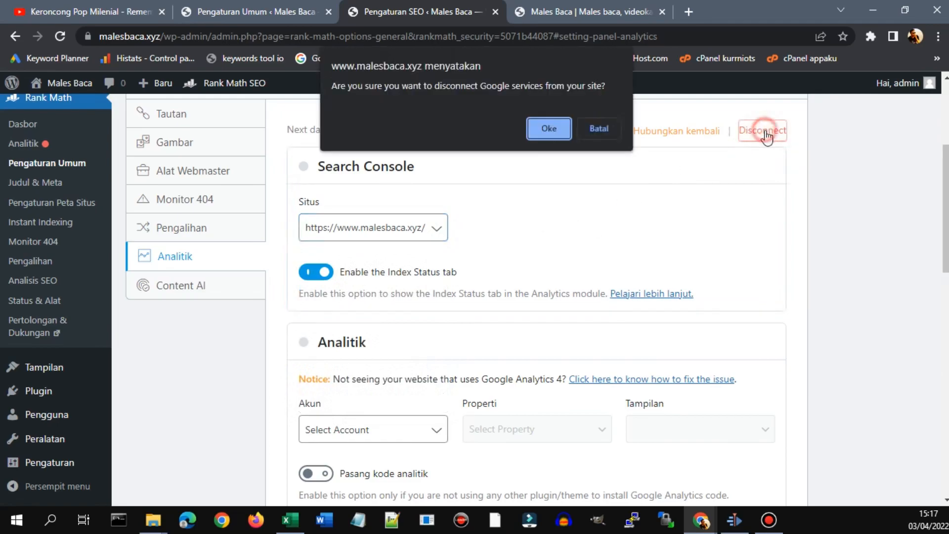
left_click(559, 138)
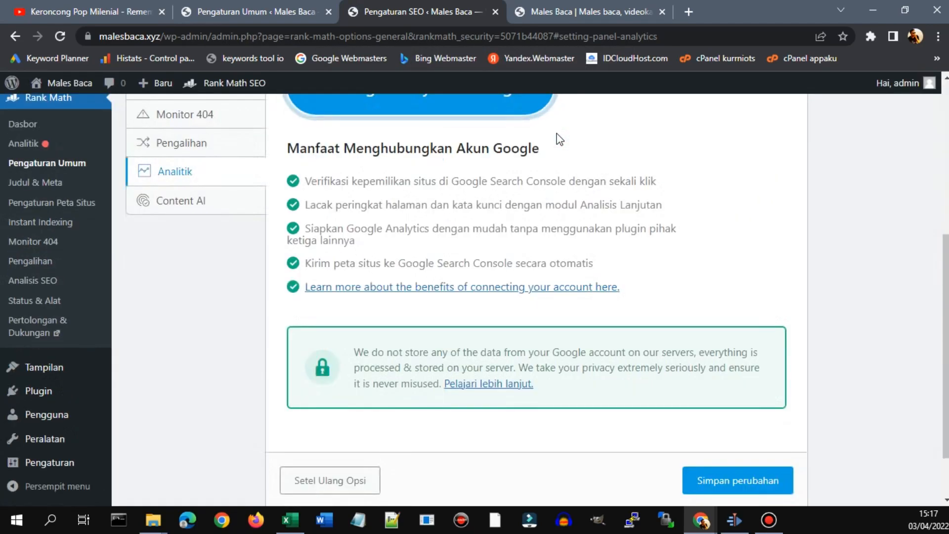
scroll(426, 246, "up", 3)
left_click(426, 246)
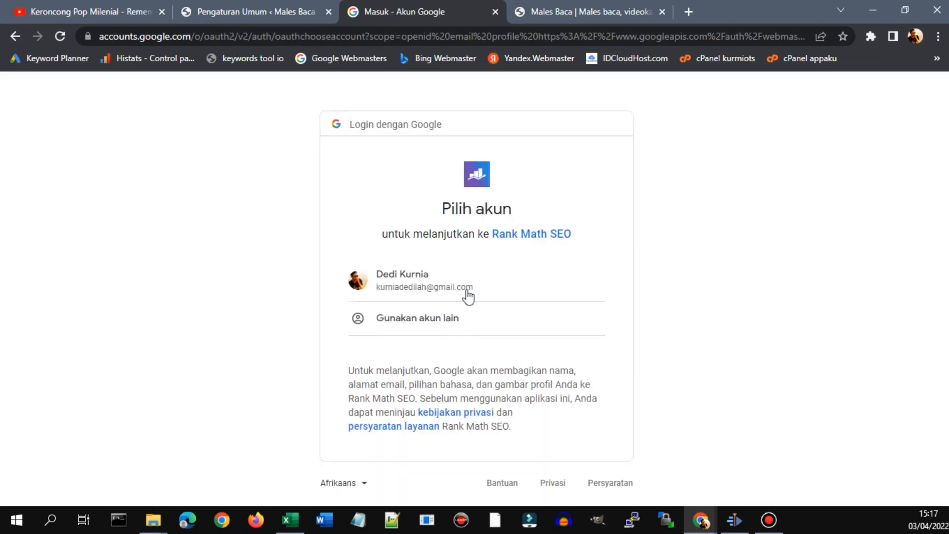
left_click(468, 296)
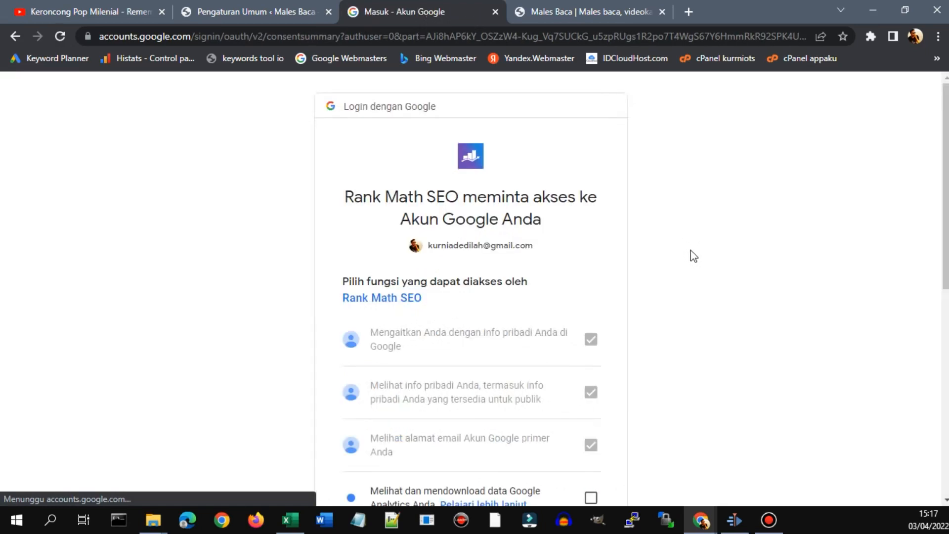
Step: Grant Rank Math SEO access to Google Analytics data, Search Console data and the site and domain list
scroll(582, 336, "down", 6)
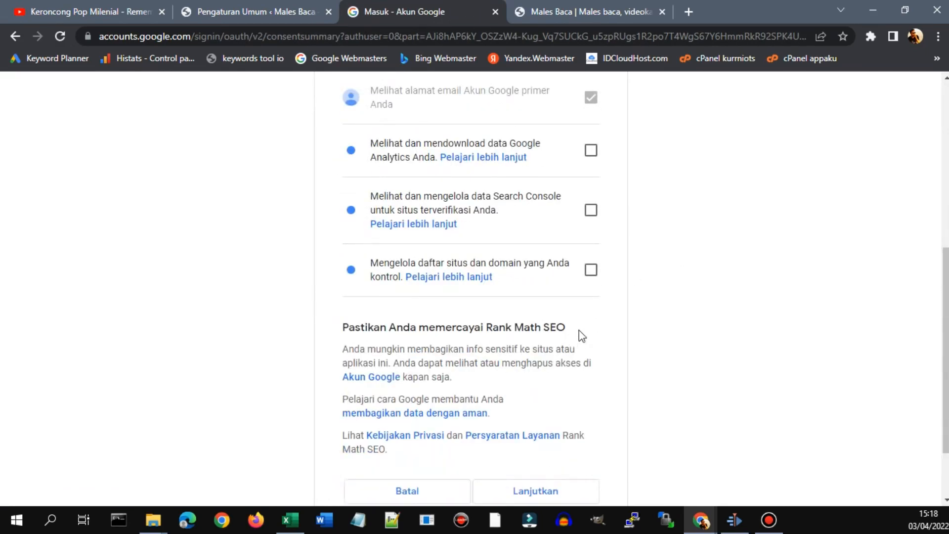
left_click(597, 212)
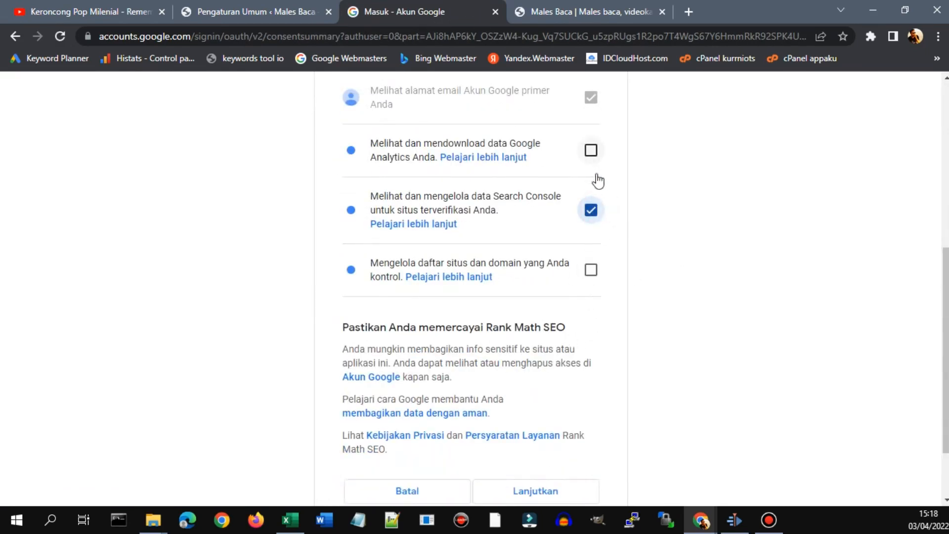
scroll(595, 178, "up", 1)
left_click(591, 223)
left_click(592, 340)
scroll(610, 388, "down", 3)
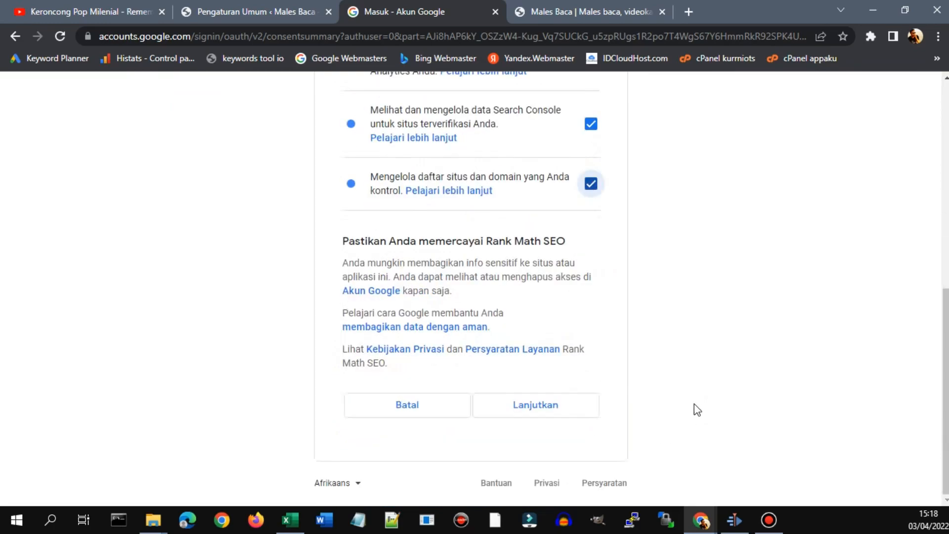
left_click(556, 405)
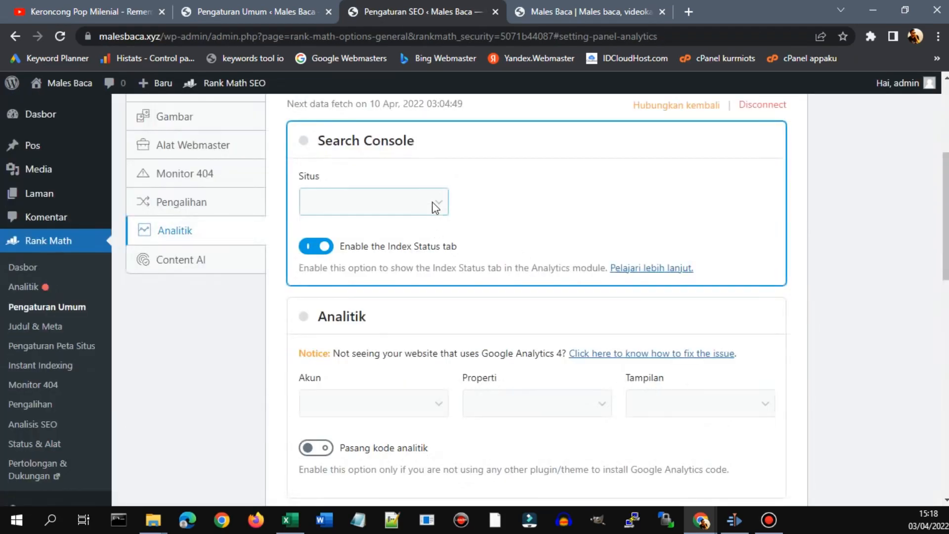
left_click(434, 201)
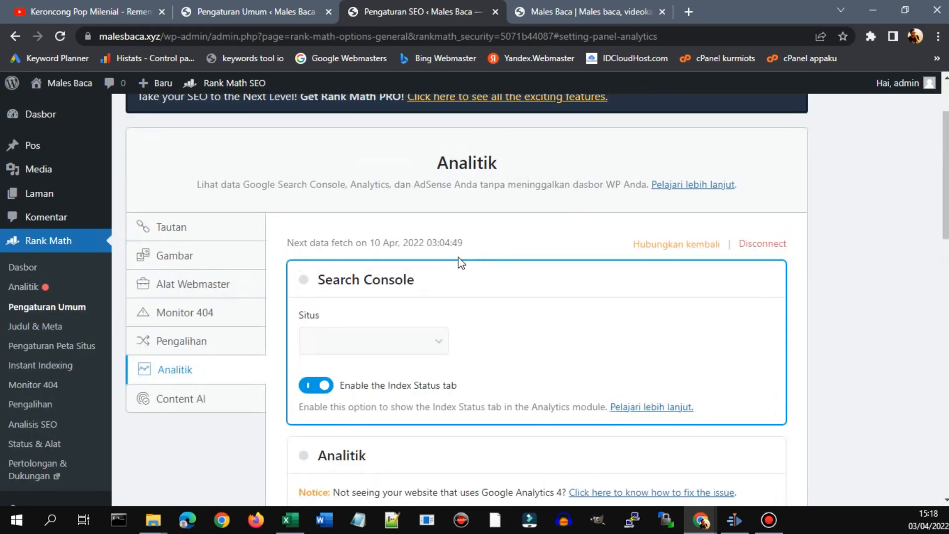
left_click(438, 341)
left_click(438, 342)
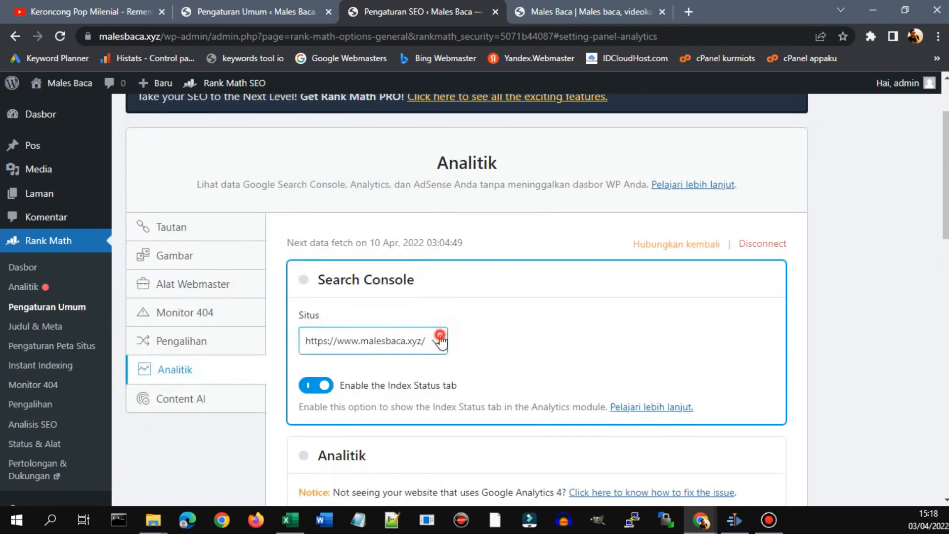
scroll(538, 346, "down", 3)
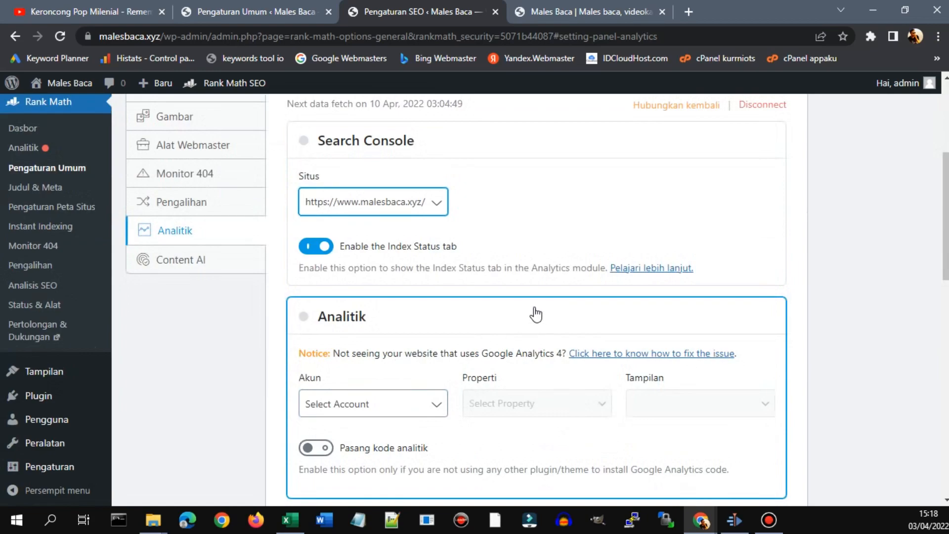
scroll(420, 334, "down", 2)
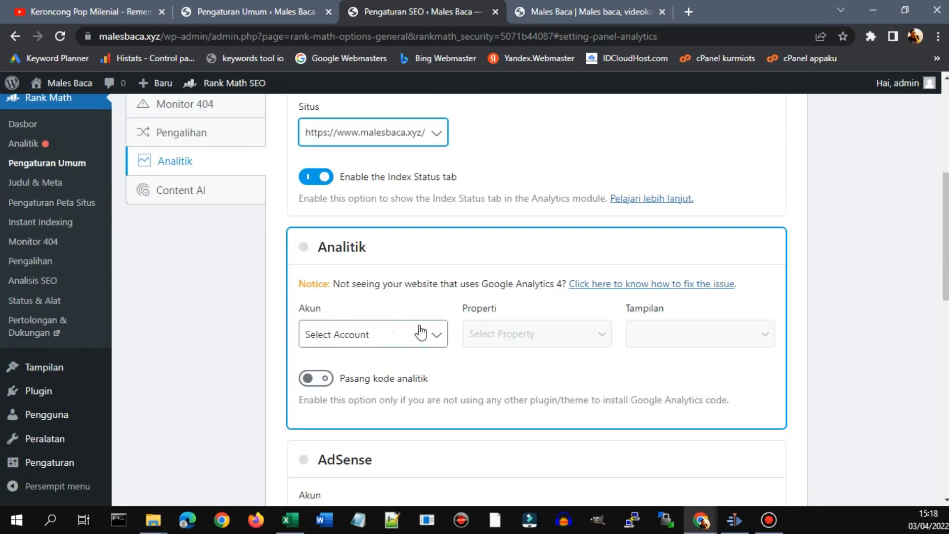
scroll(442, 368, "down", 3)
scroll(452, 294, "down", 3)
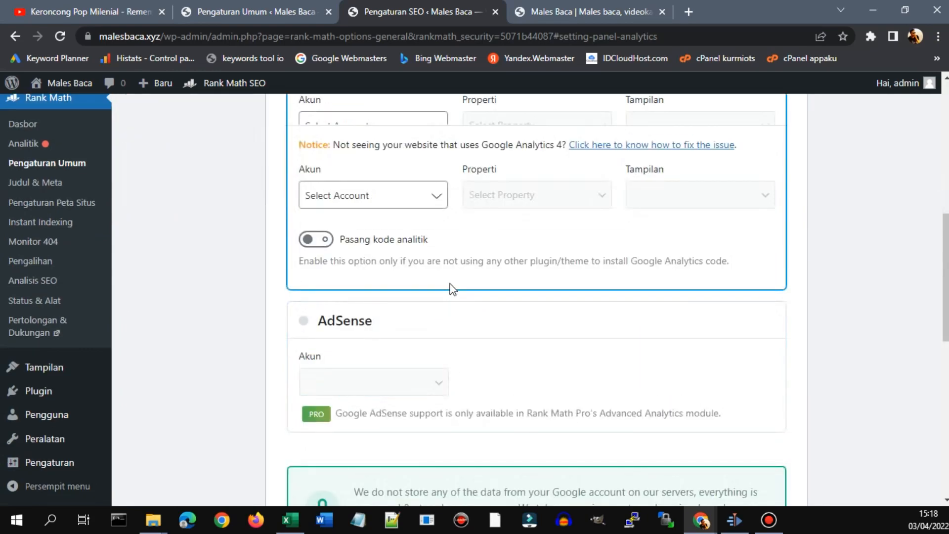
scroll(406, 245, "down", 8)
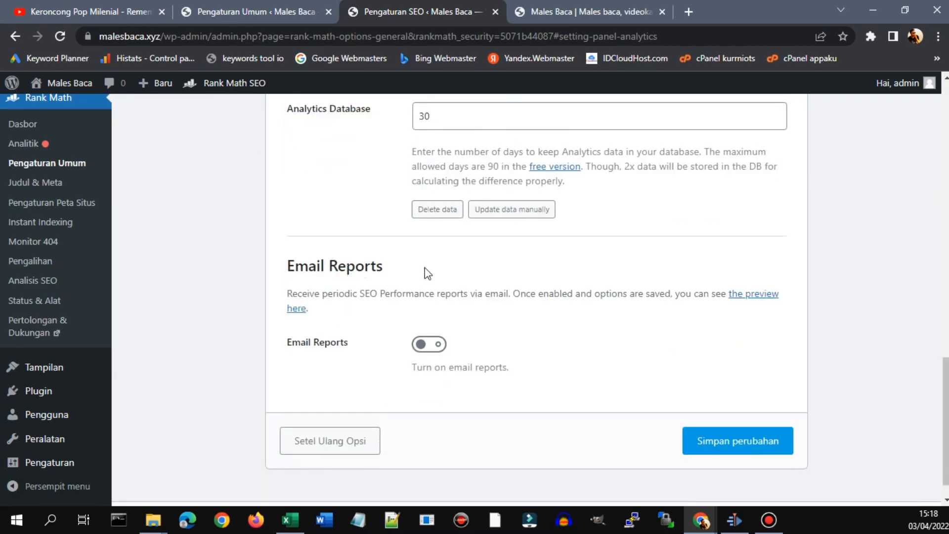
scroll(413, 271, "up", 4)
scroll(375, 297, "down", 3)
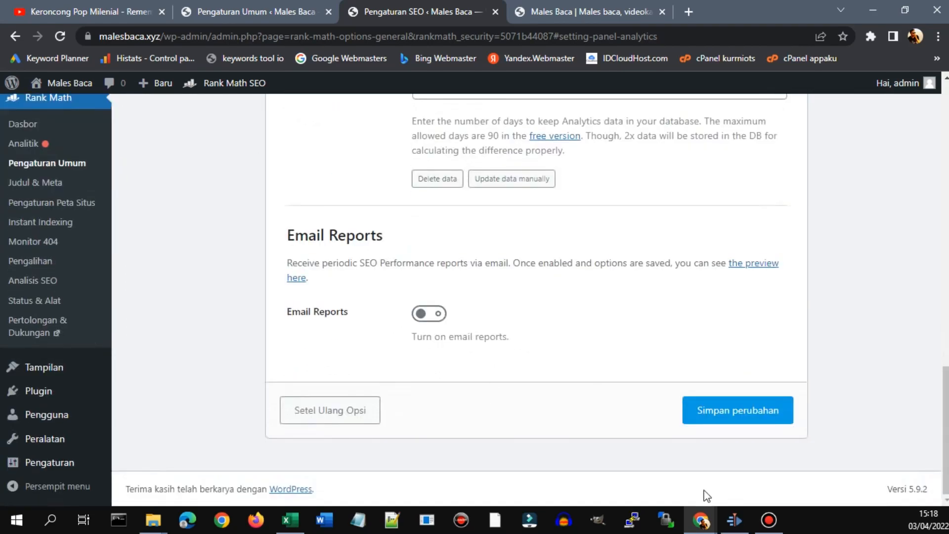
left_click(748, 424)
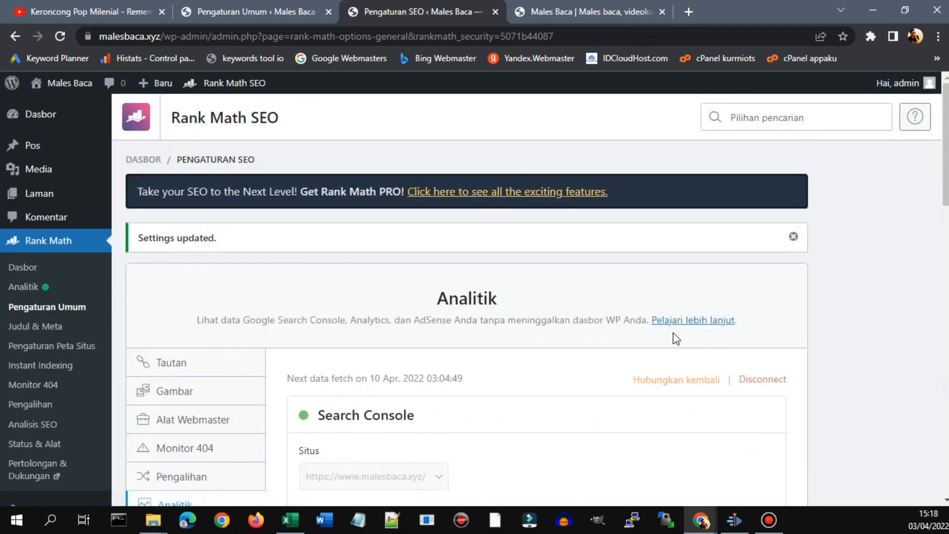
Step: Switch Rank Math's Status & Alat page to Mode Tingkat Lanjut and open its Import & Export section
scroll(659, 328, "down", 1)
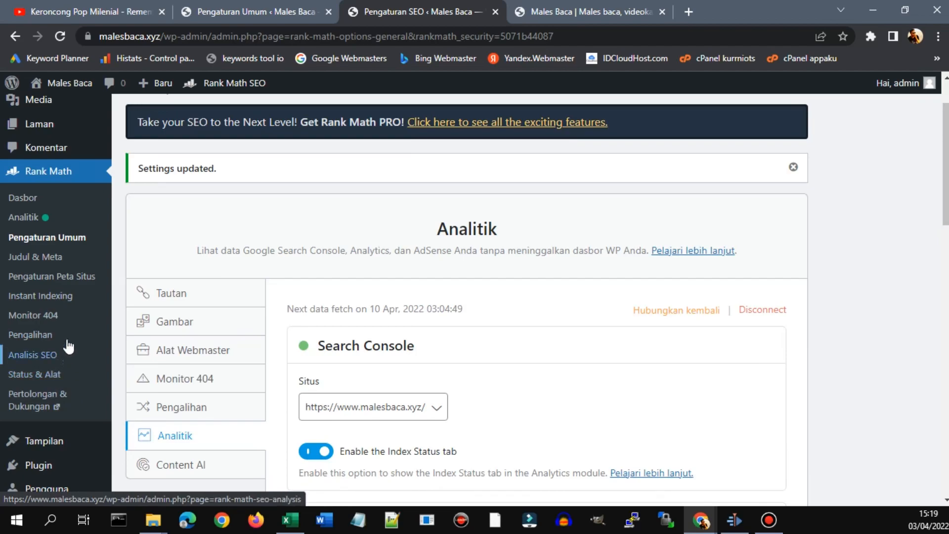
left_click(50, 374)
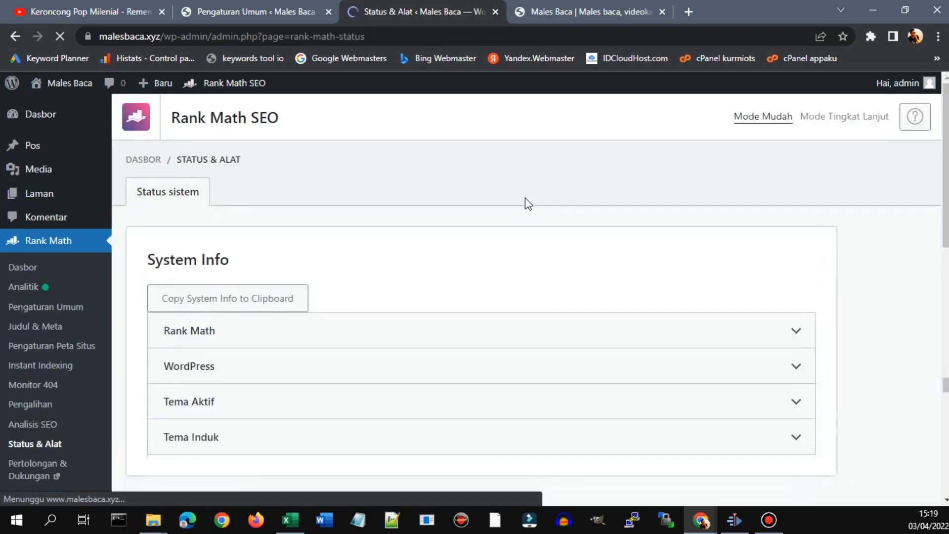
scroll(482, 199, "down", 12)
scroll(482, 249, "up", 8)
scroll(878, 285, "up", 7)
left_click(846, 117)
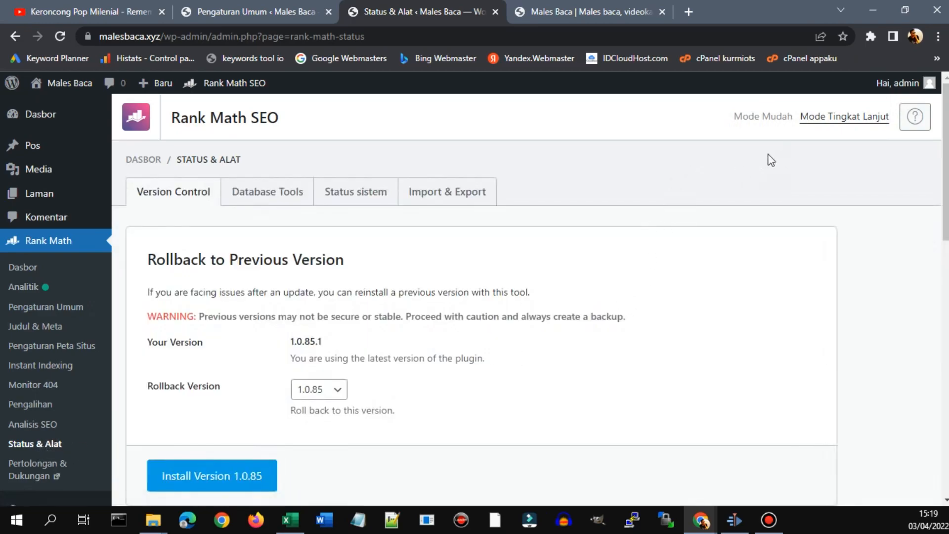
left_click(452, 196)
scroll(441, 296, "down", 1)
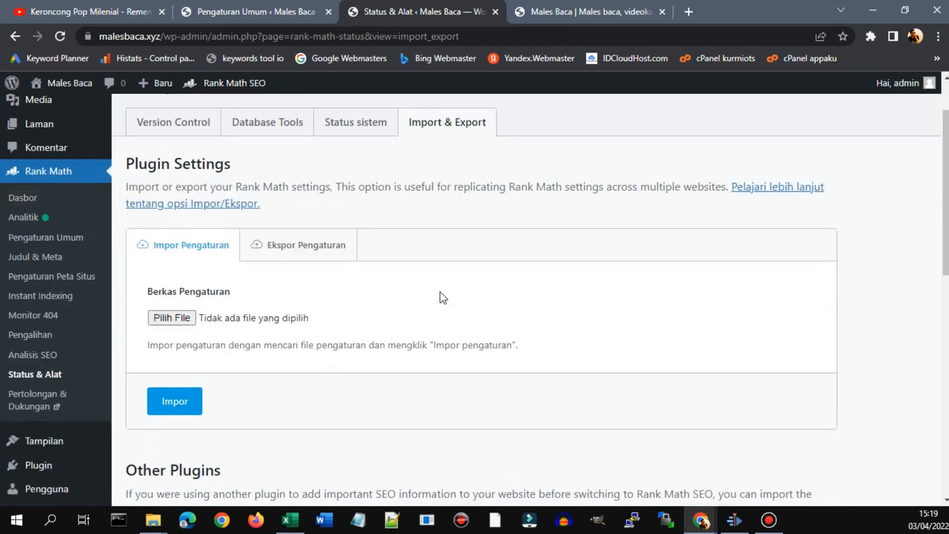